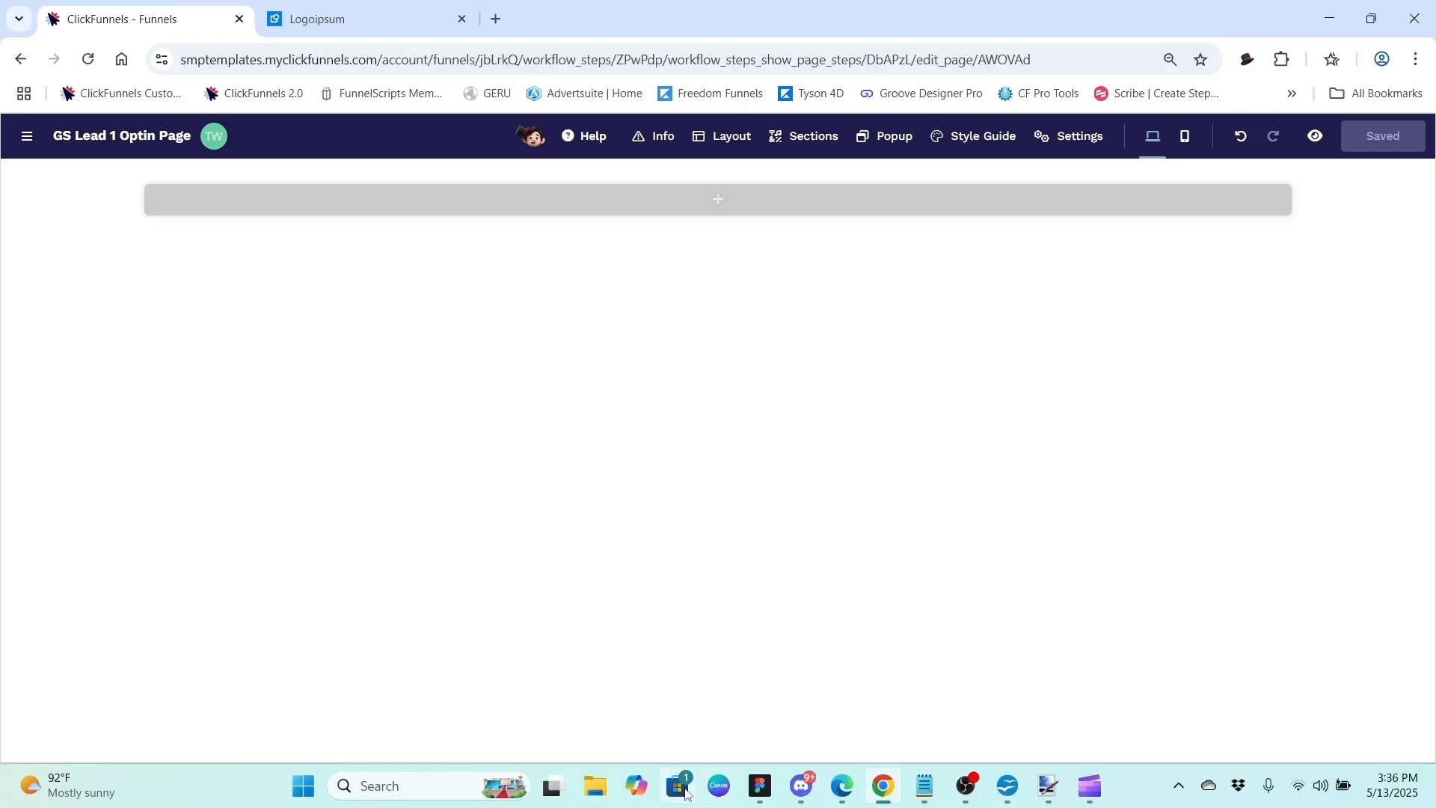
- Switch to Figma and examine the Lead Funnel in a Box design, covering the optin page, social proof and footer sections
click(761, 788)
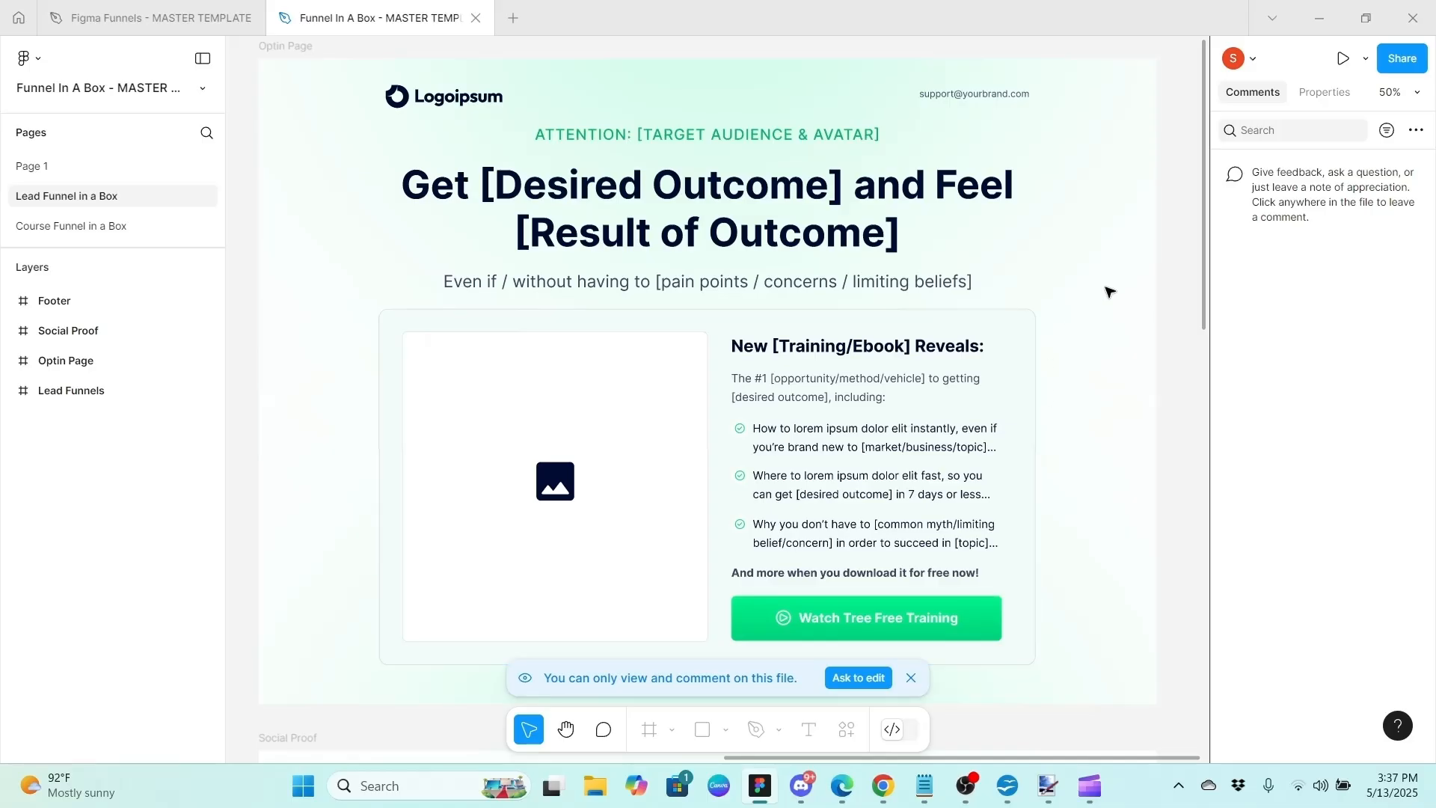
scroll(1109, 276, down, 10)
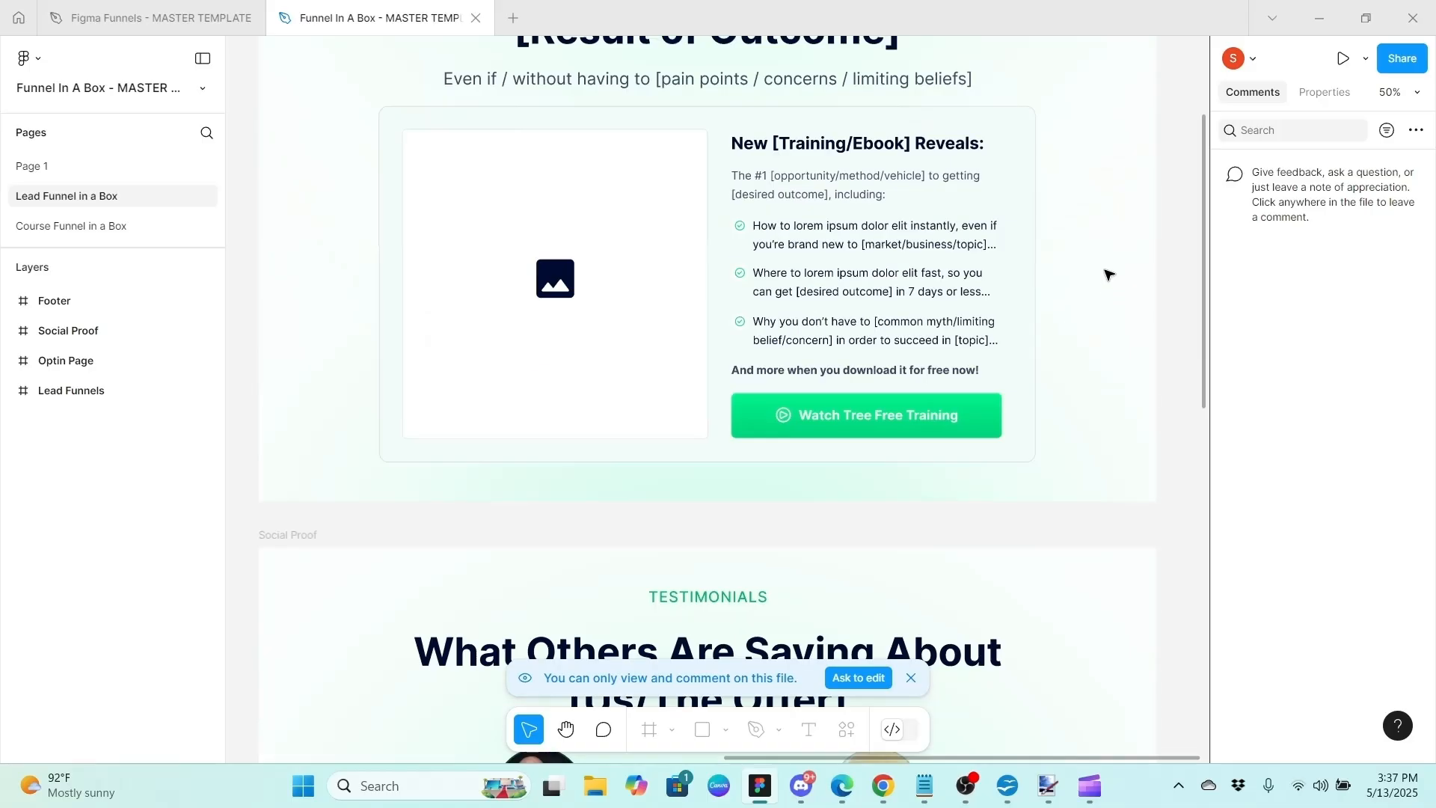
scroll(1109, 275, down, 10)
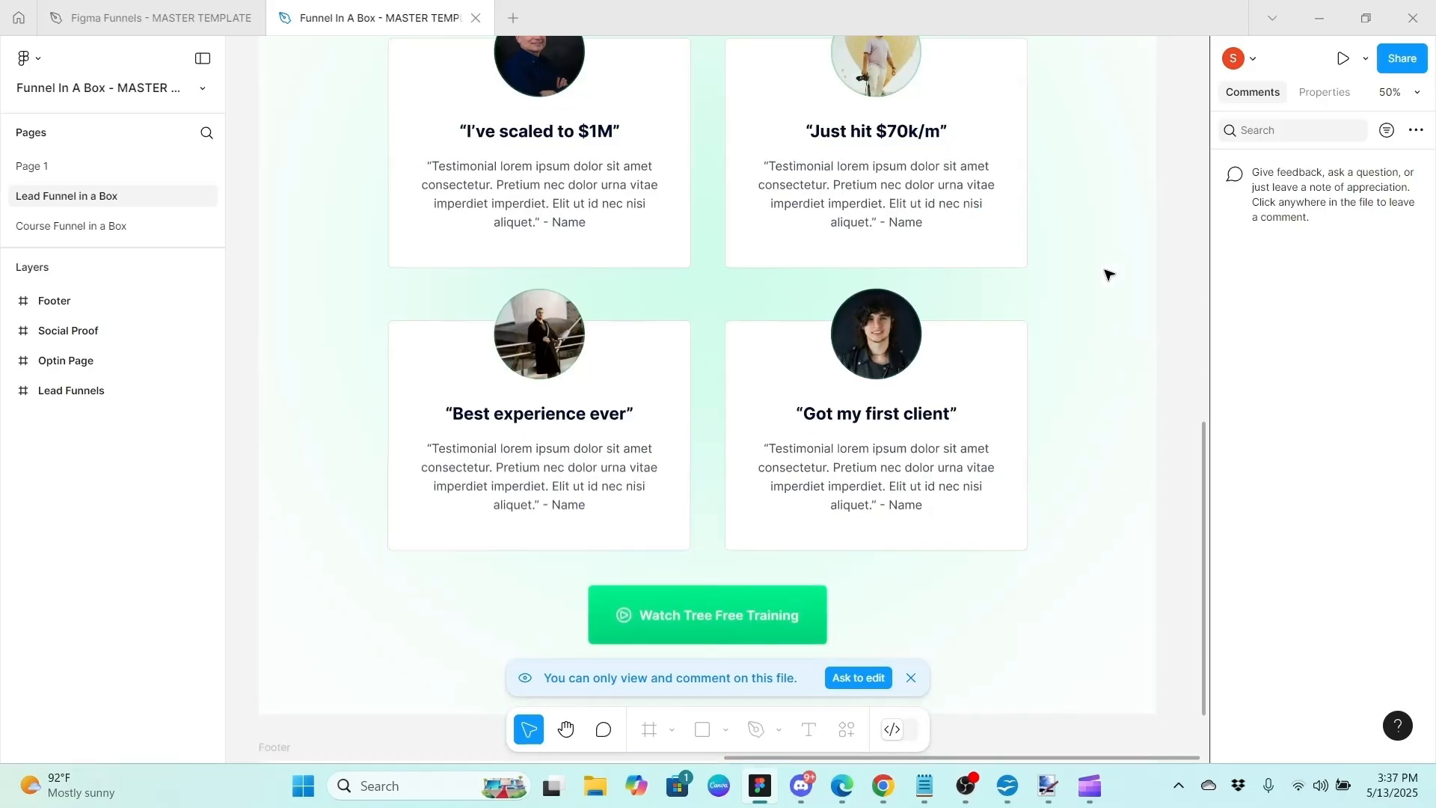
scroll(1108, 276, up, 4)
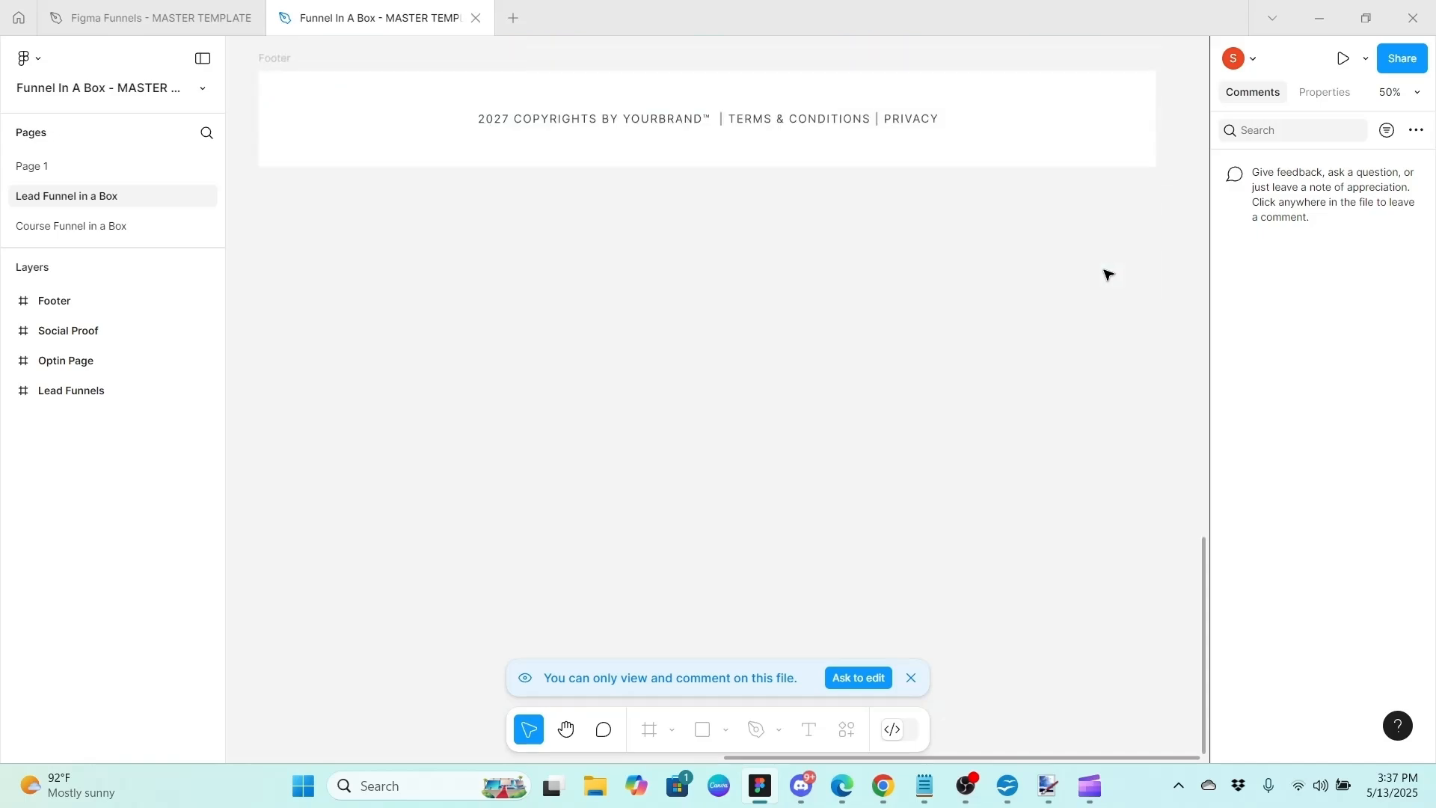
scroll(1109, 275, up, 5)
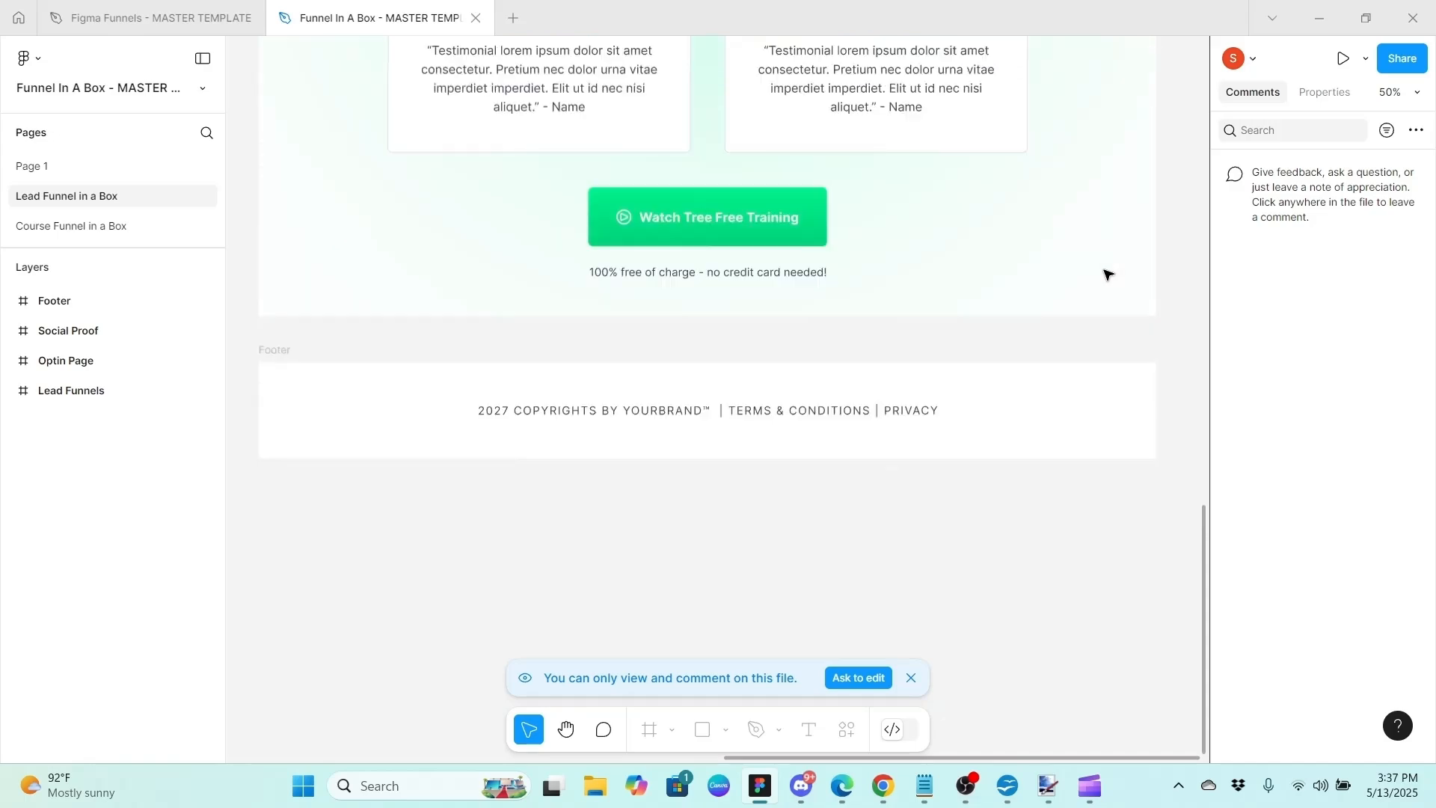
scroll(1109, 275, up, 4)
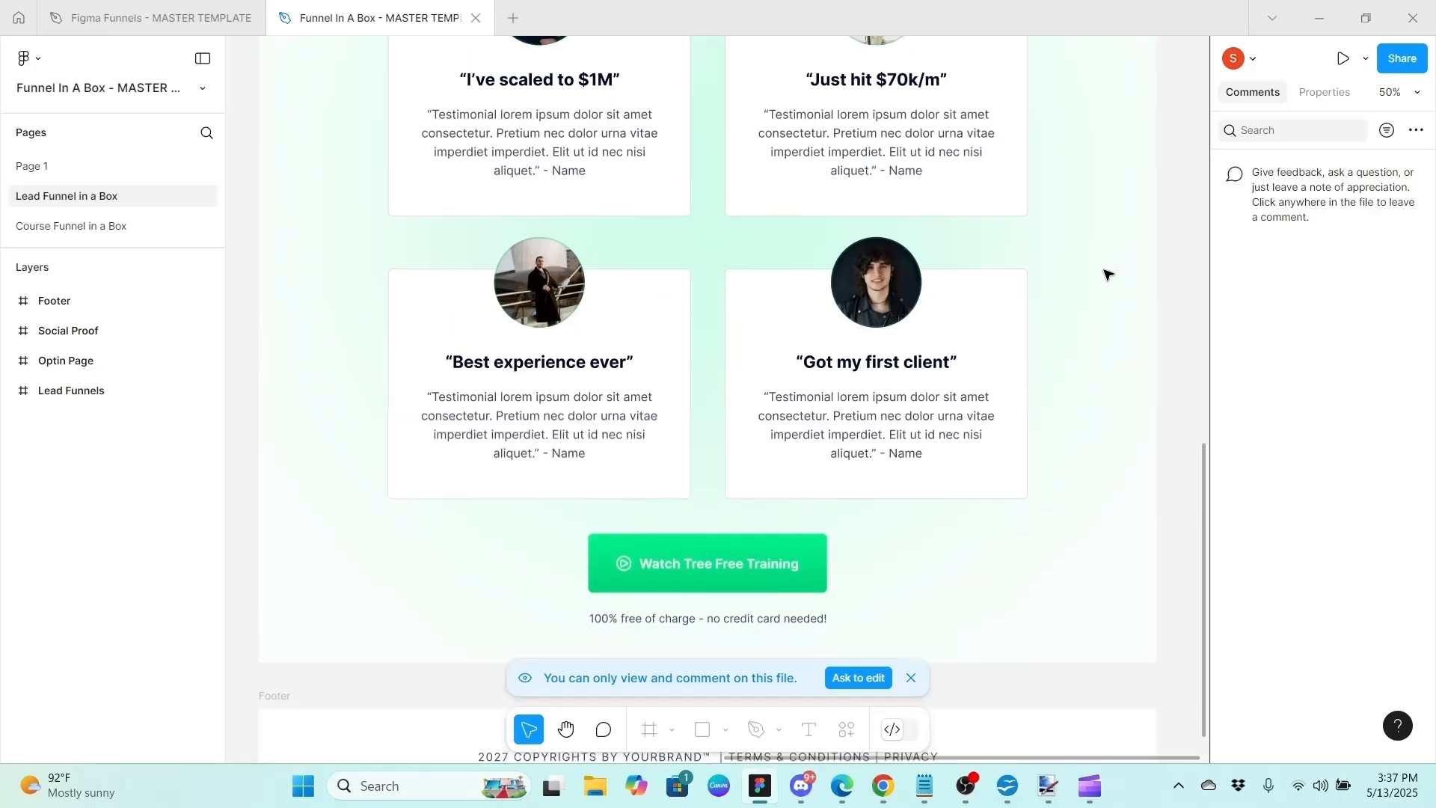
scroll(1109, 275, up, 6)
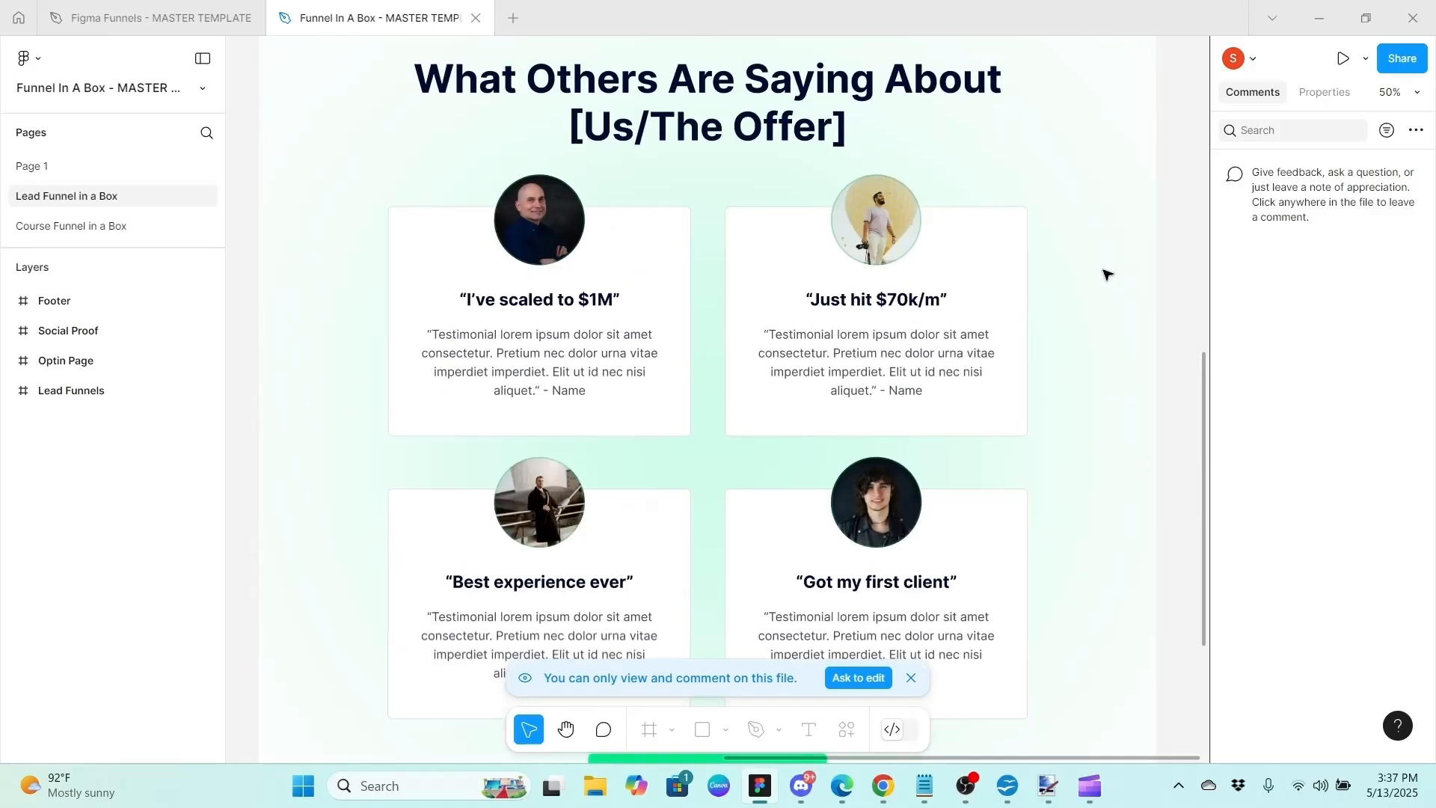
scroll(1107, 275, up, 12)
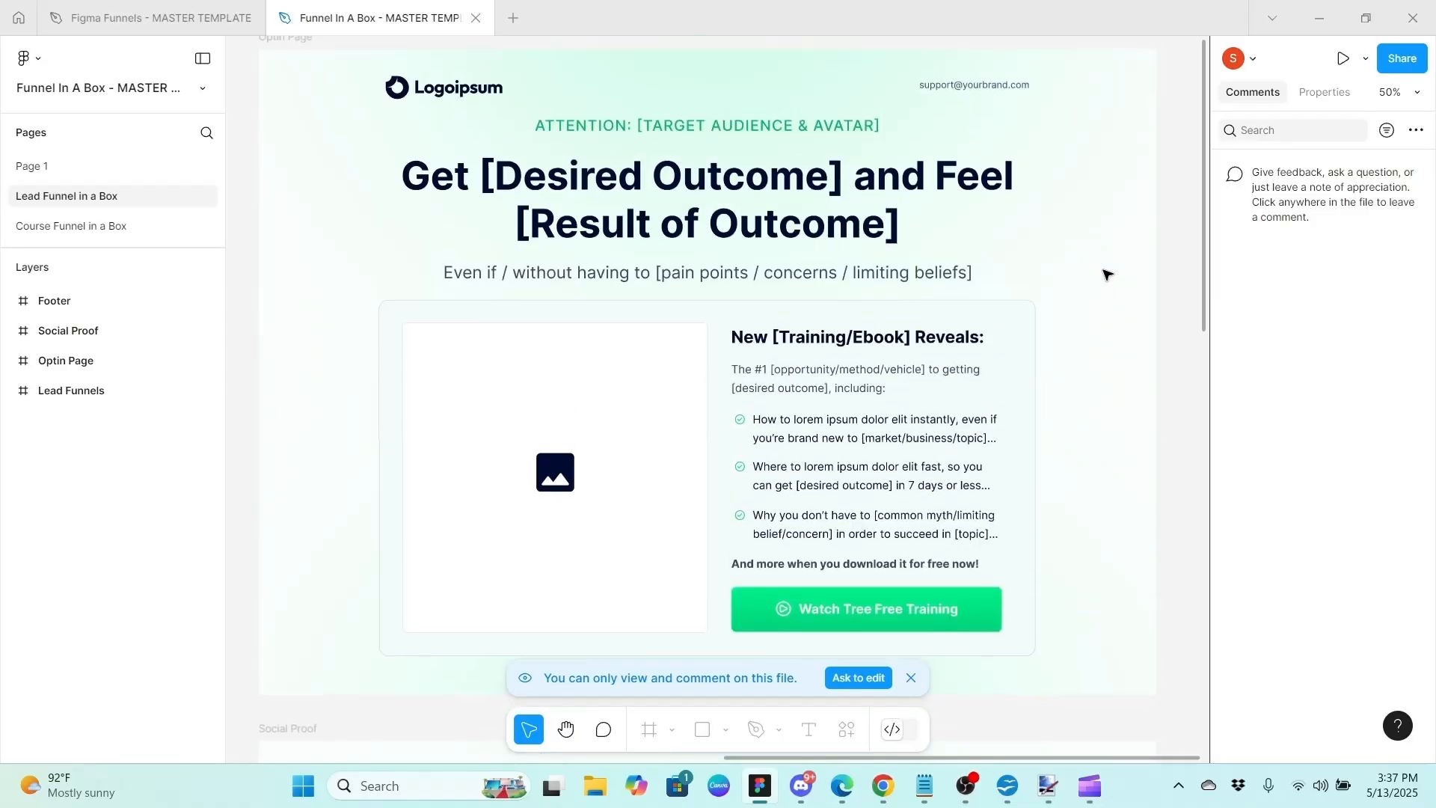
scroll(1107, 275, down, 6)
scroll(1107, 275, down, 3)
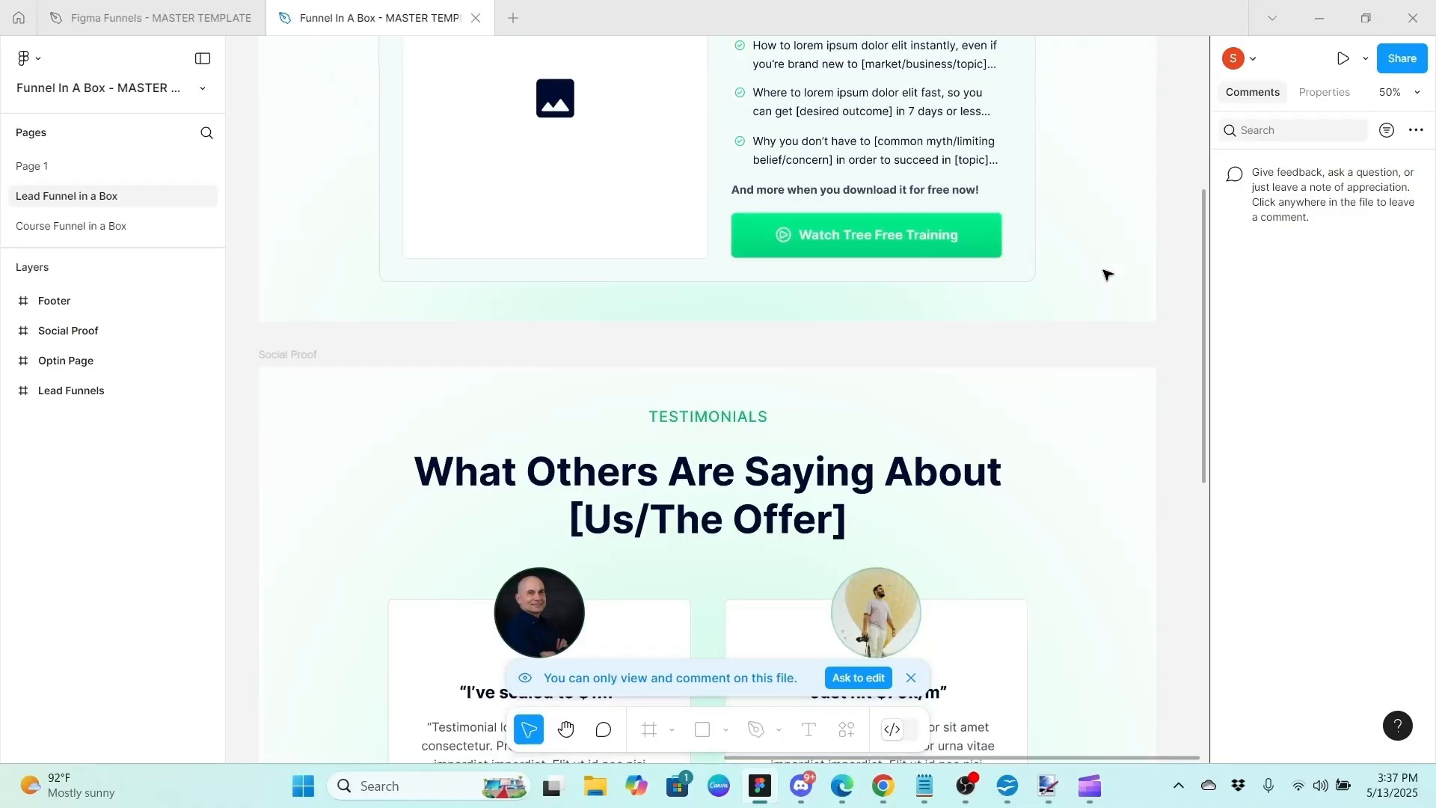
scroll(1107, 274, down, 8)
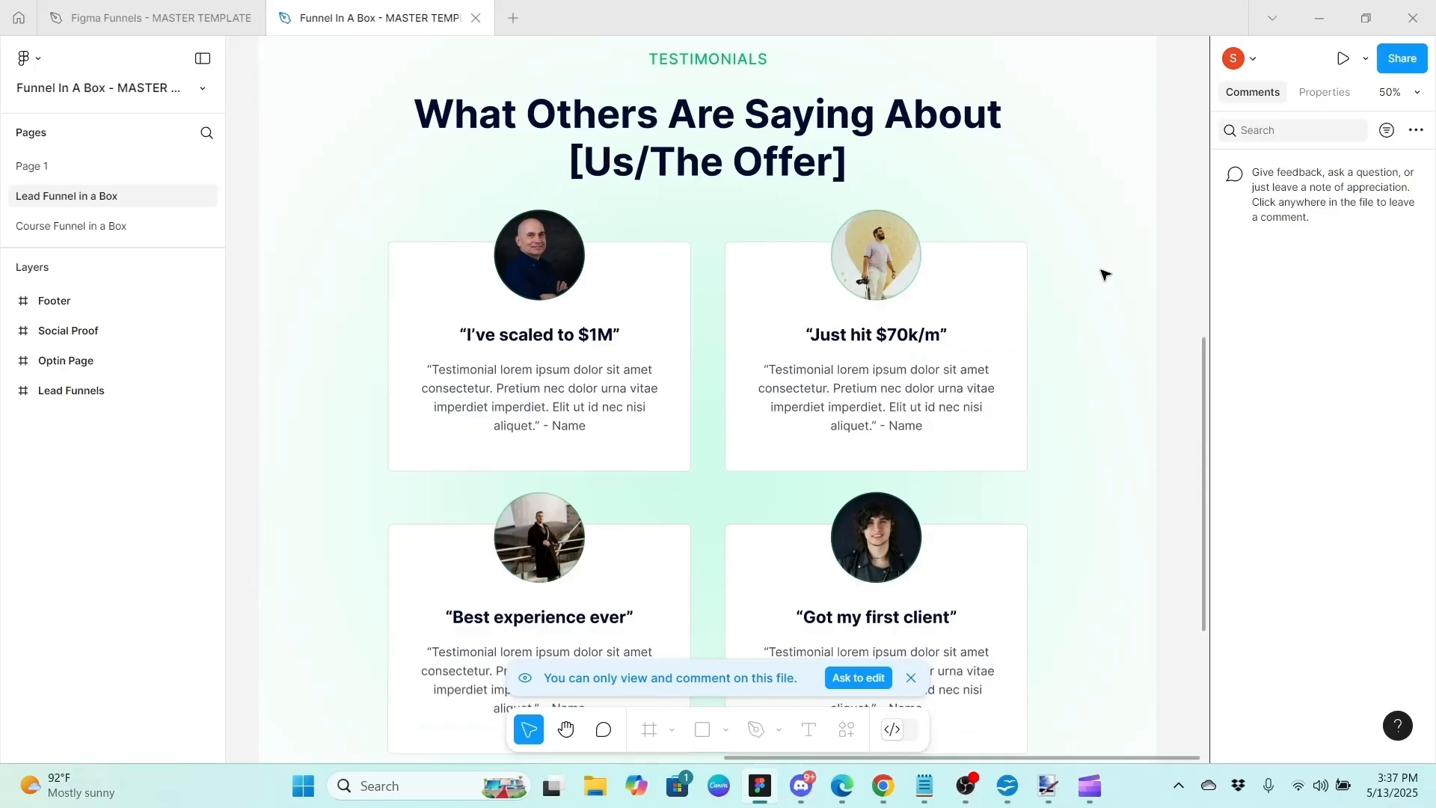
scroll(1105, 275, down, 1)
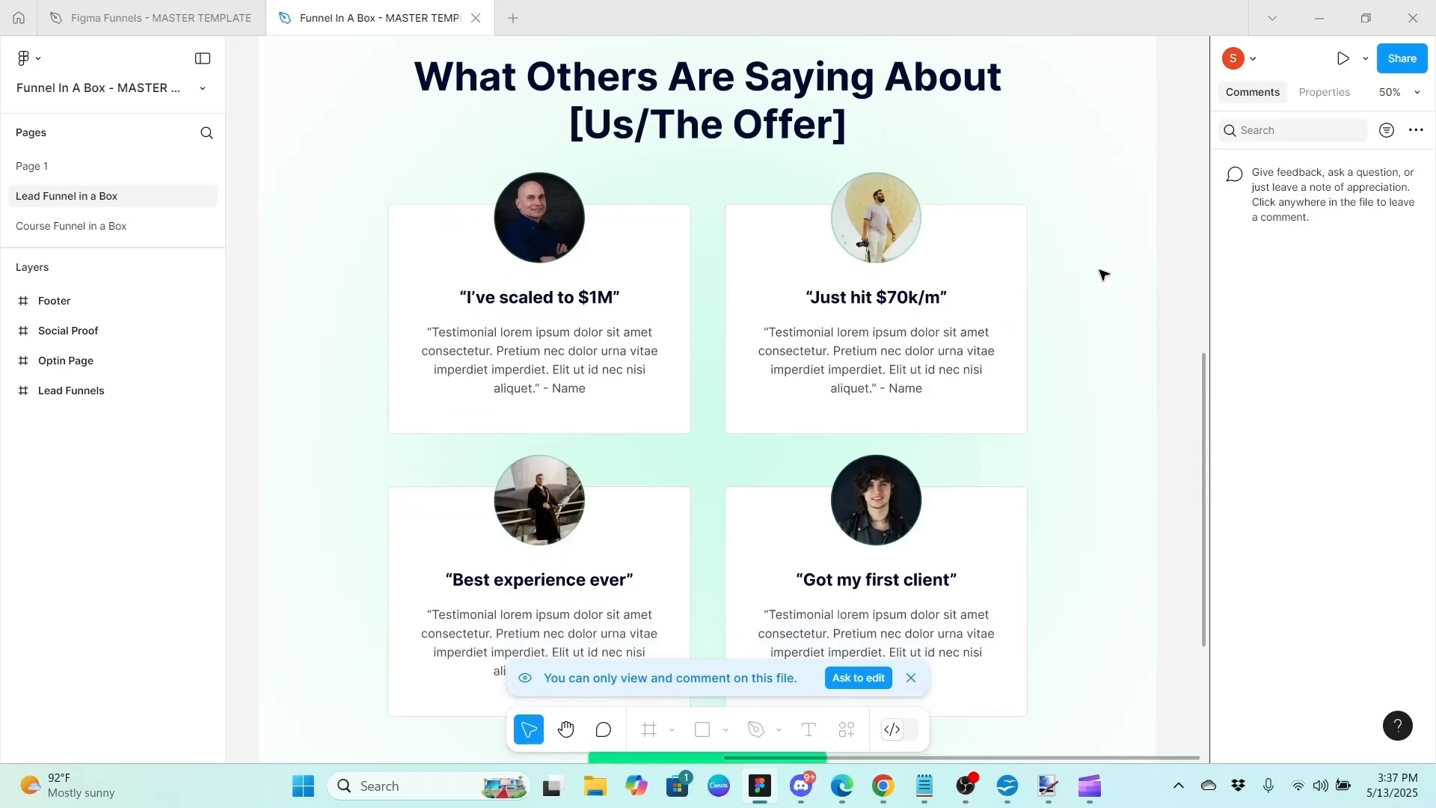
scroll(1104, 275, up, 12)
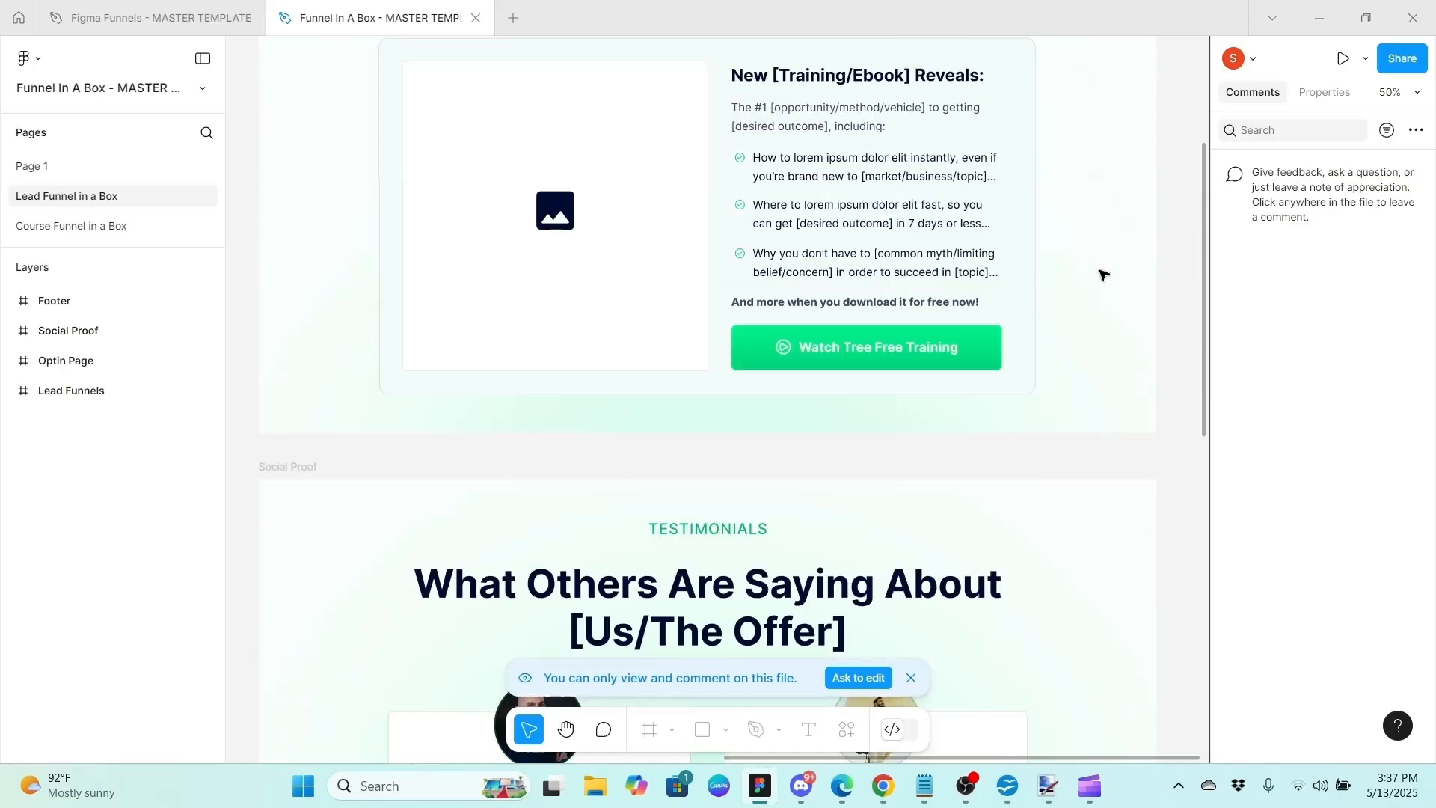
scroll(1103, 275, up, 2)
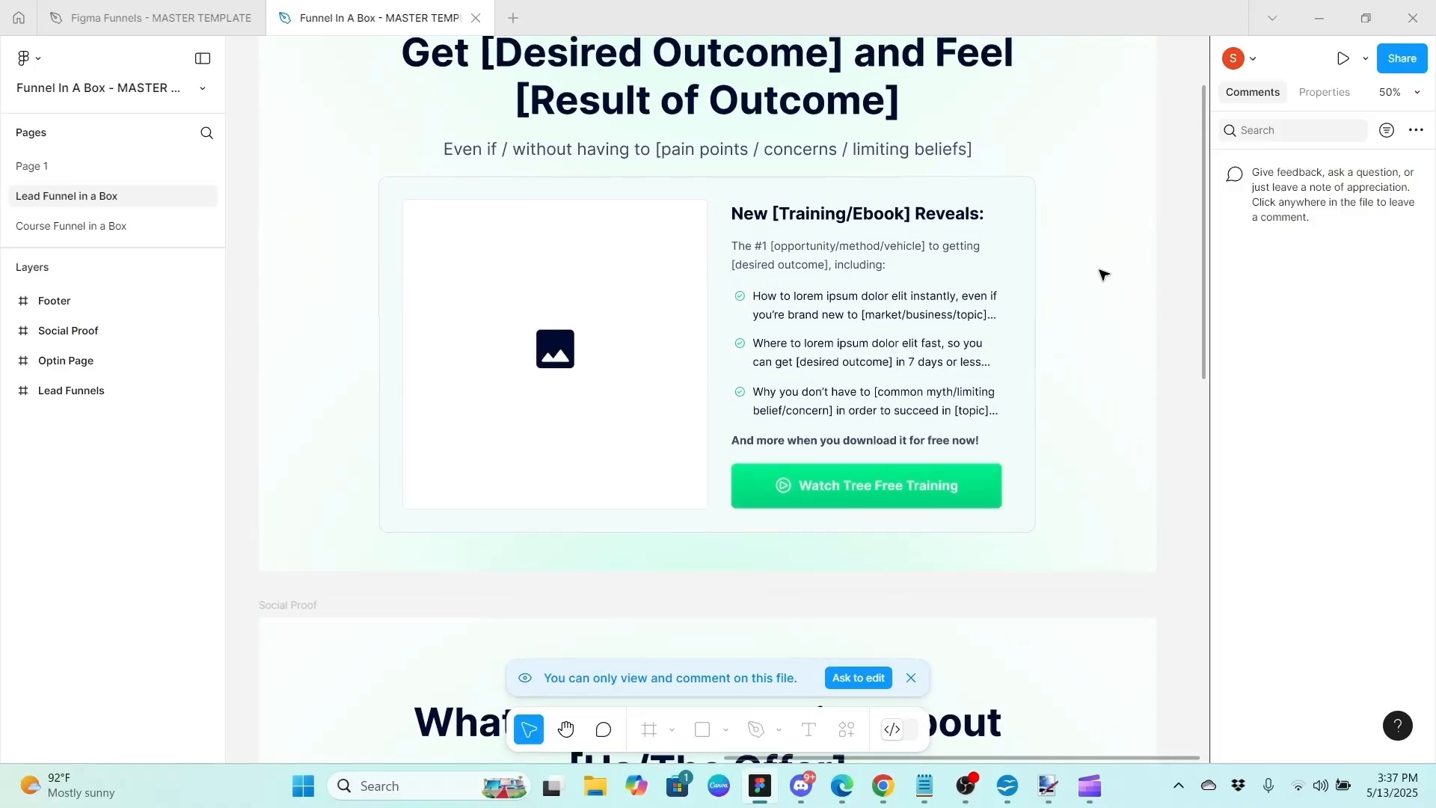
scroll(1104, 275, up, 4)
scroll(1103, 275, down, 16)
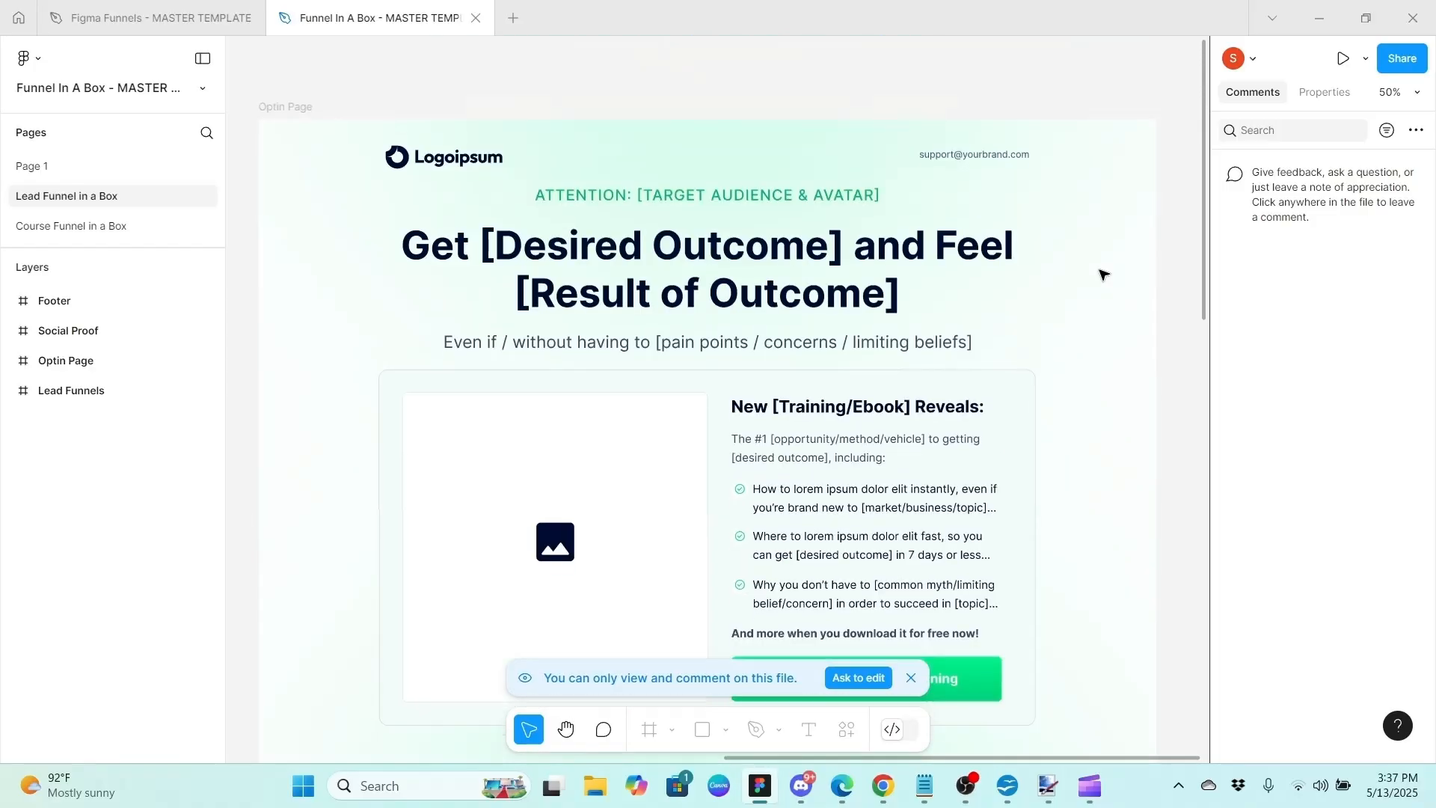
scroll(1104, 274, down, 14)
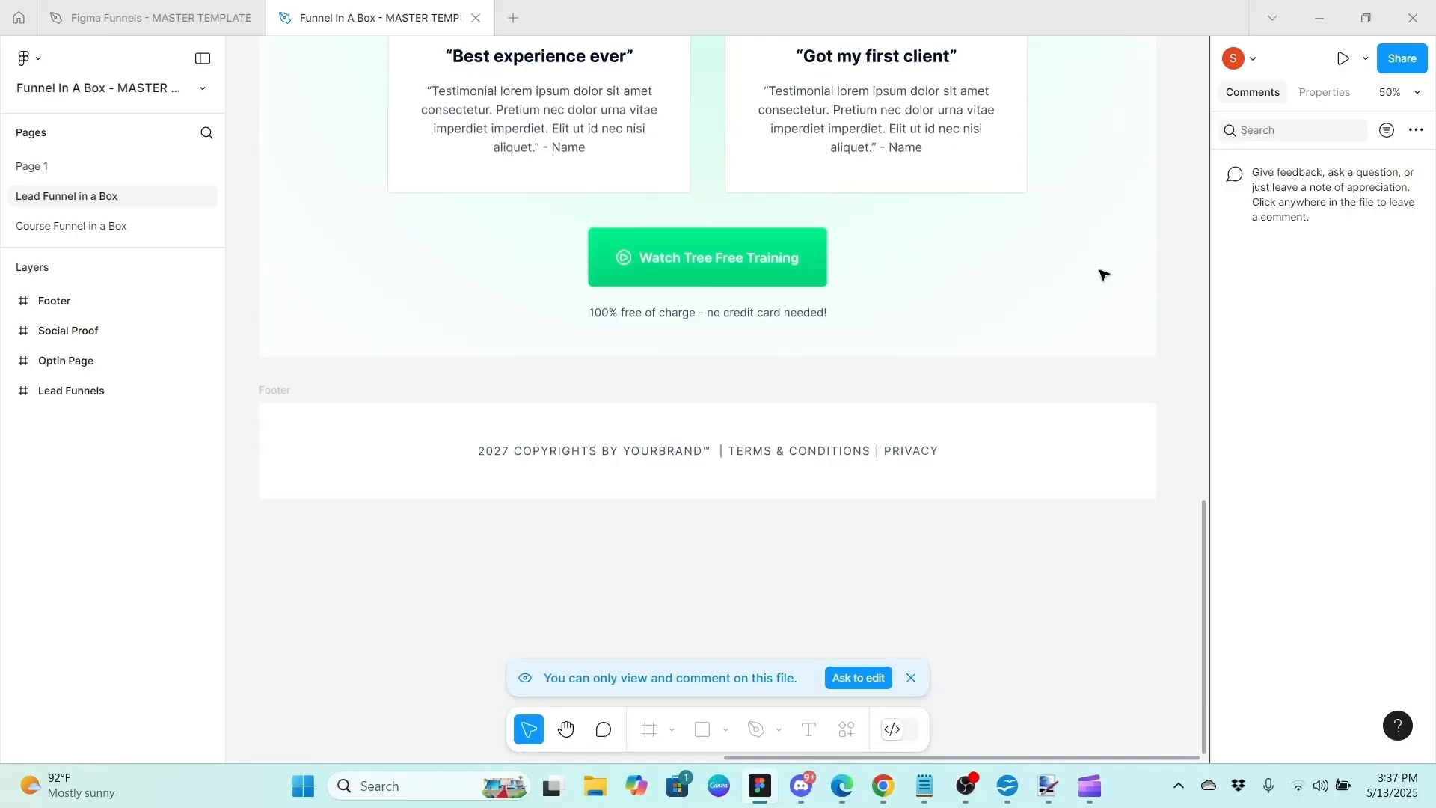
scroll(1103, 274, up, 5)
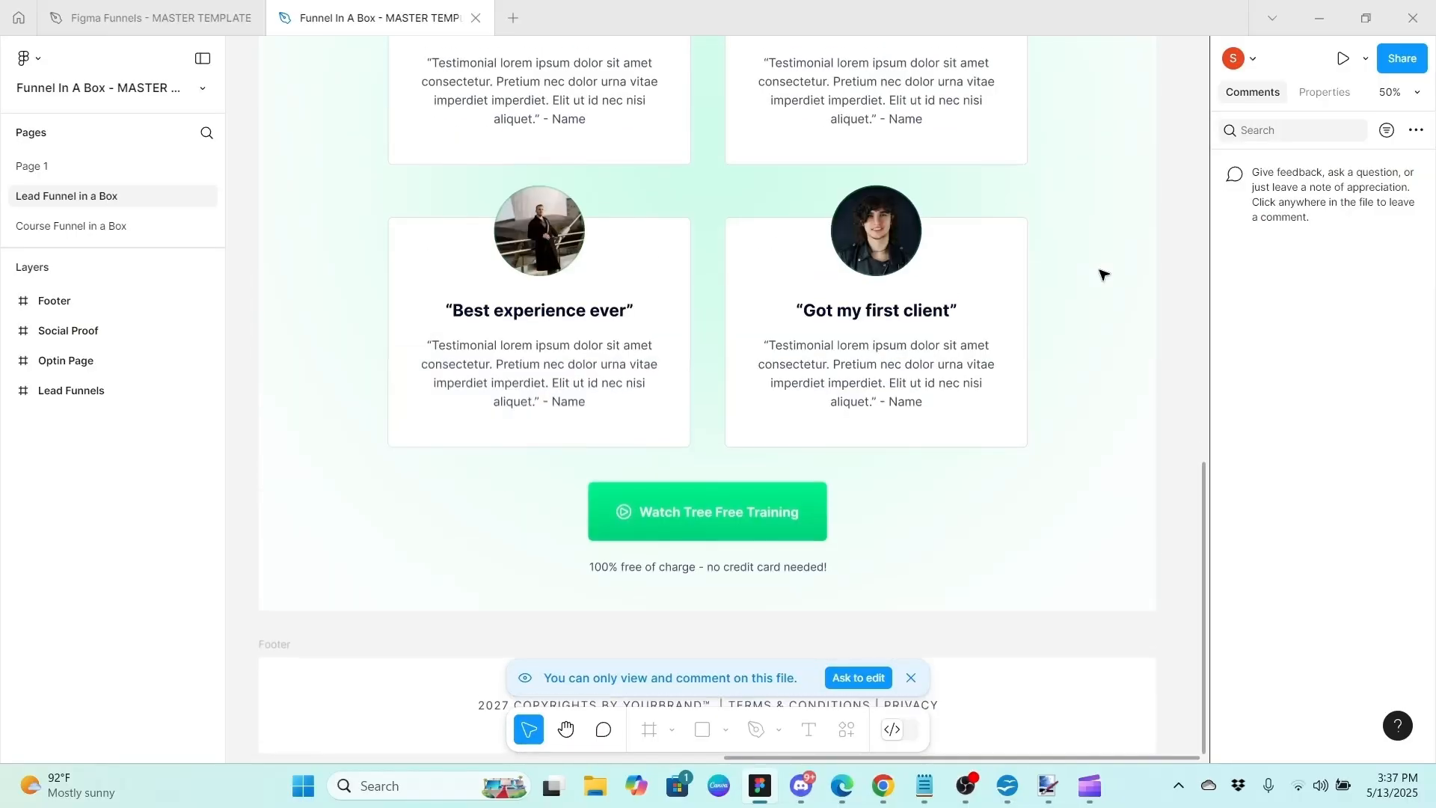
scroll(1104, 274, up, 15)
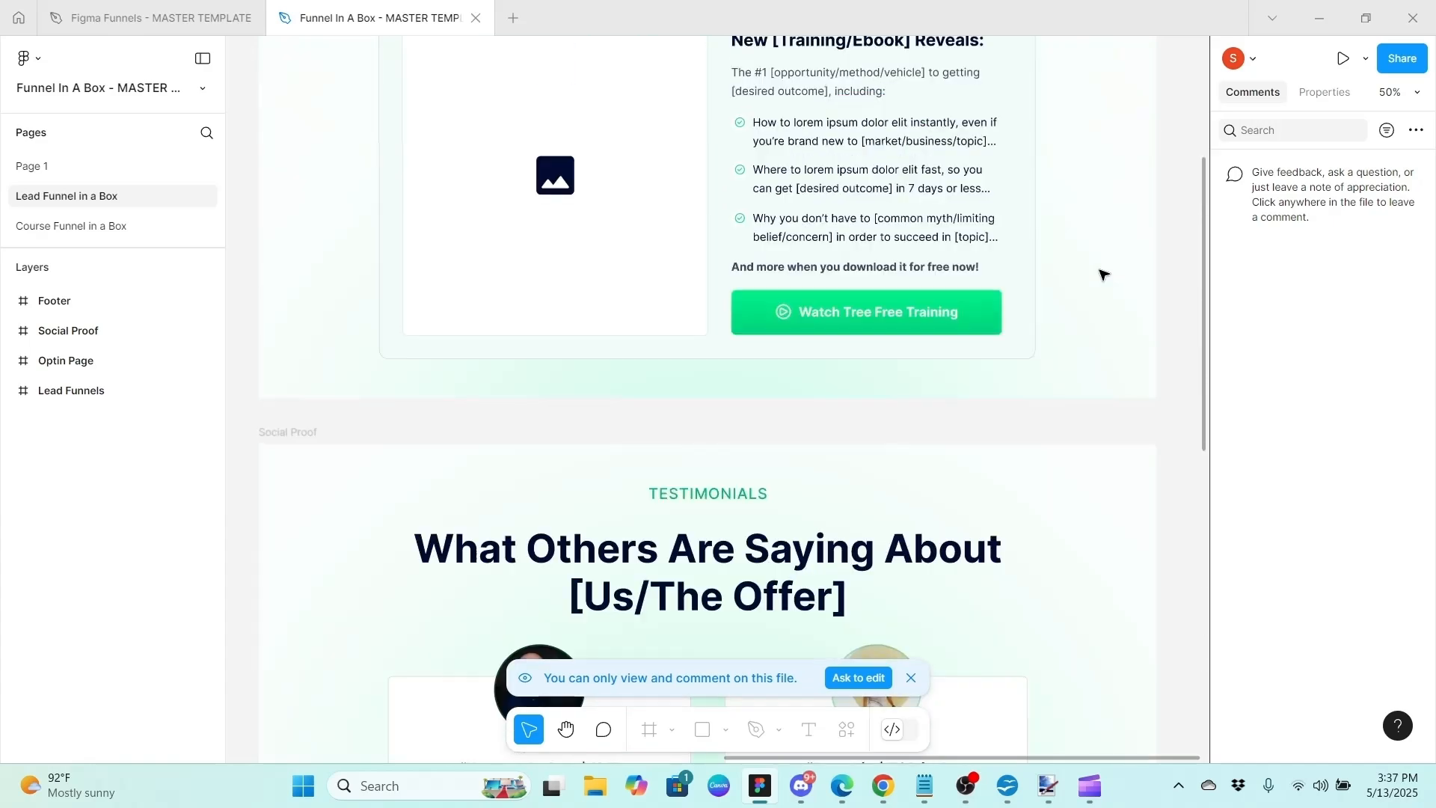
scroll(1104, 274, up, 6)
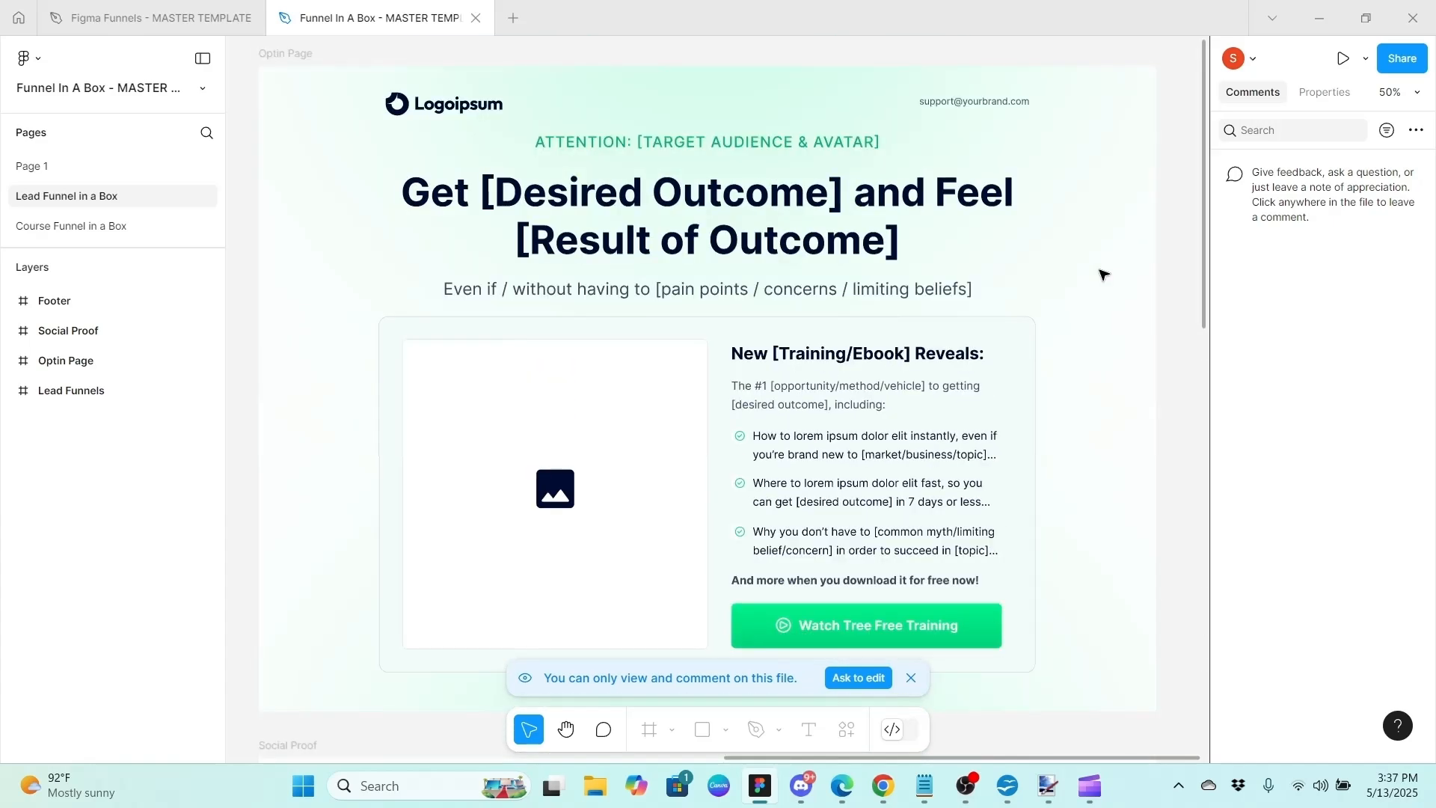
scroll(1104, 275, up, 1)
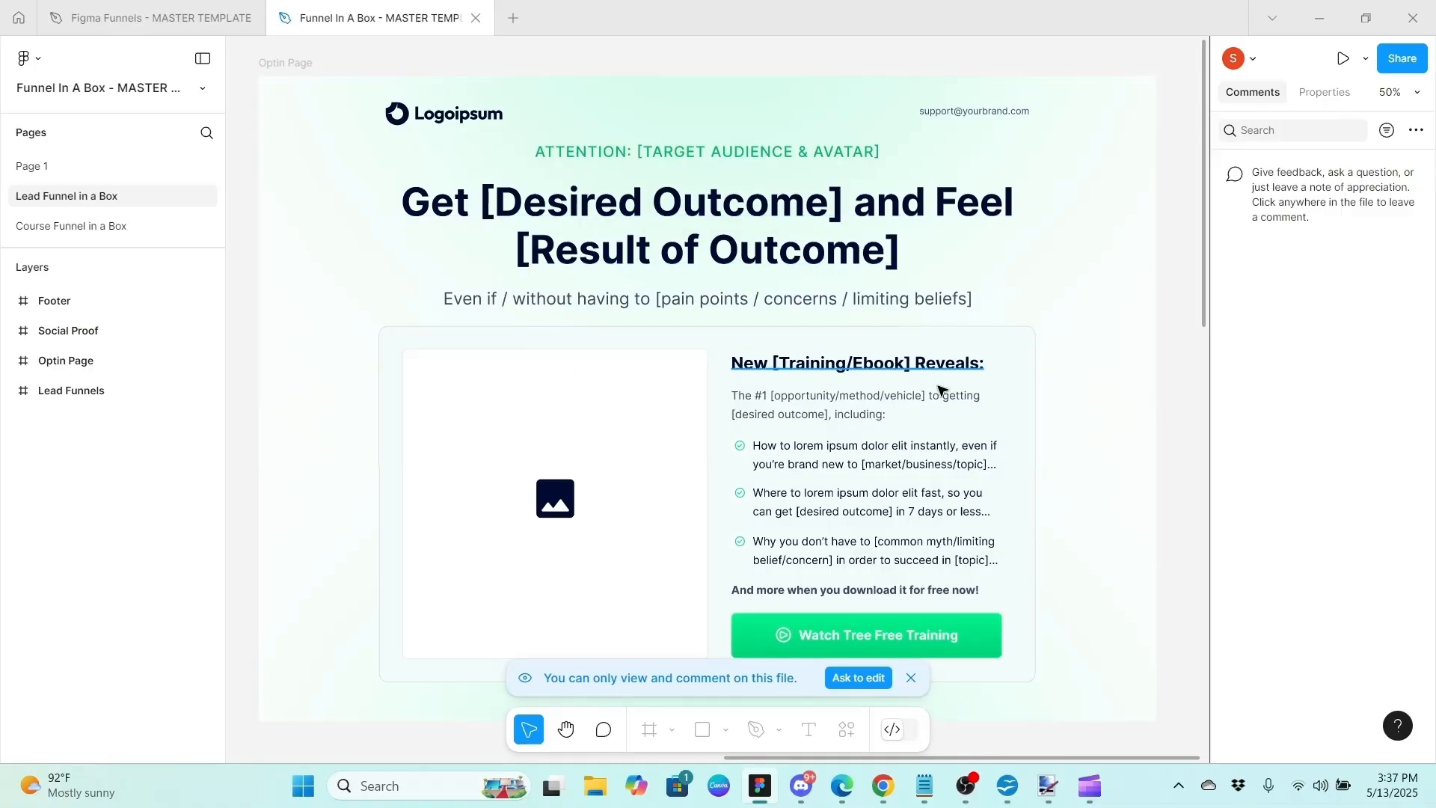
scroll(1077, 452, down, 3)
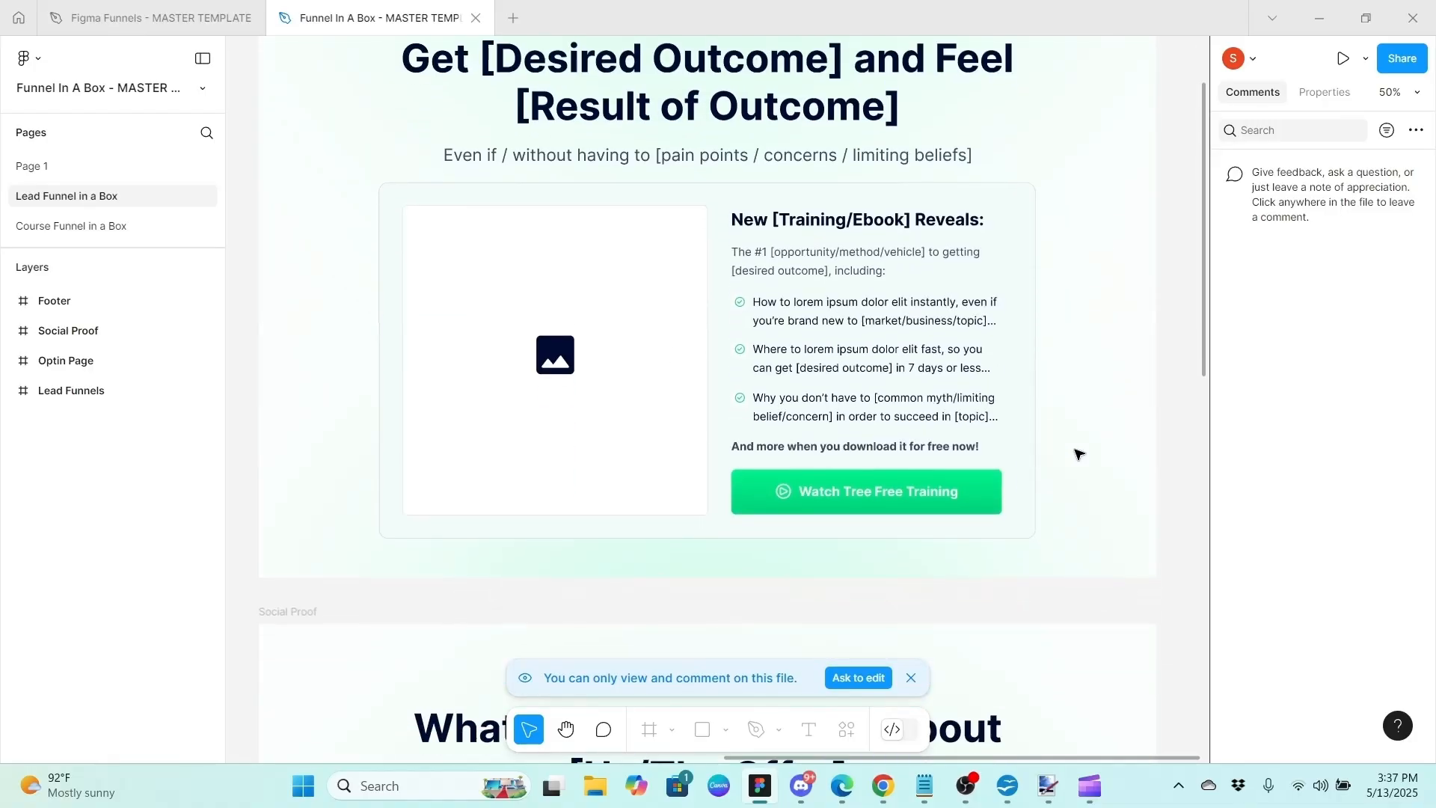
scroll(1077, 453, down, 3)
scroll(1077, 454, up, 7)
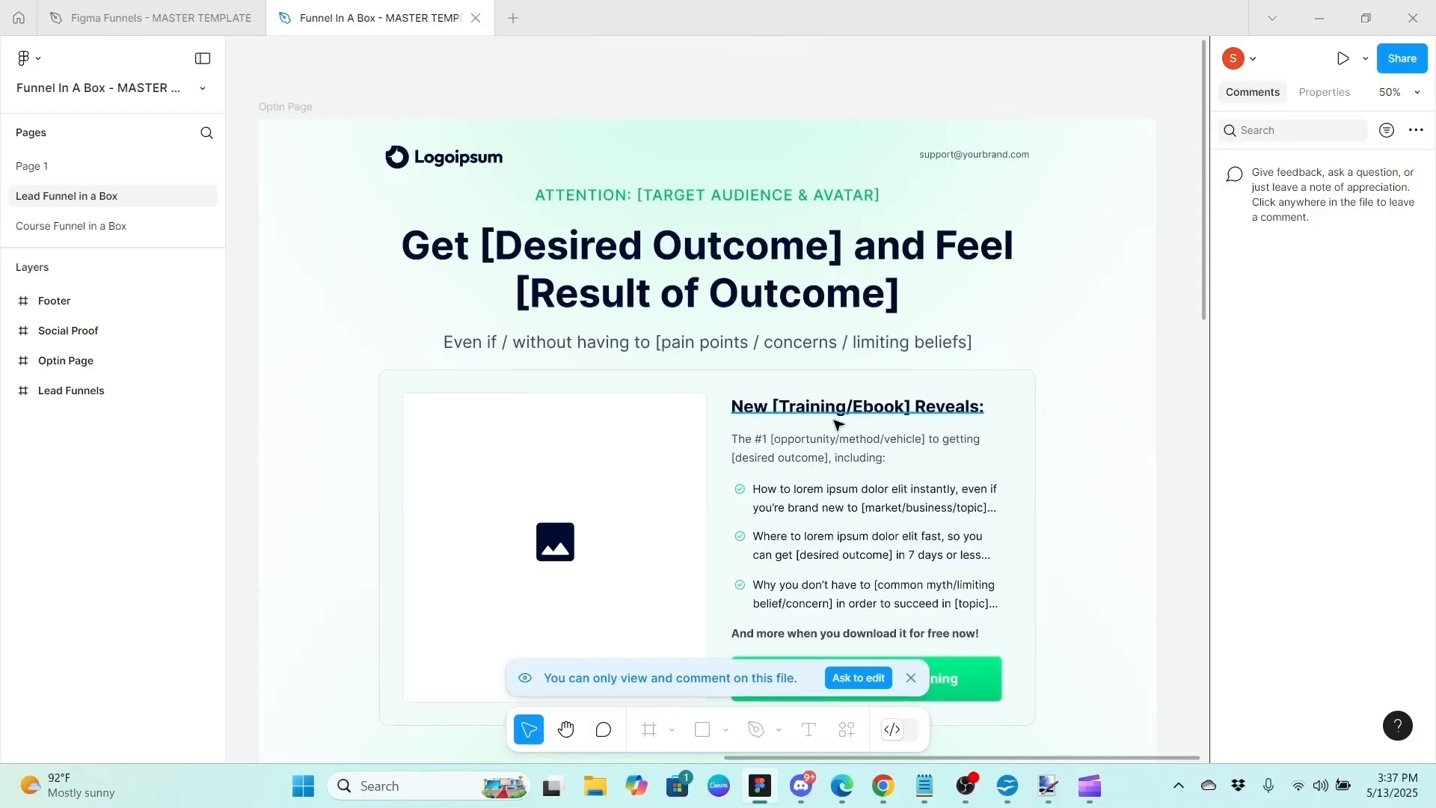
scroll(849, 430, down, 9)
scroll(853, 439, down, 9)
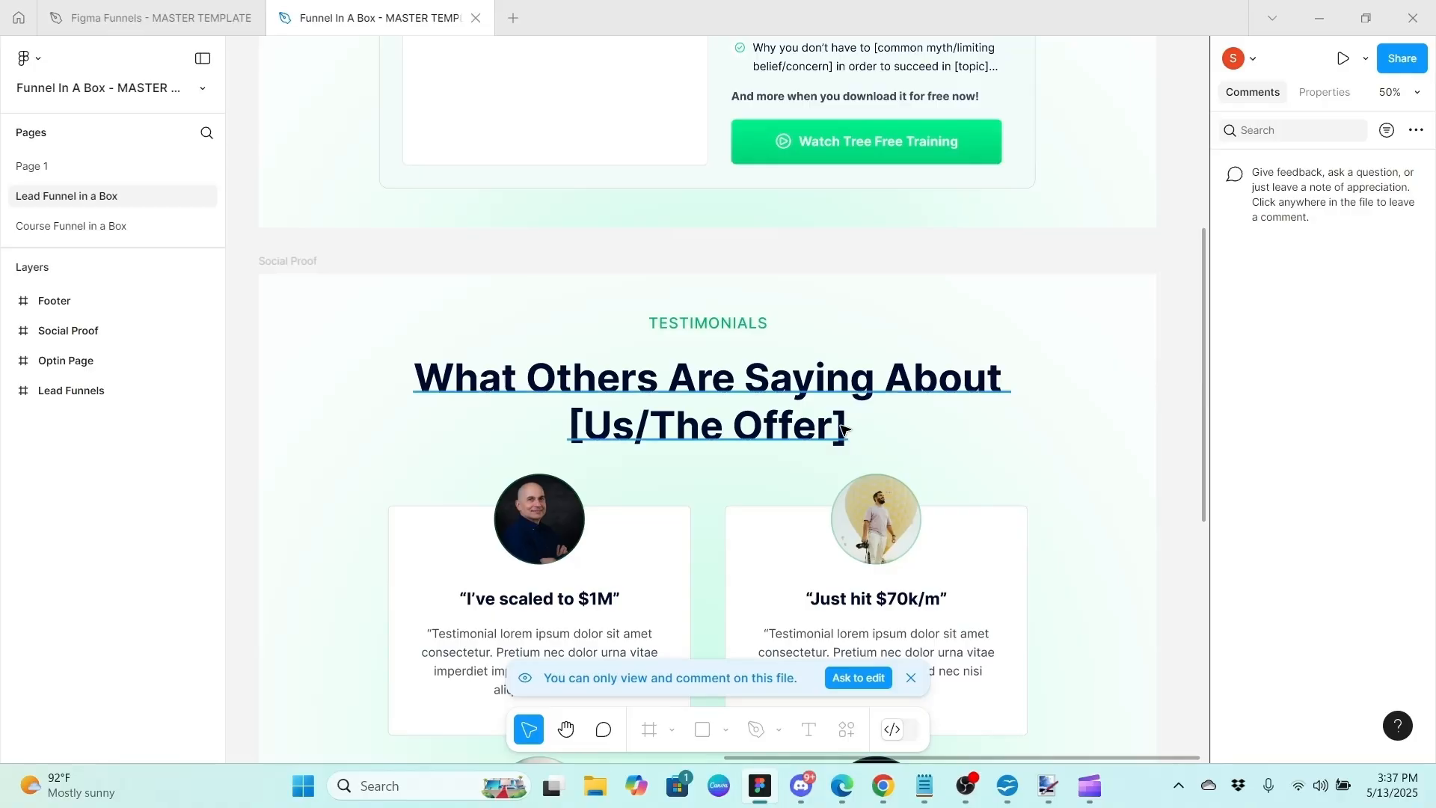
scroll(817, 427, down, 7)
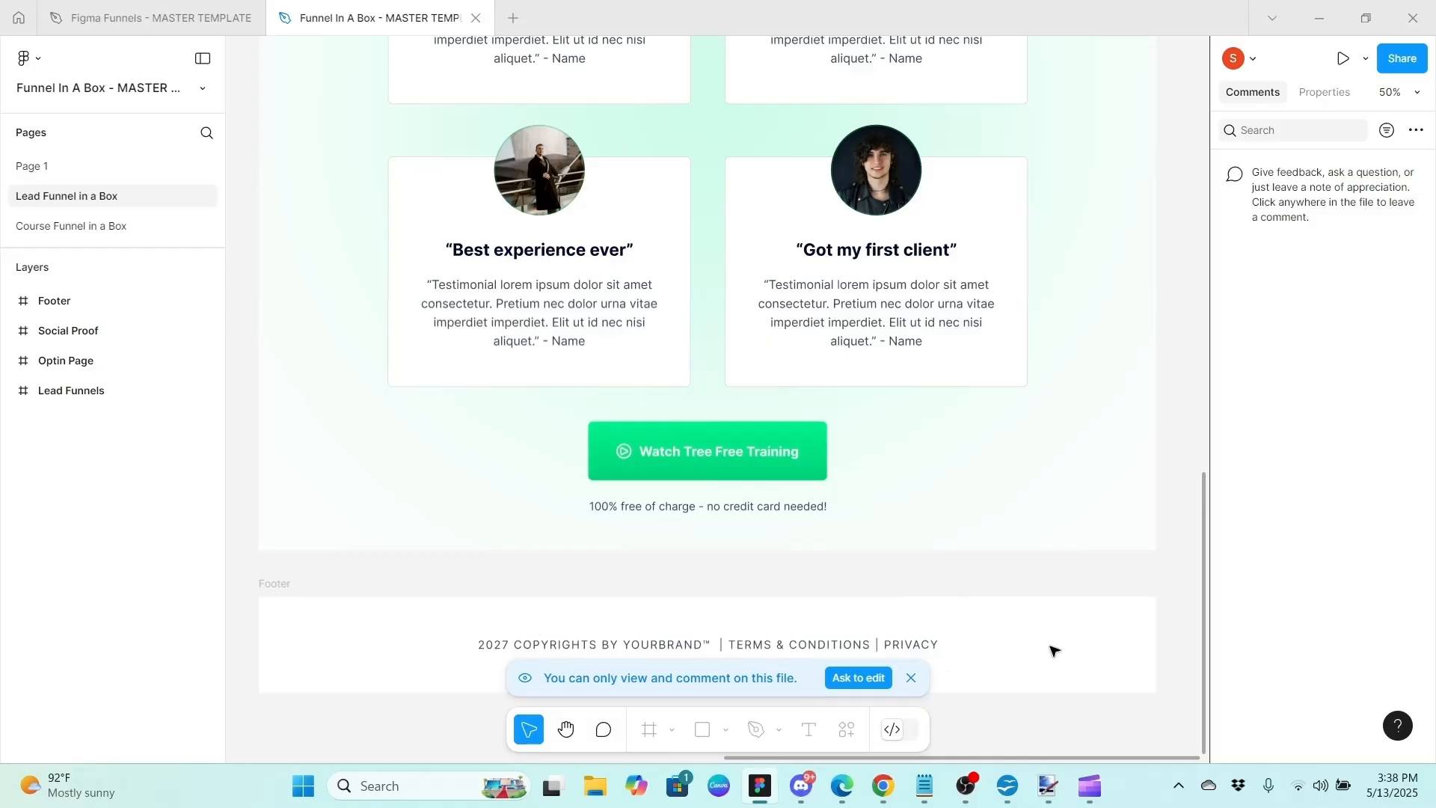
scroll(1054, 649, up, 15)
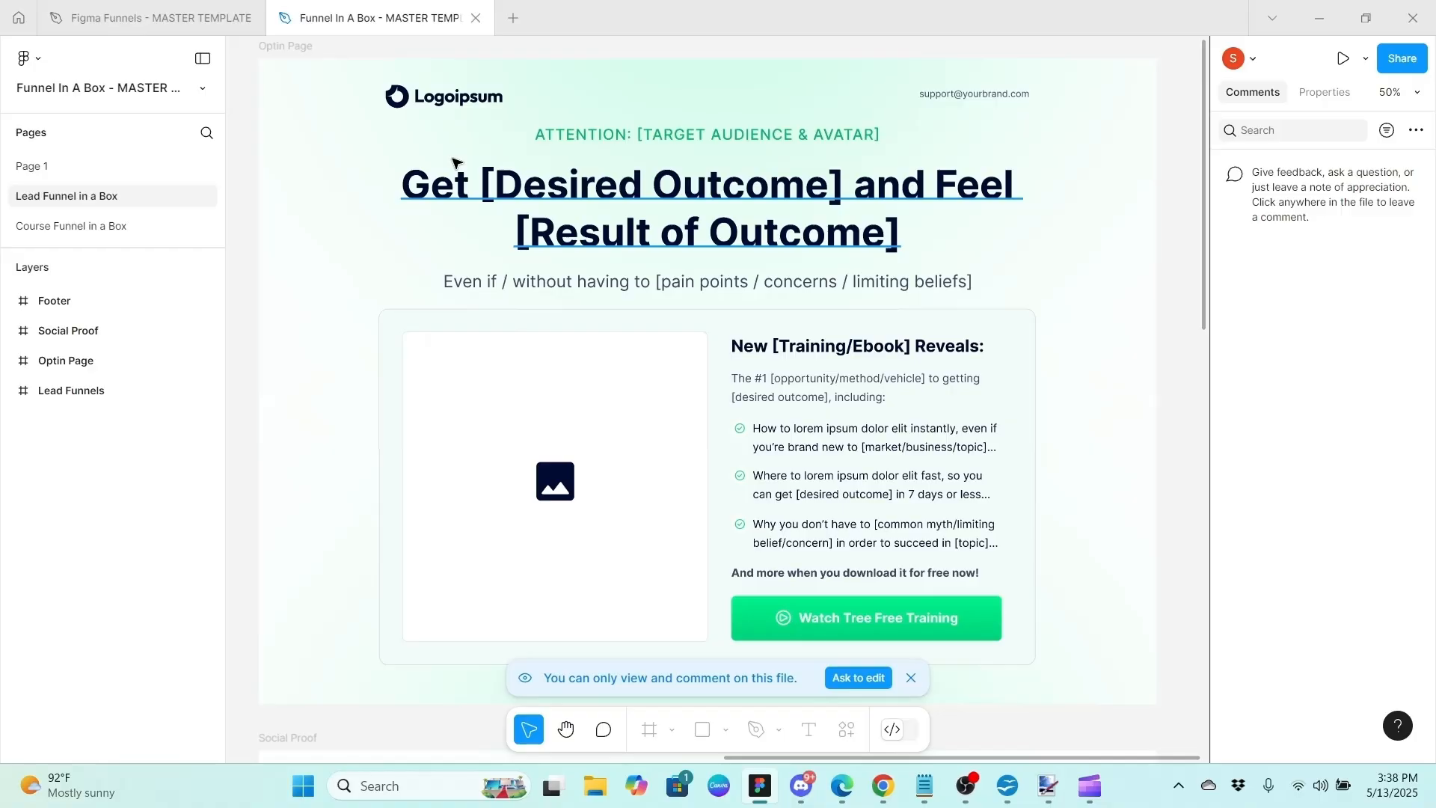
scroll(479, 224, down, 5)
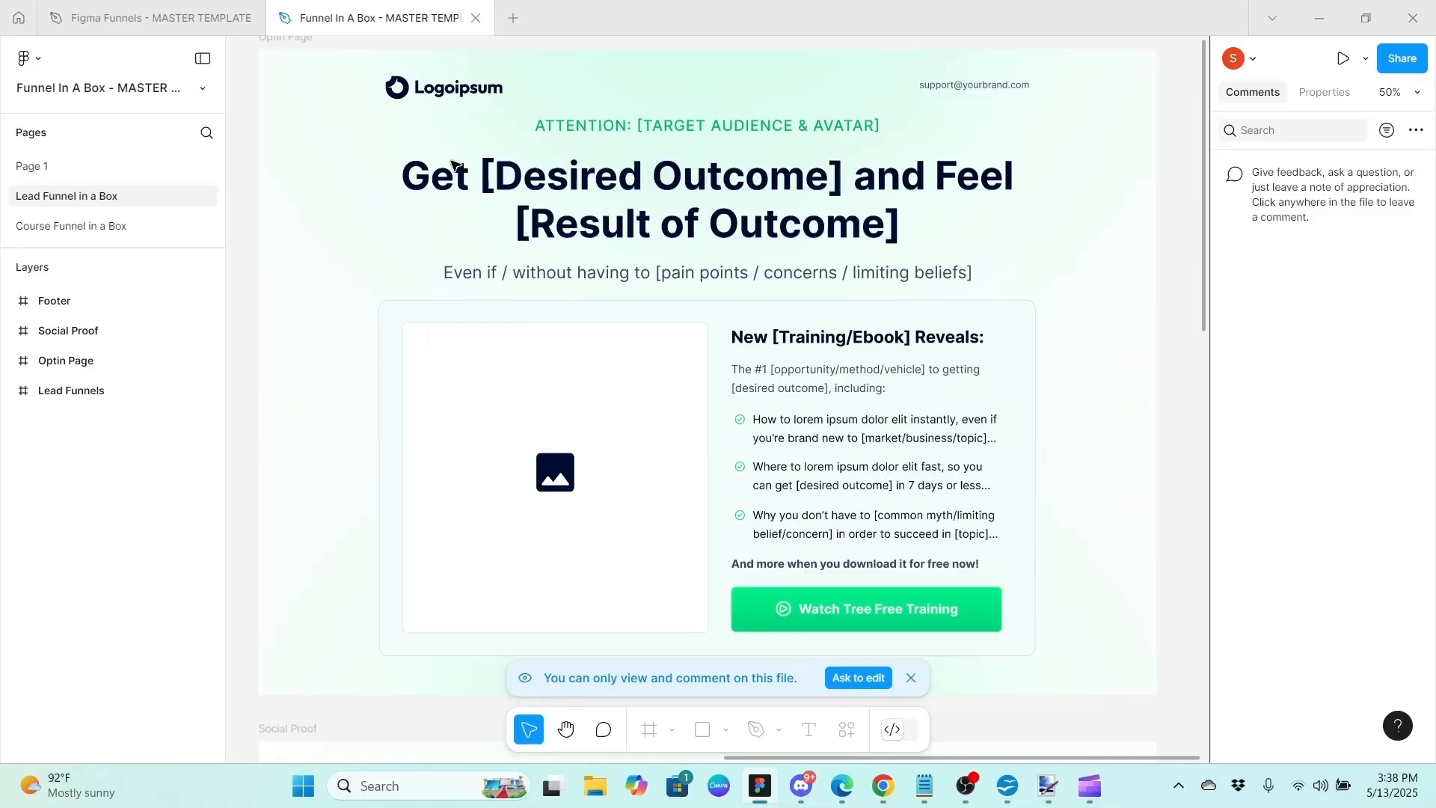
scroll(494, 271, down, 5)
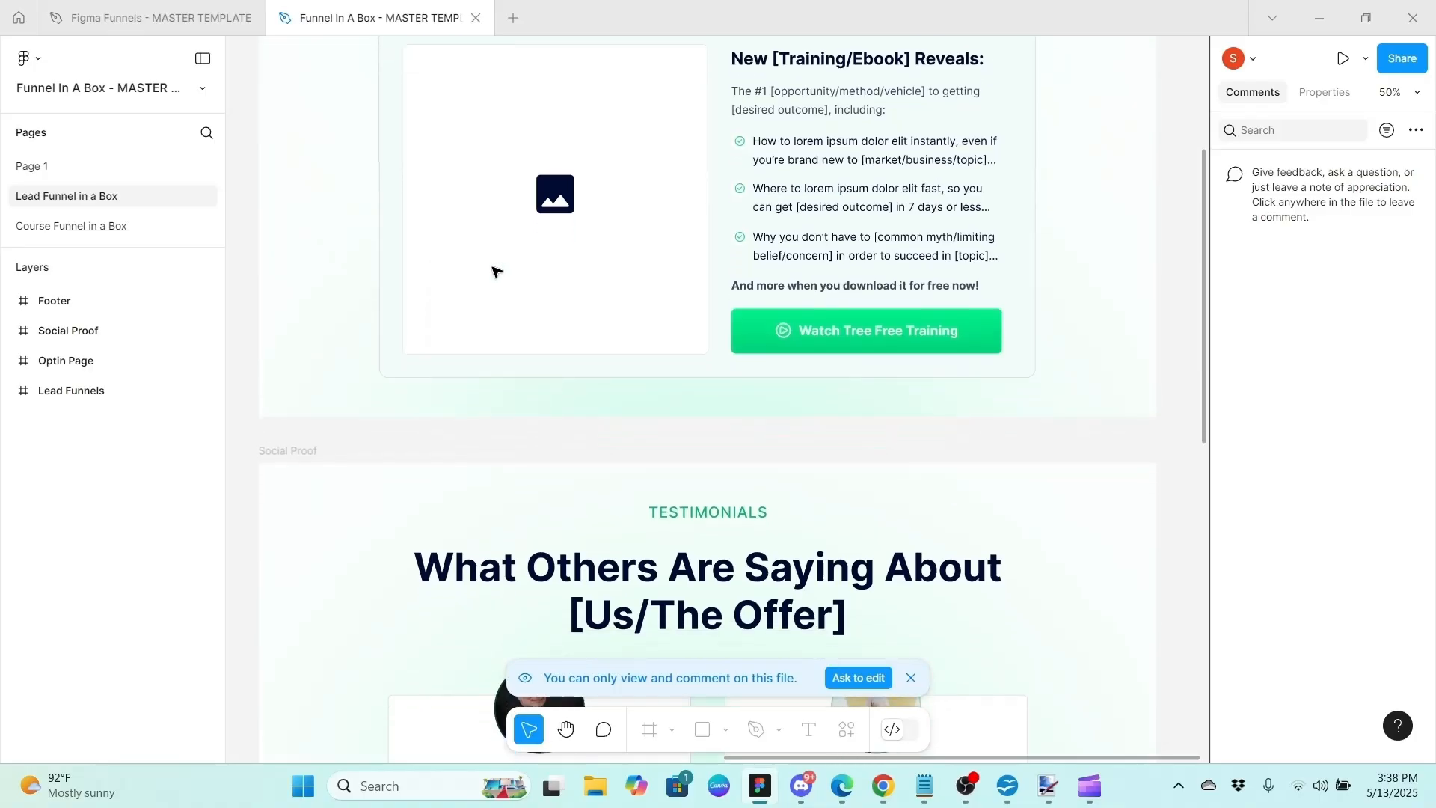
scroll(494, 271, down, 6)
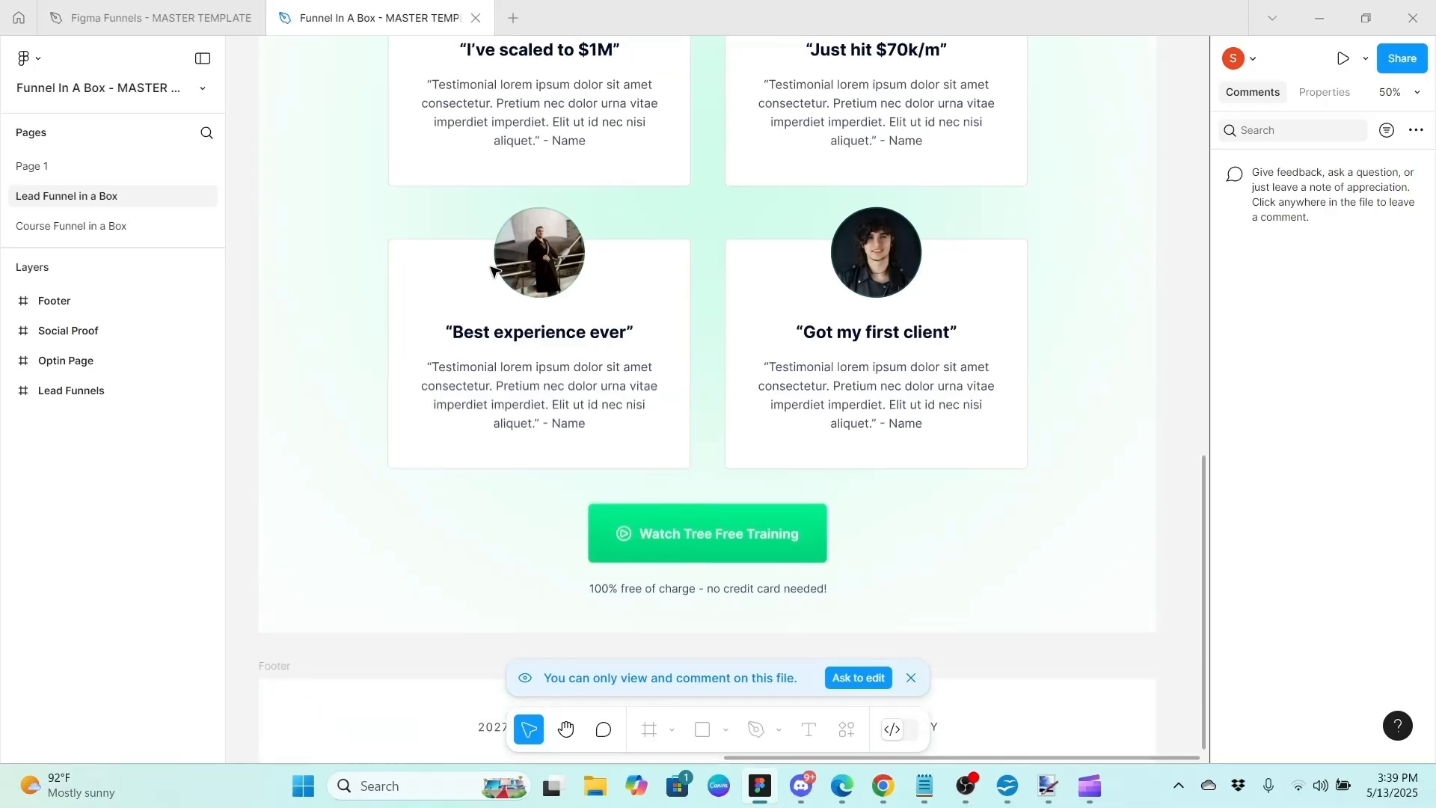
scroll(493, 271, up, 14)
scroll(493, 271, up, 1)
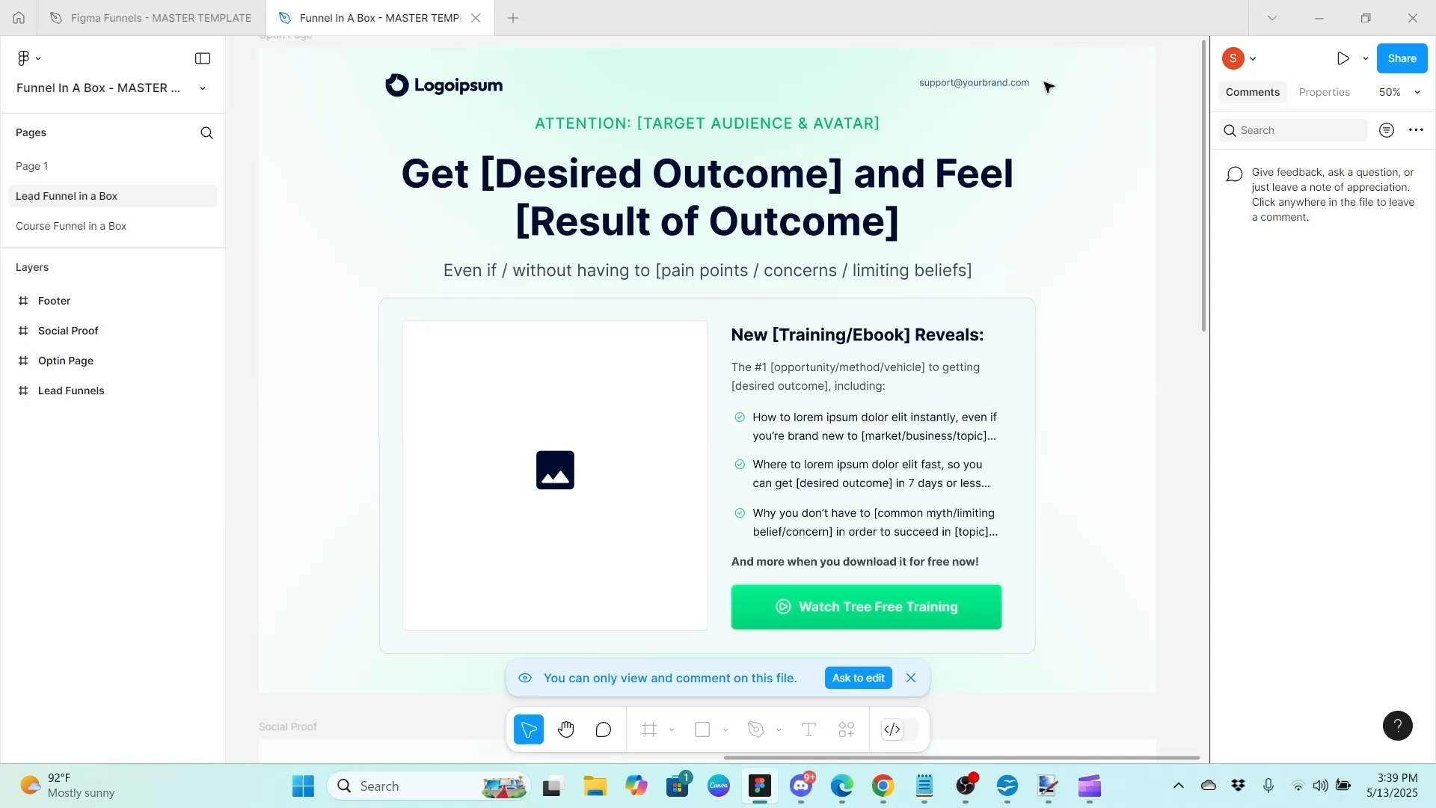
- Return to the ClickFunnels page editor and add a blank section containing a 2-column row
click(1319, 18)
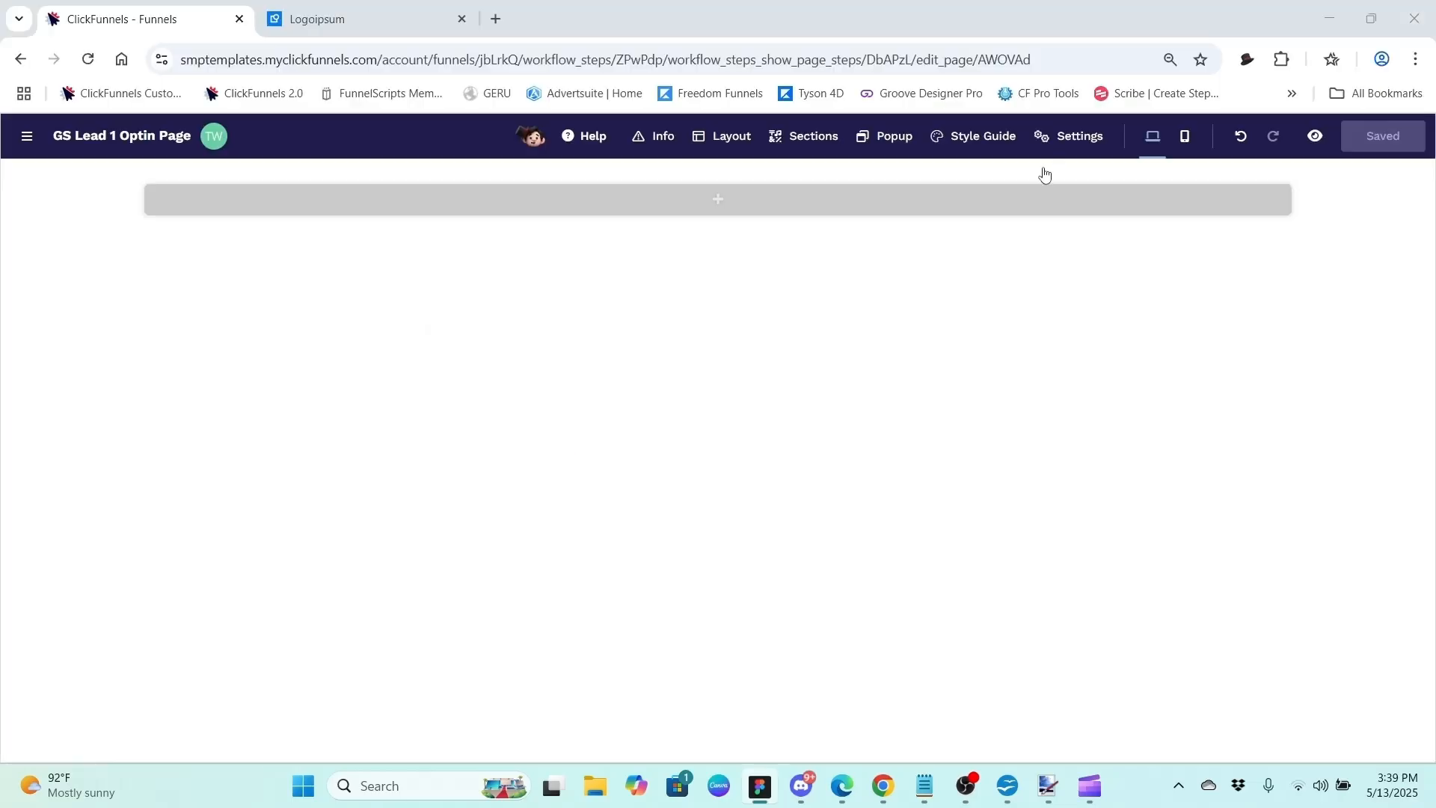
click(667, 202)
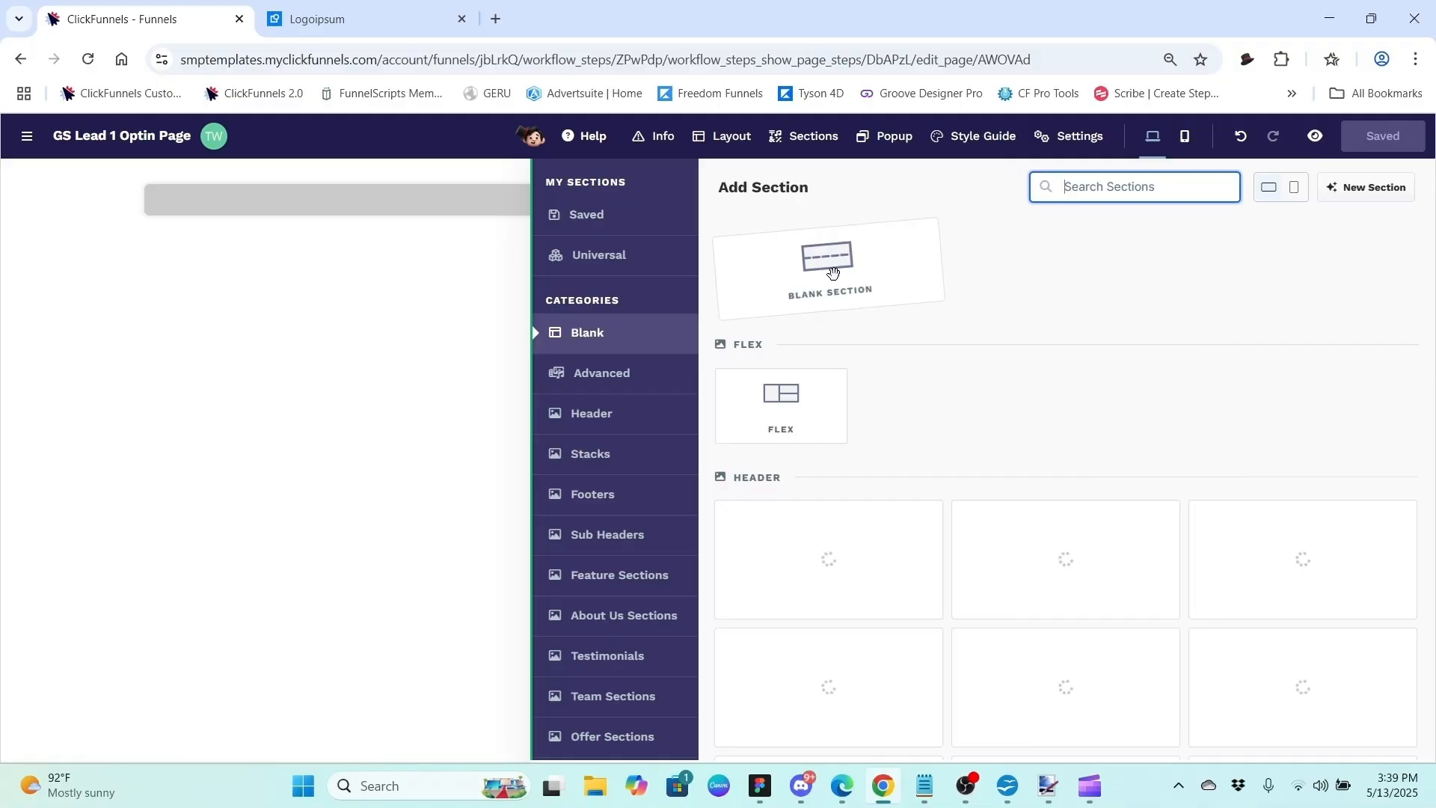
click(832, 272)
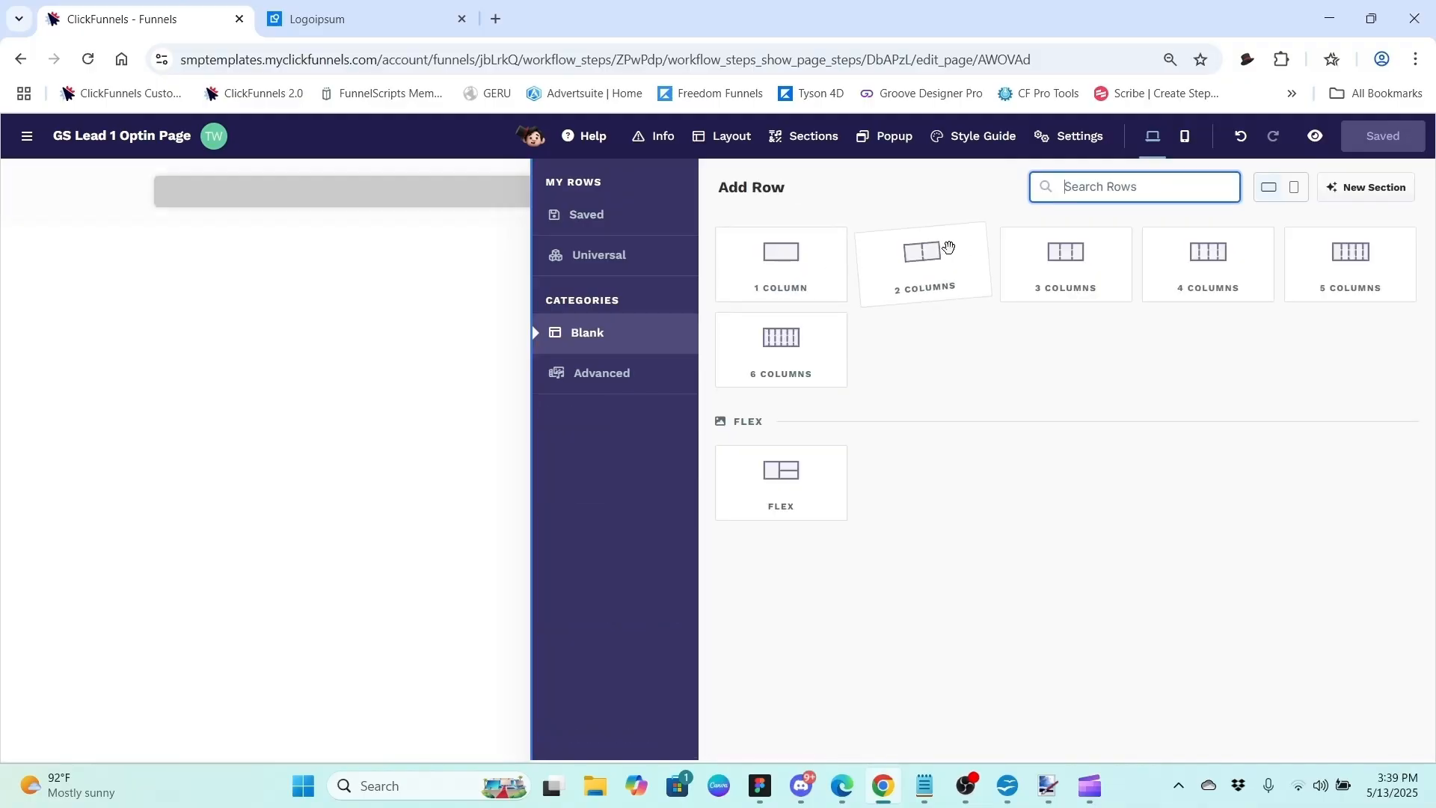
click(925, 262)
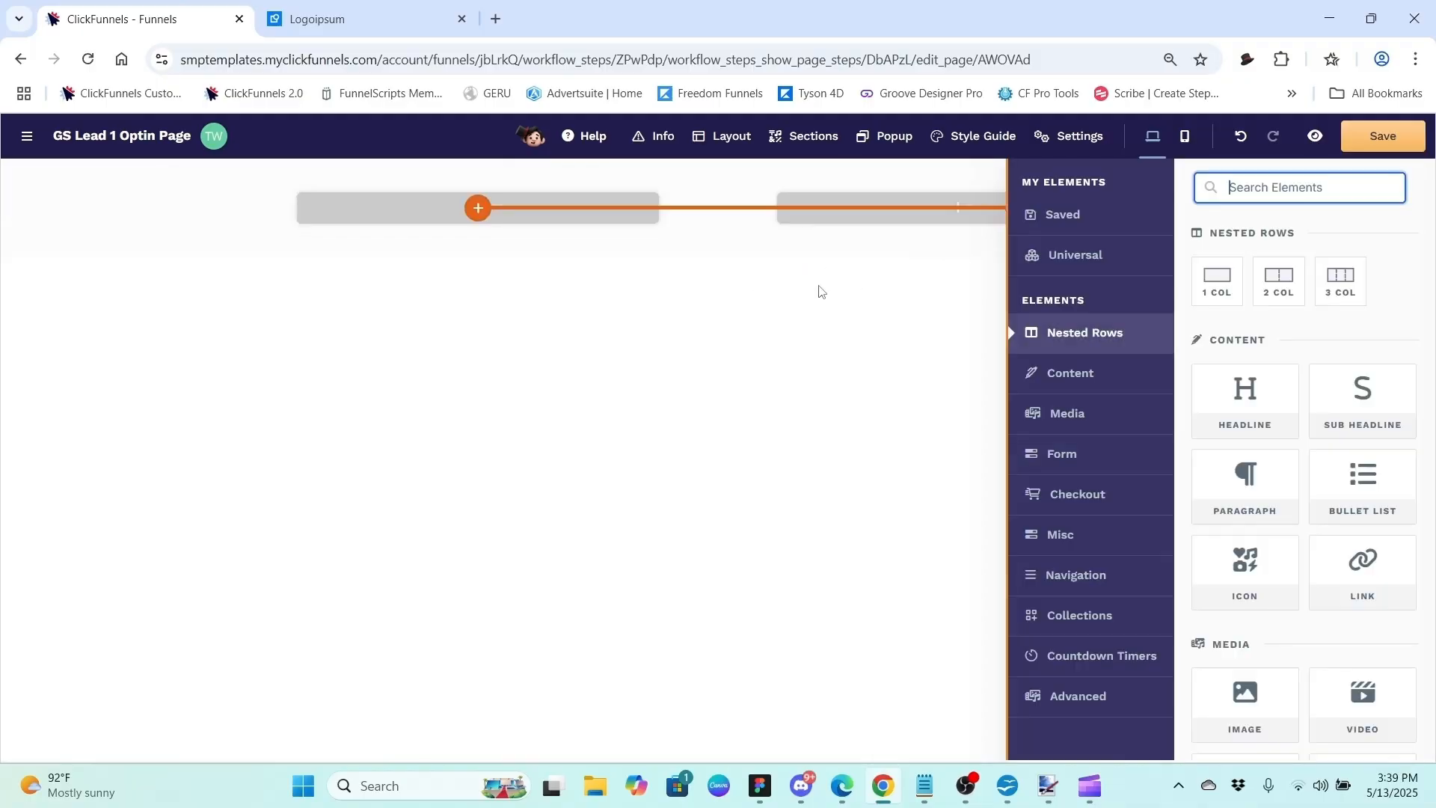
click(667, 274)
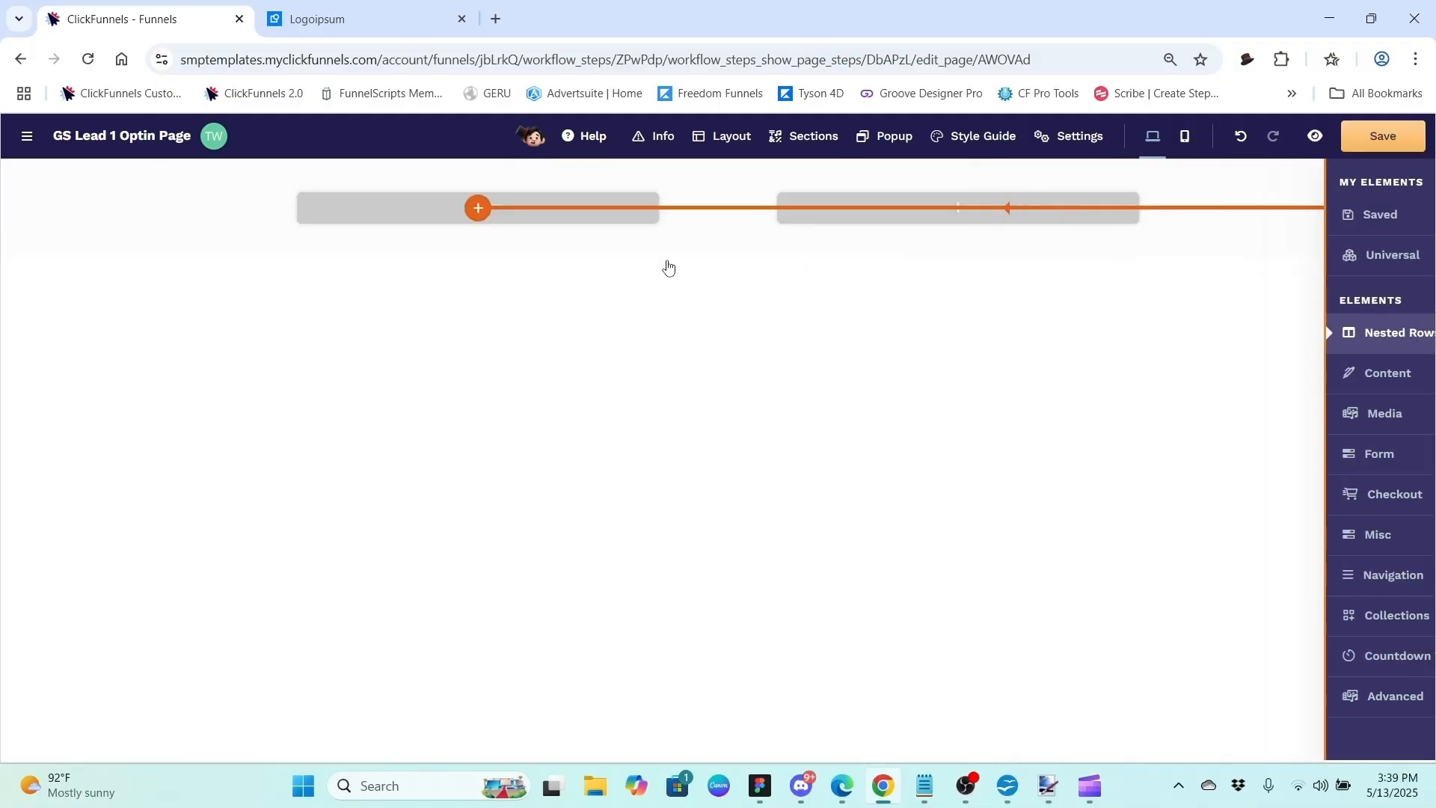
- Add an image element to the row's first column and a sub headline element to its second column
click(456, 210)
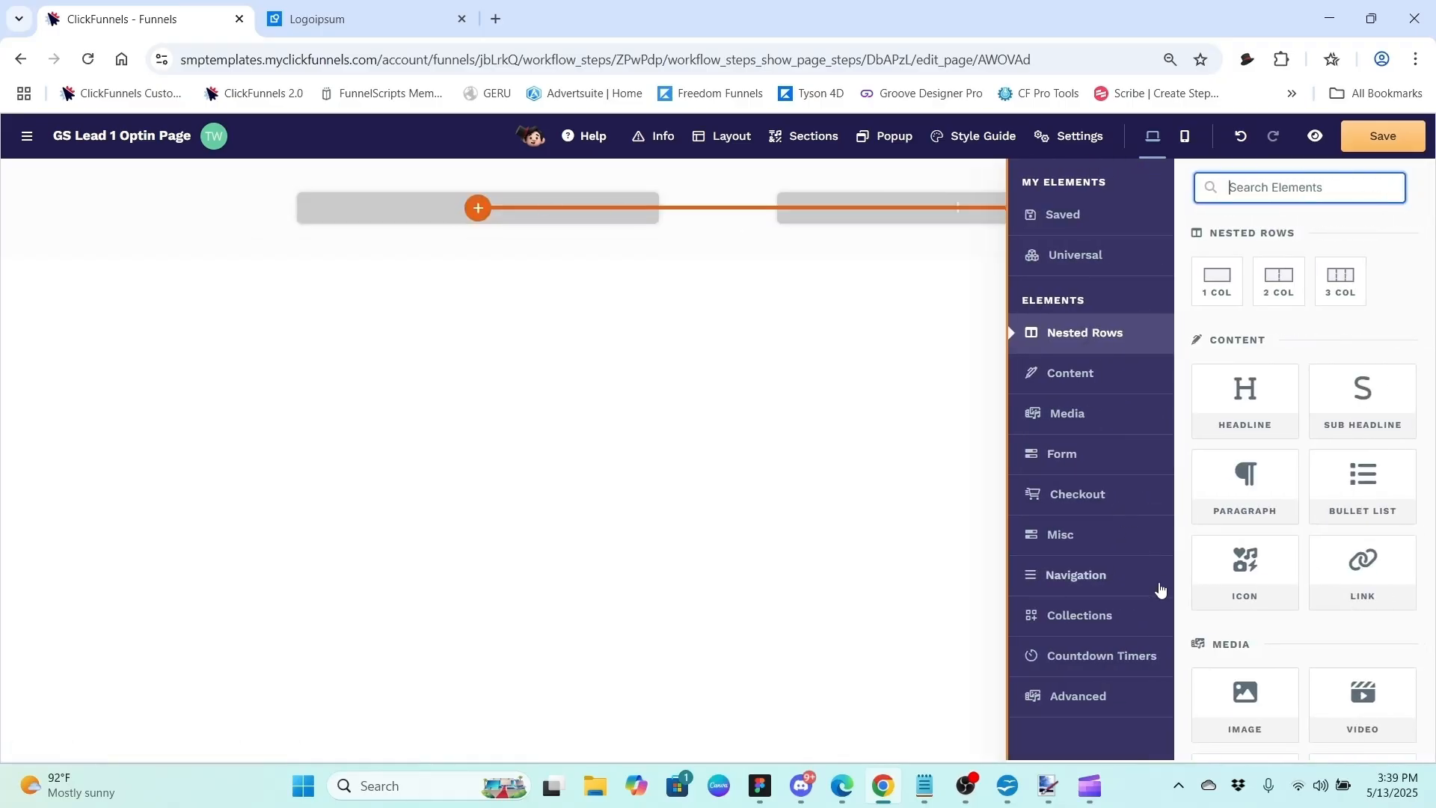
drag(1244, 567, 1246, 553)
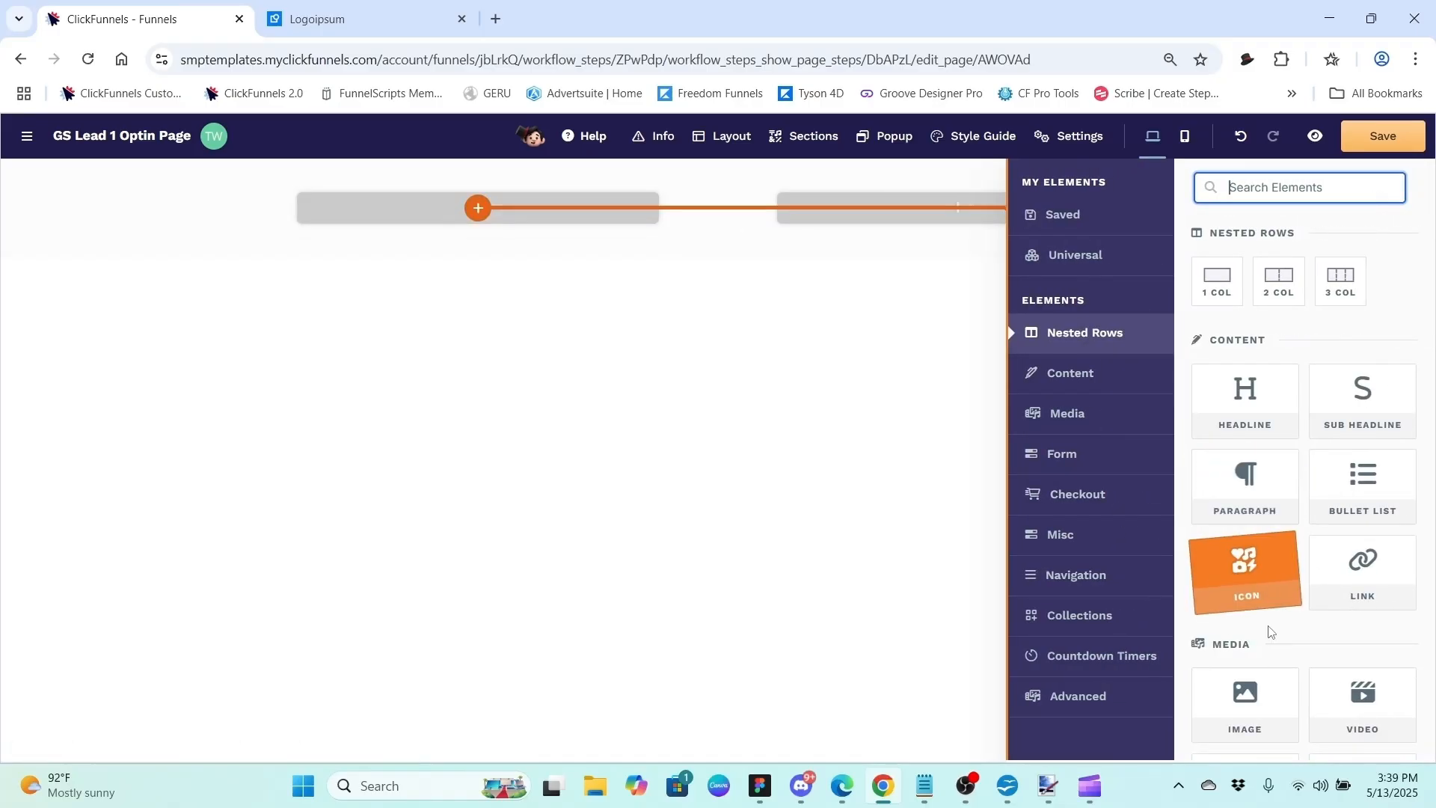
click(1256, 701)
click(778, 617)
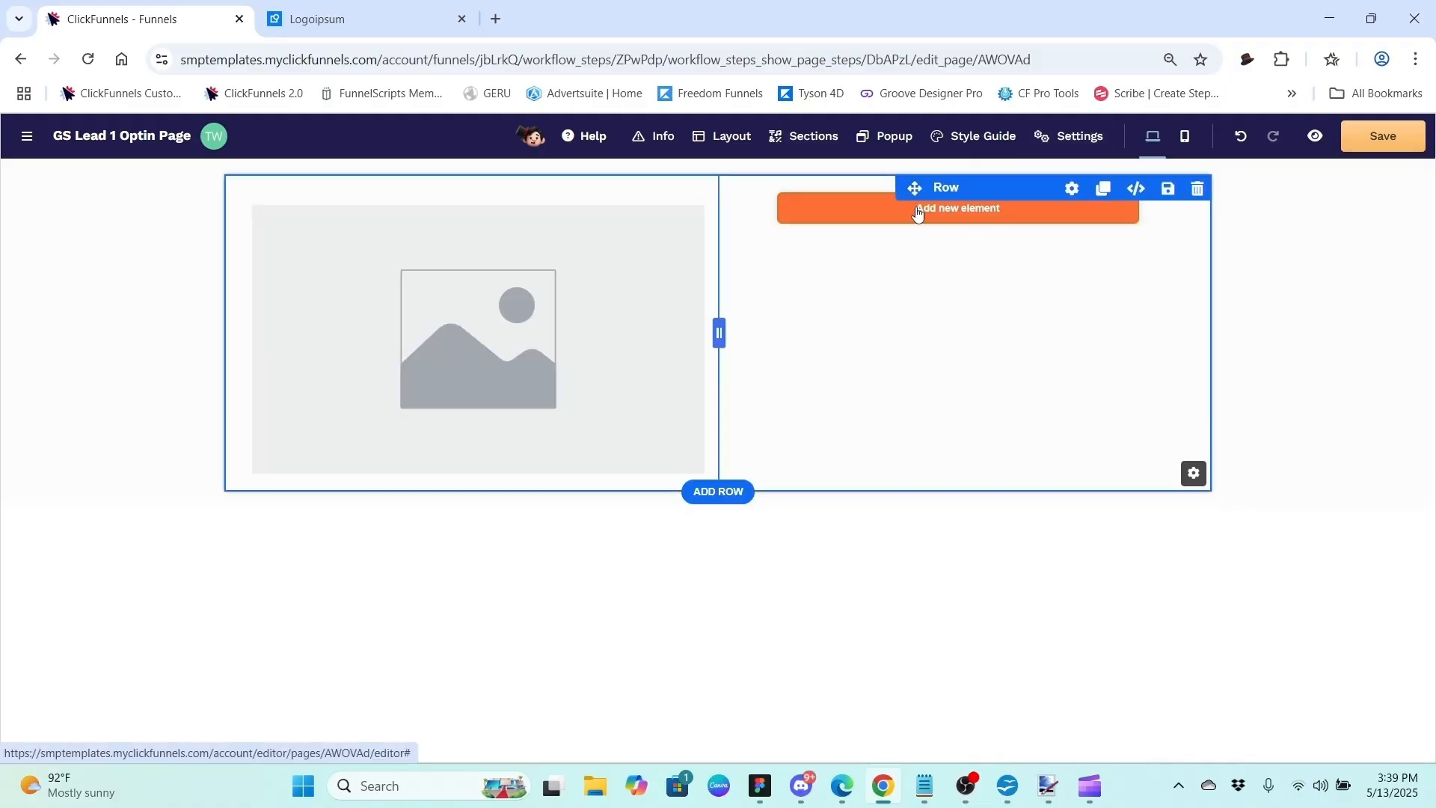
click(919, 212)
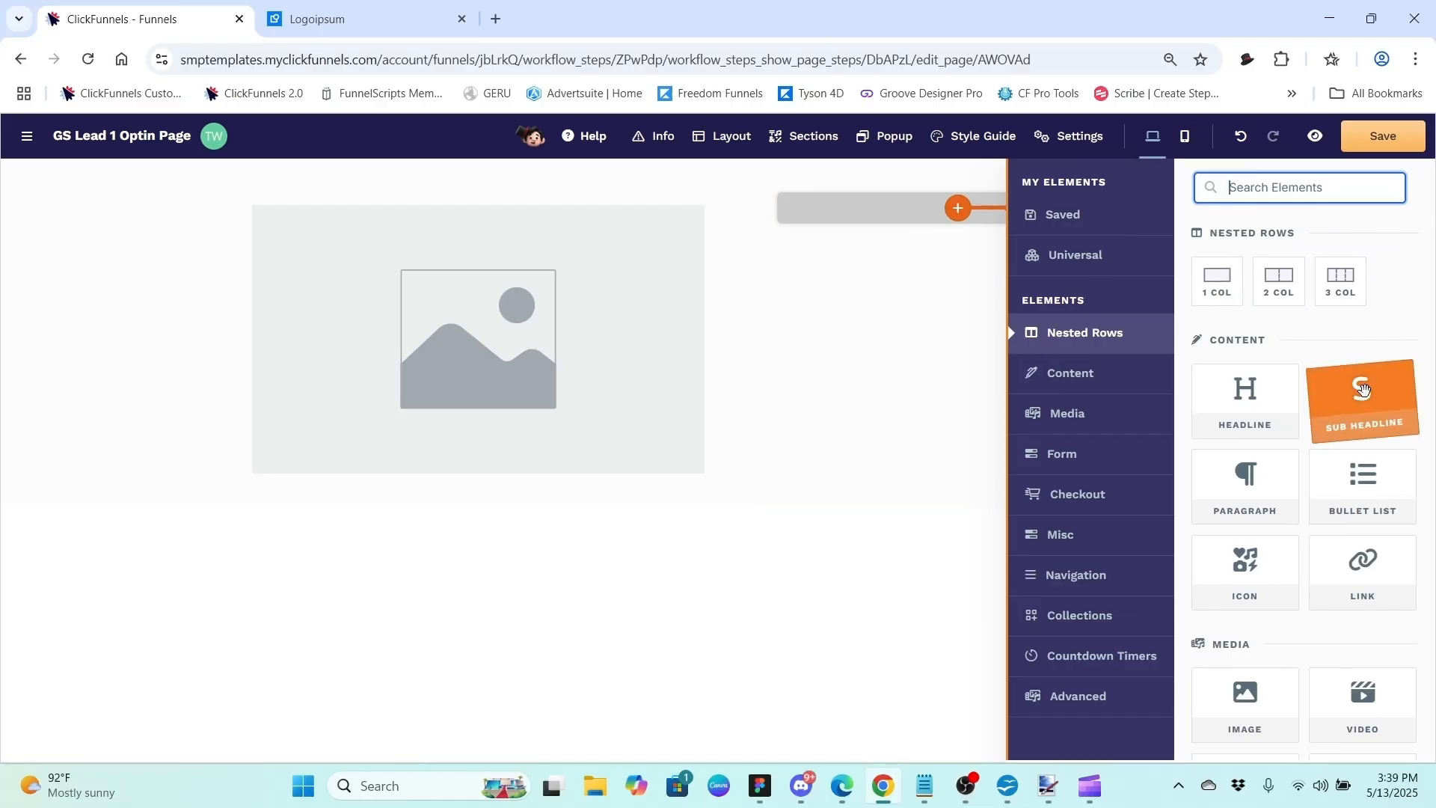
click(1362, 396)
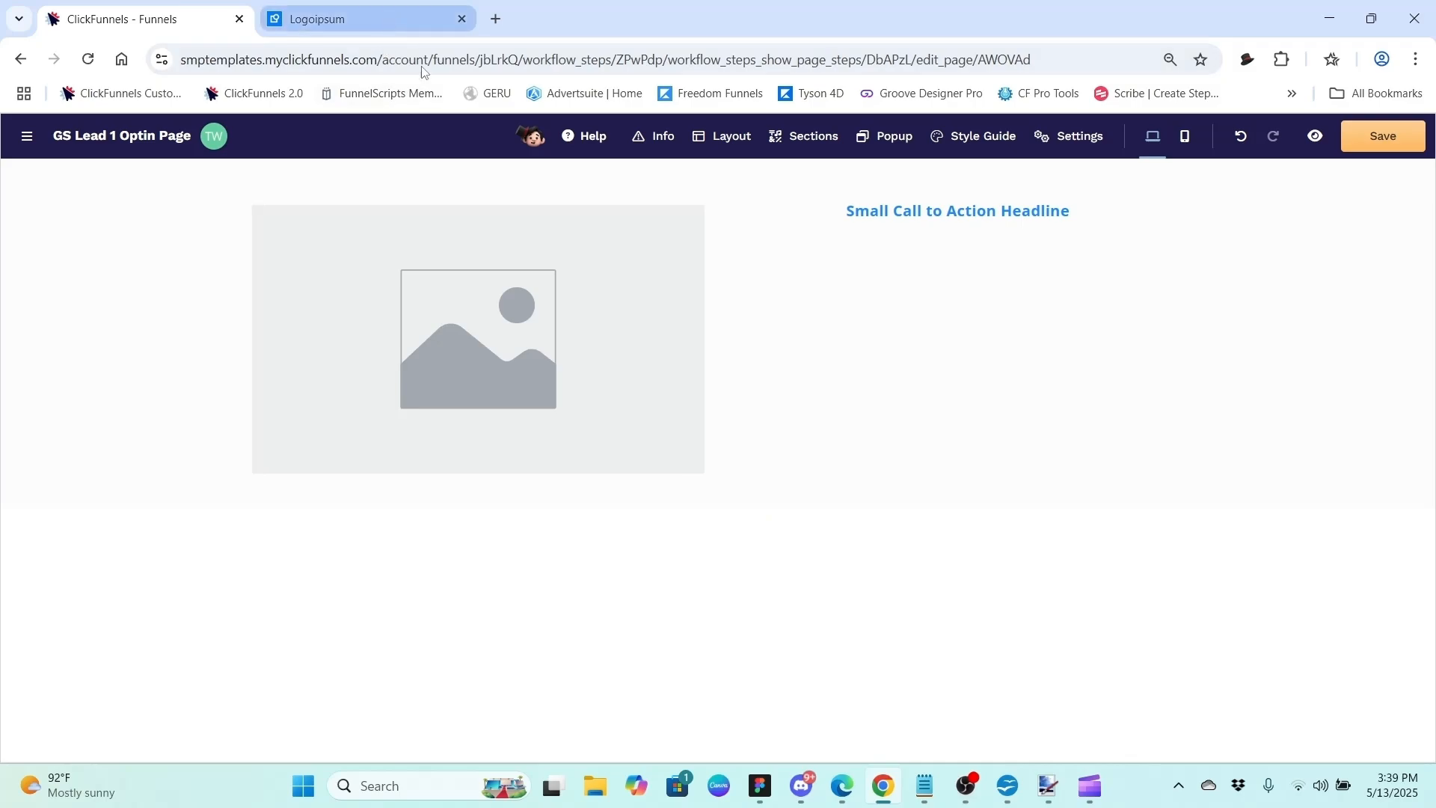
- Switch to the Logoipsum site and download the navy horizontal Logoipsum logo with the diamond emblem
click(355, 28)
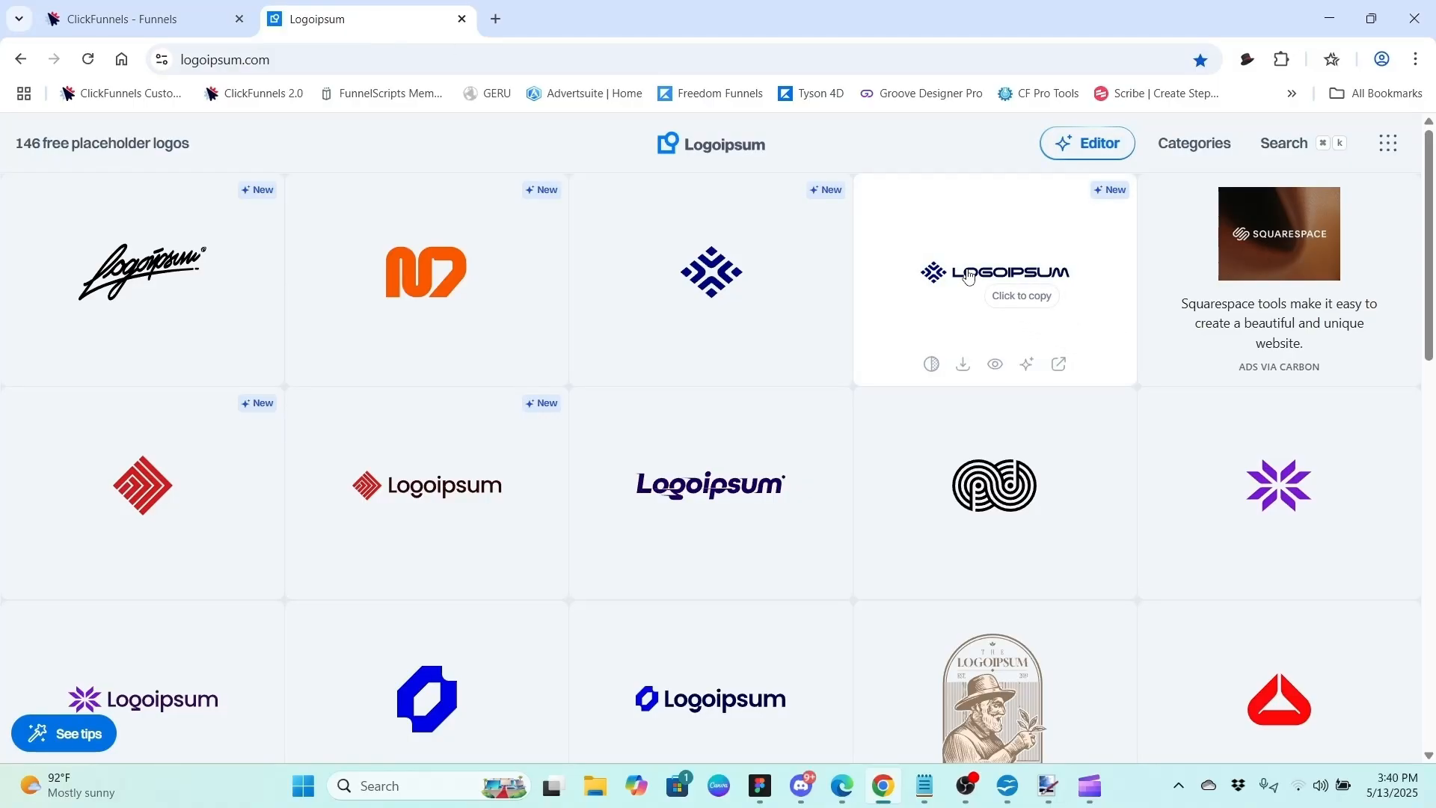
click(963, 366)
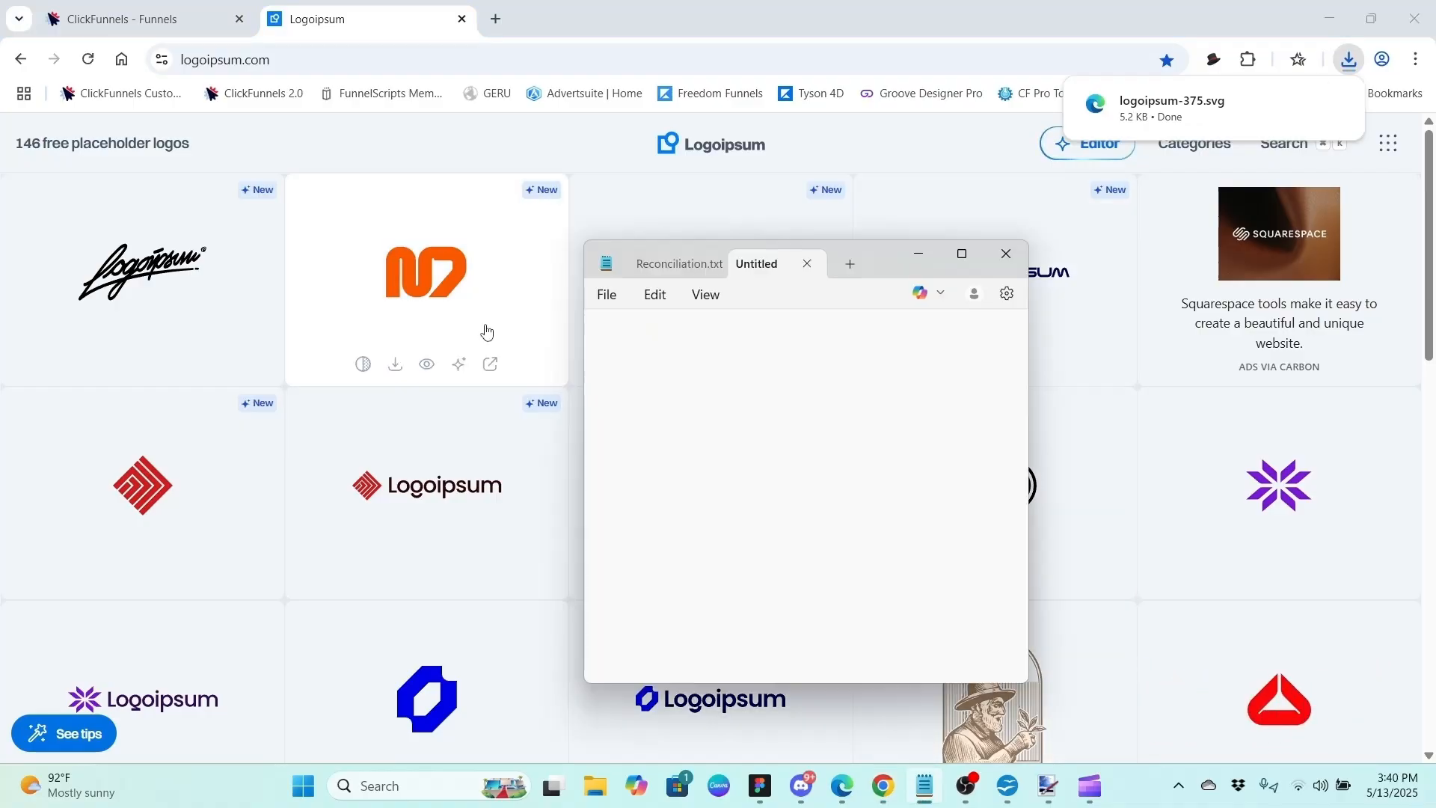
- Save the untitled Notepad note as GS Lead 1 and minimize Notepad
click(607, 294)
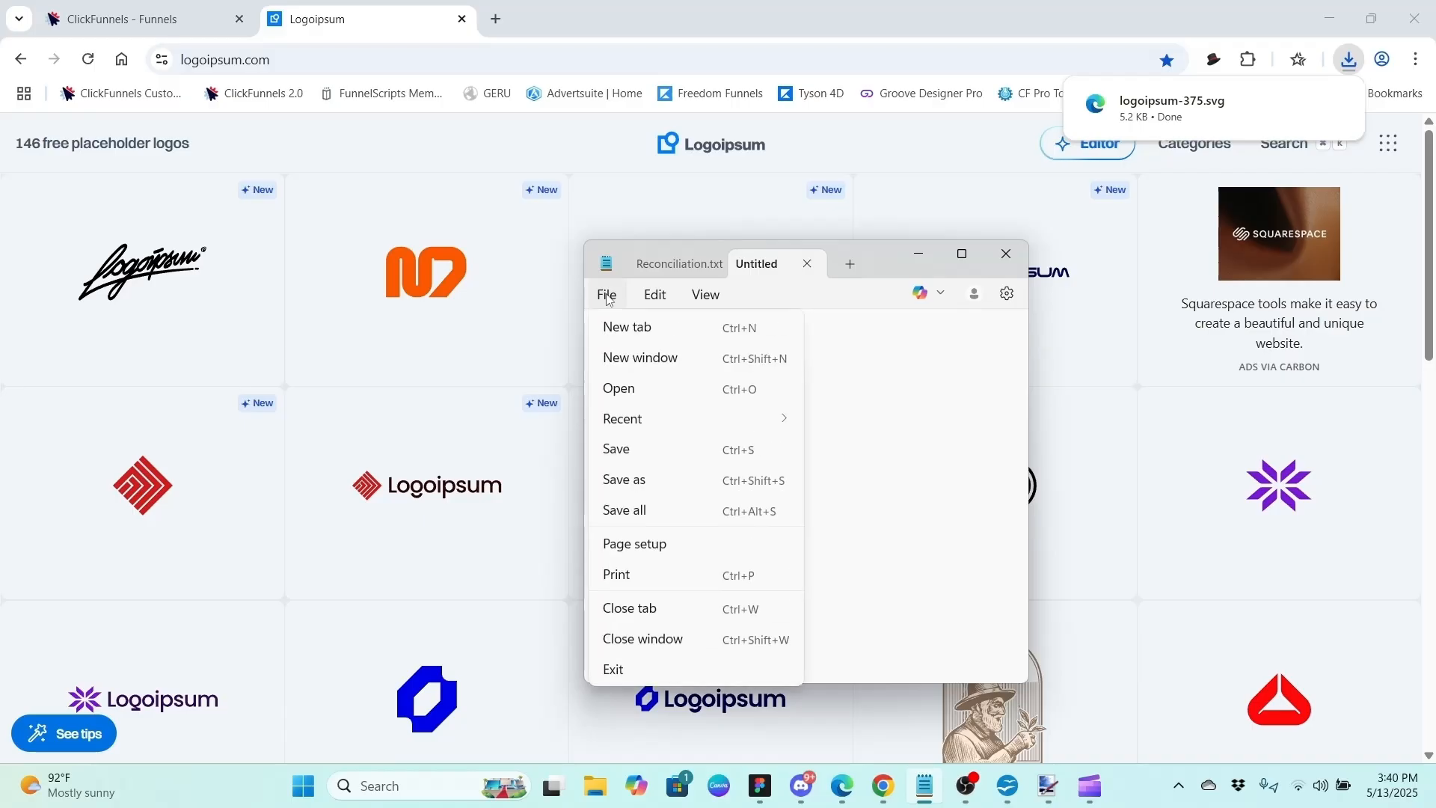
click(624, 482)
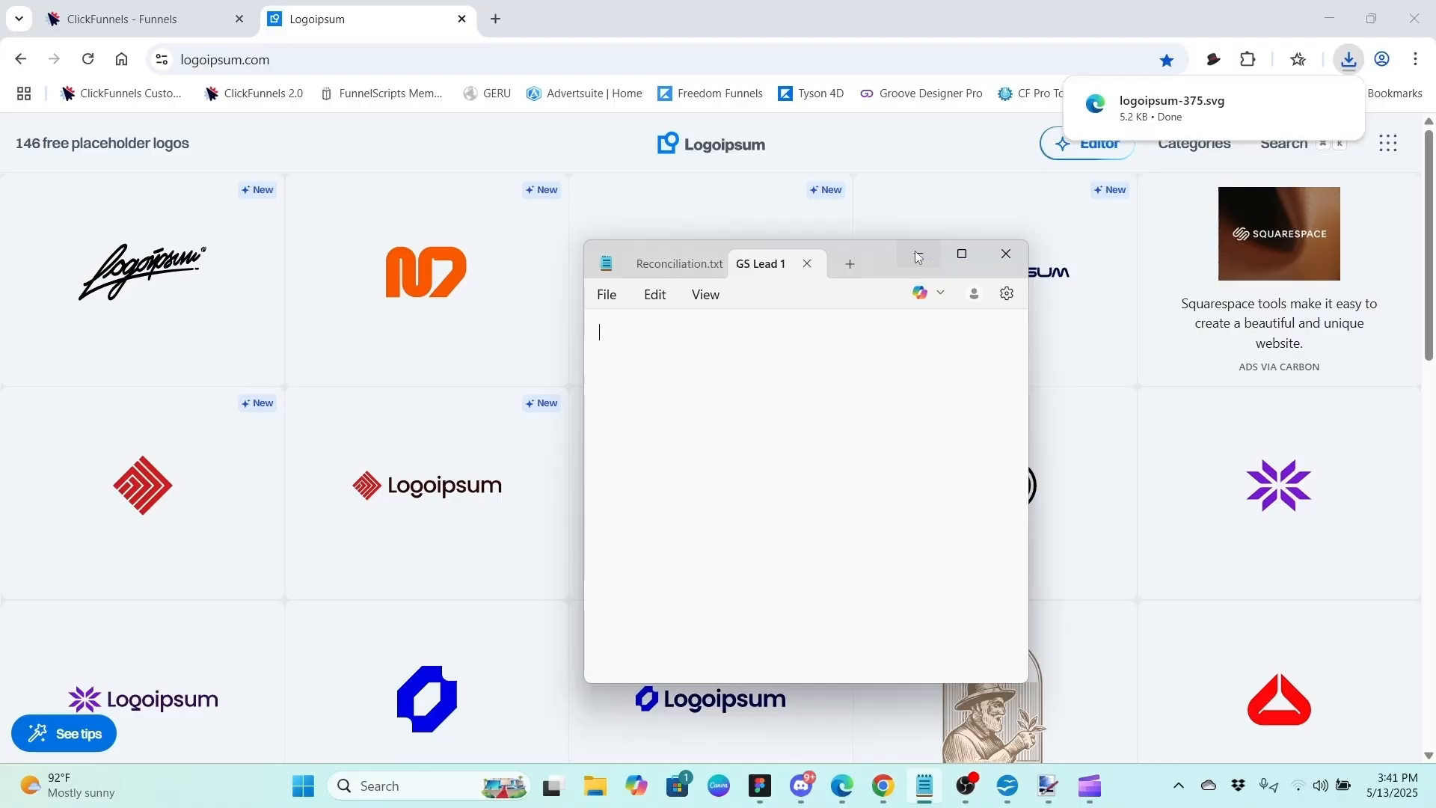
click(916, 255)
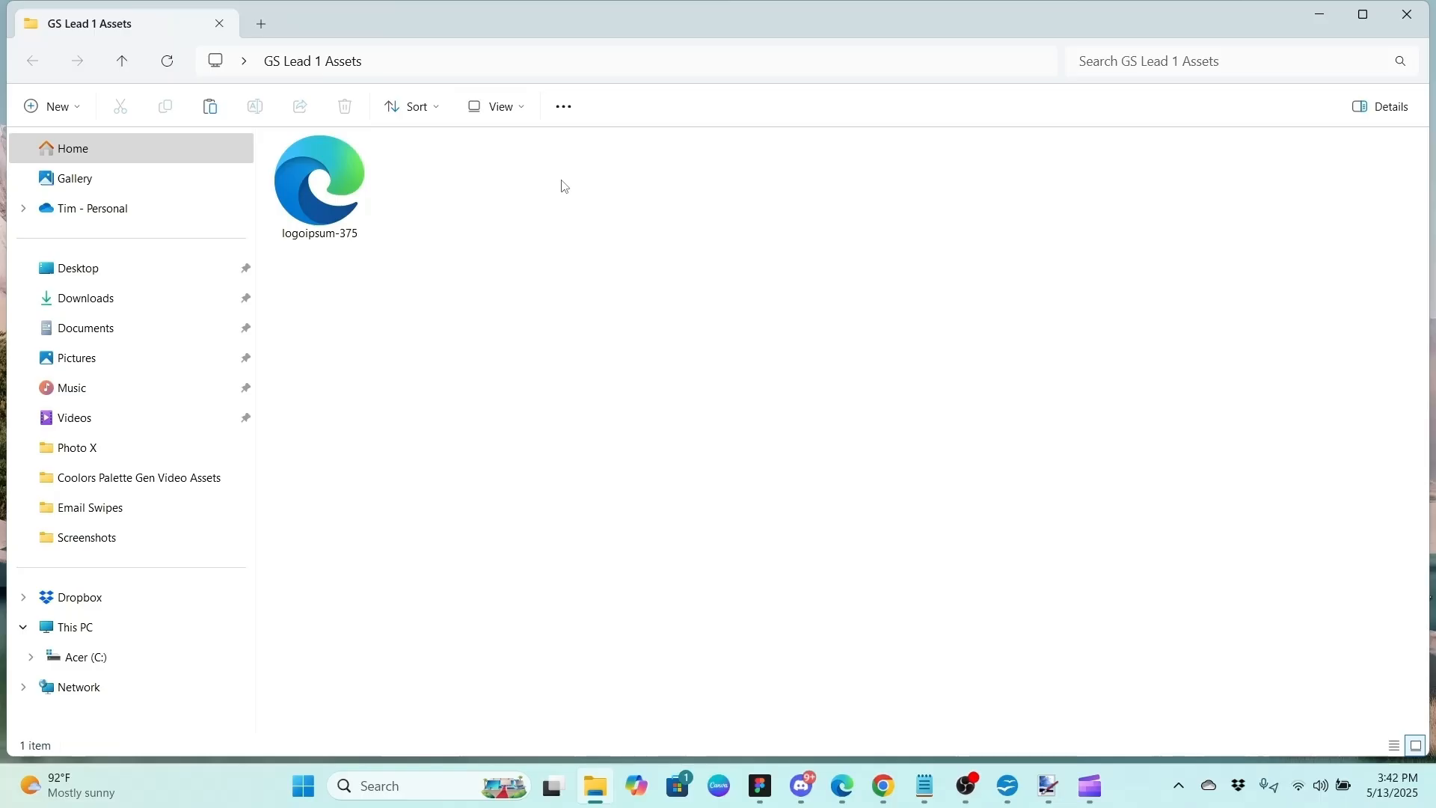
- Check the logoipsum-375 file in the GS Lead 1 Assets folder and close the folder
mouse_move(345, 165)
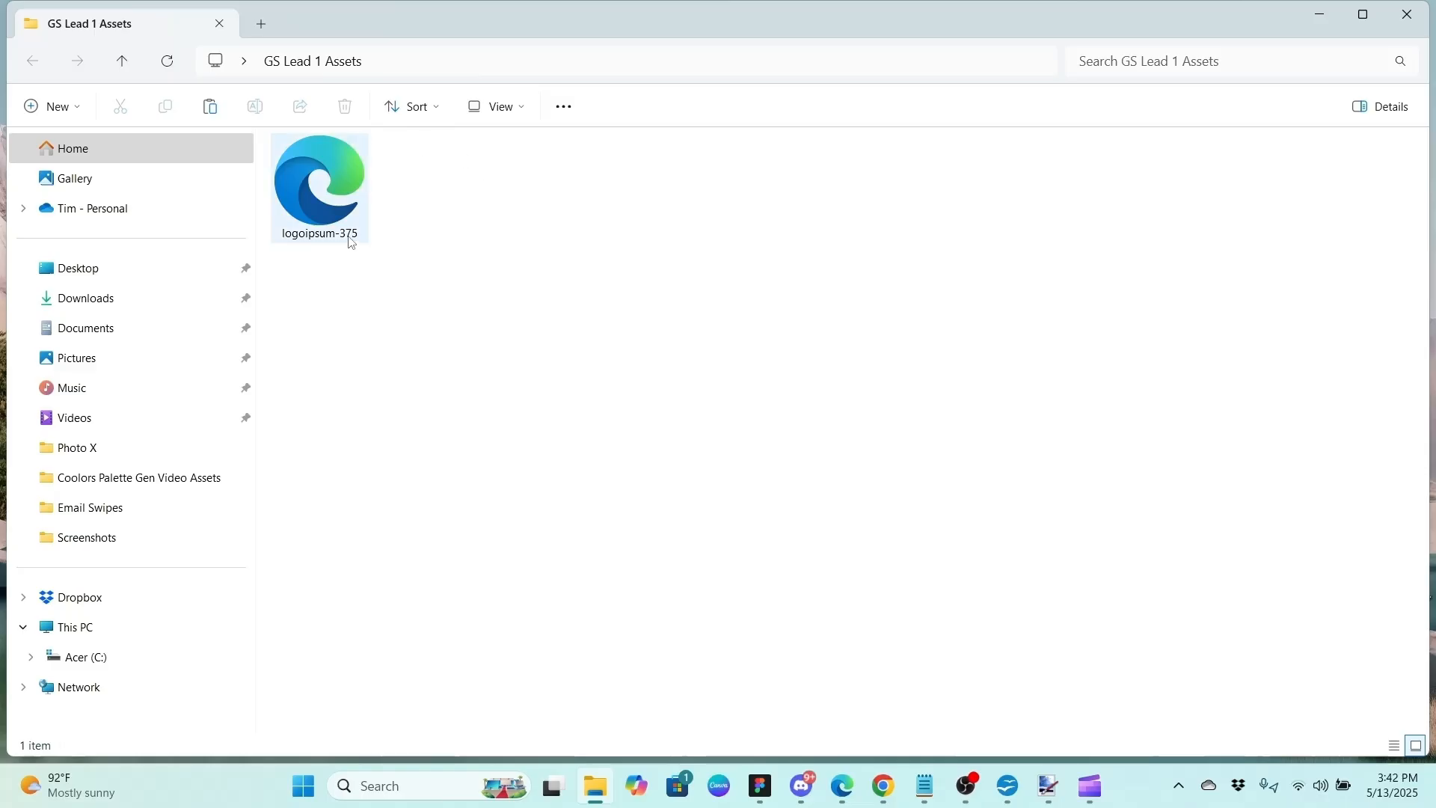
mouse_move(297, 241)
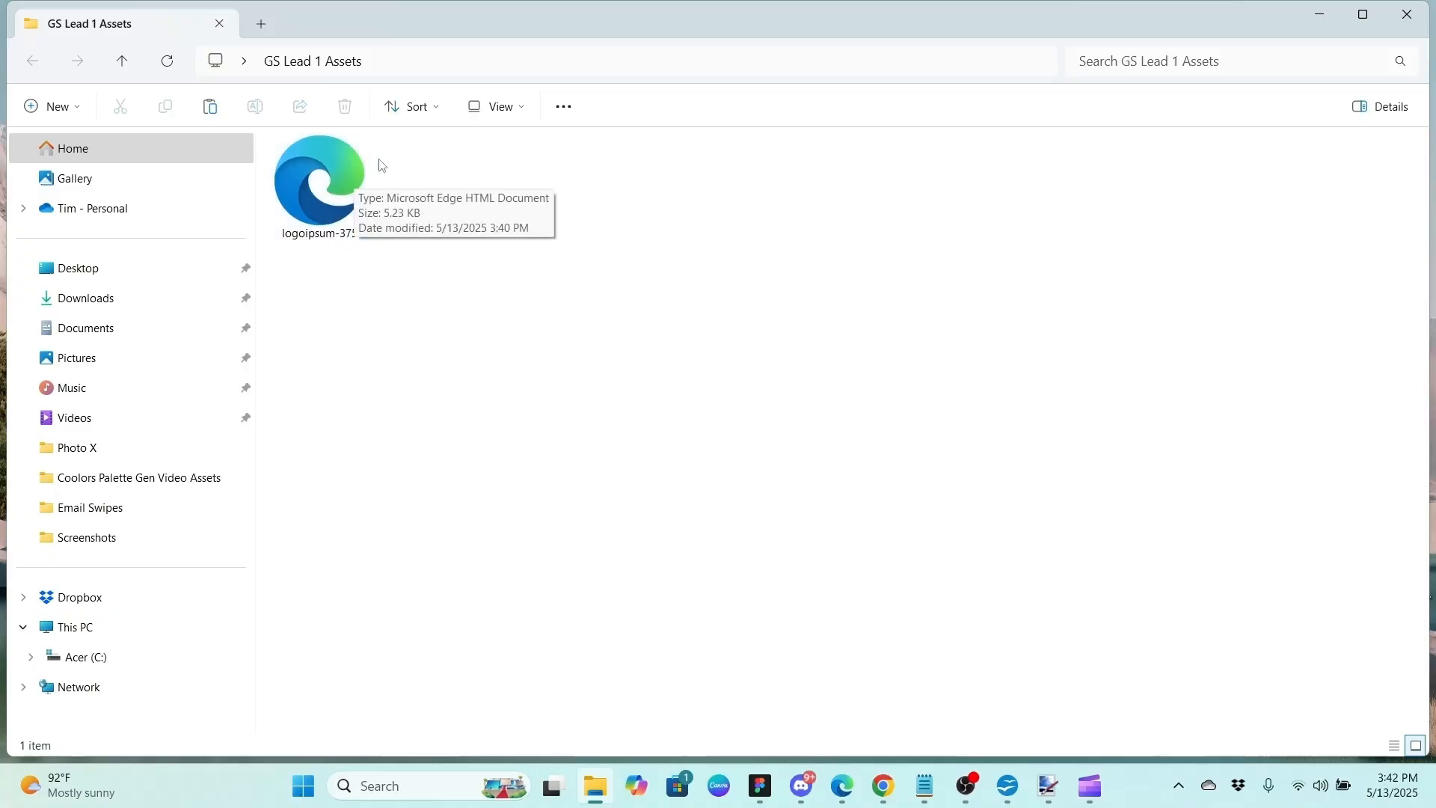
click(1402, 20)
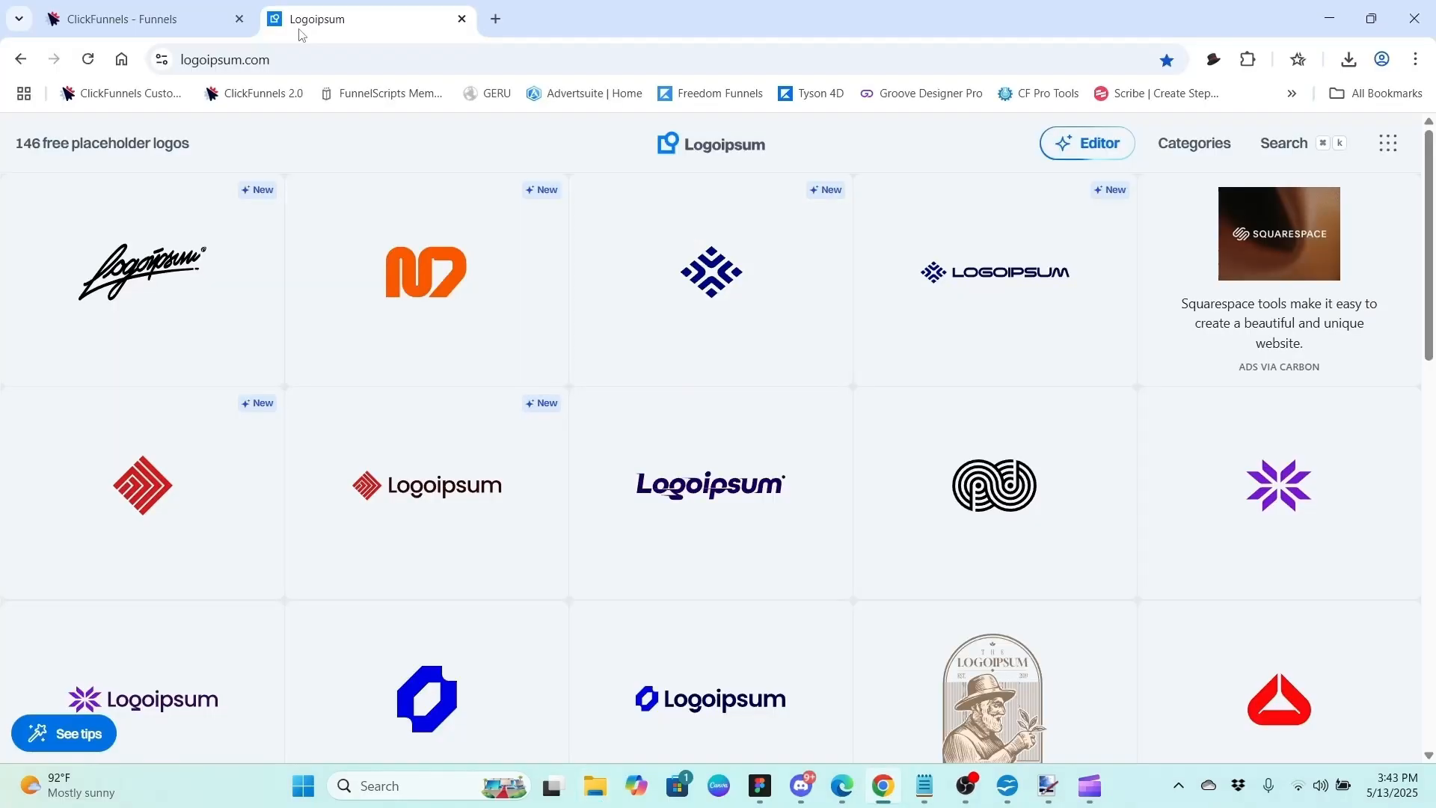
- Return to the ClickFunnels editor and create an image gallery folder named GS Lead 1 from the placeholder image's settings
click(193, 30)
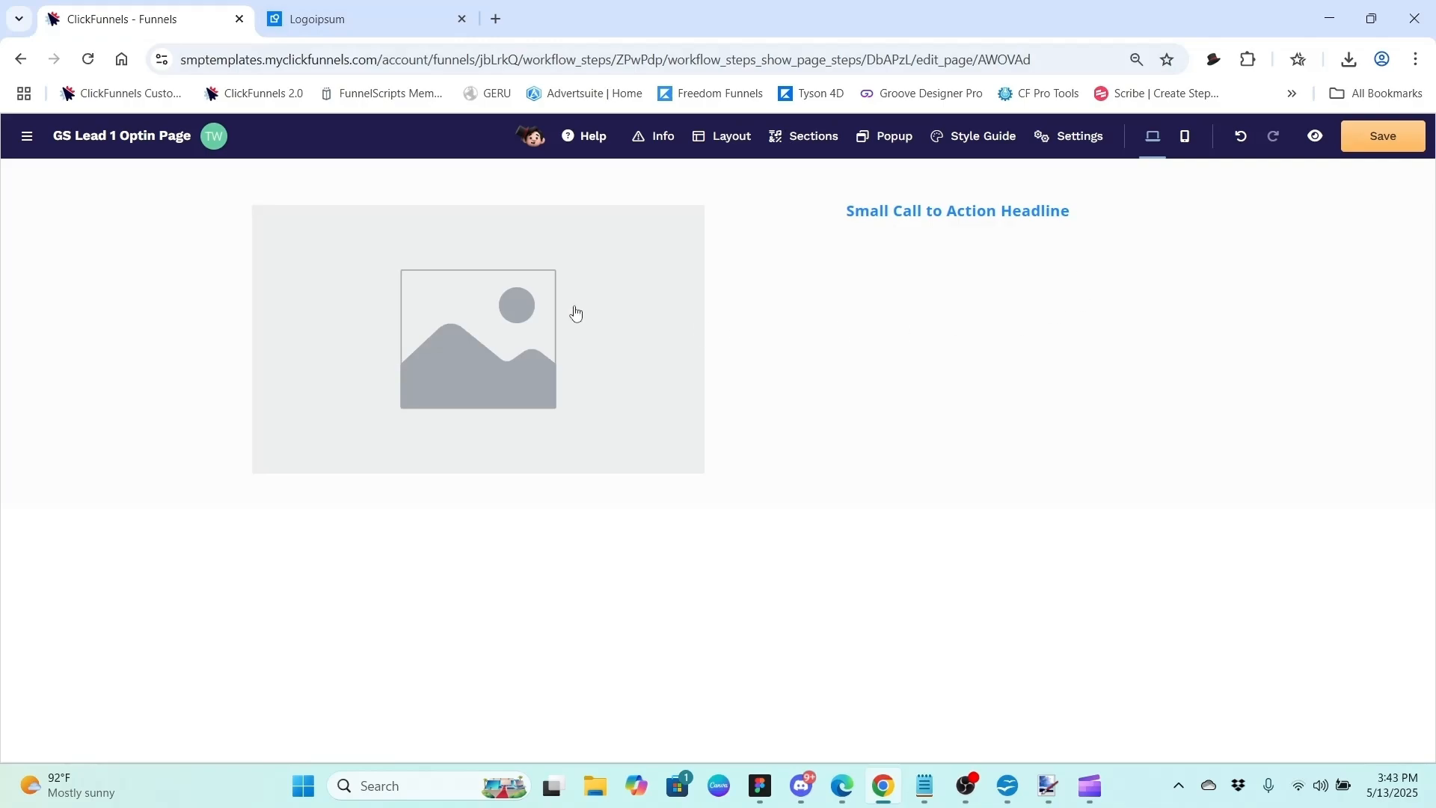
click(457, 298)
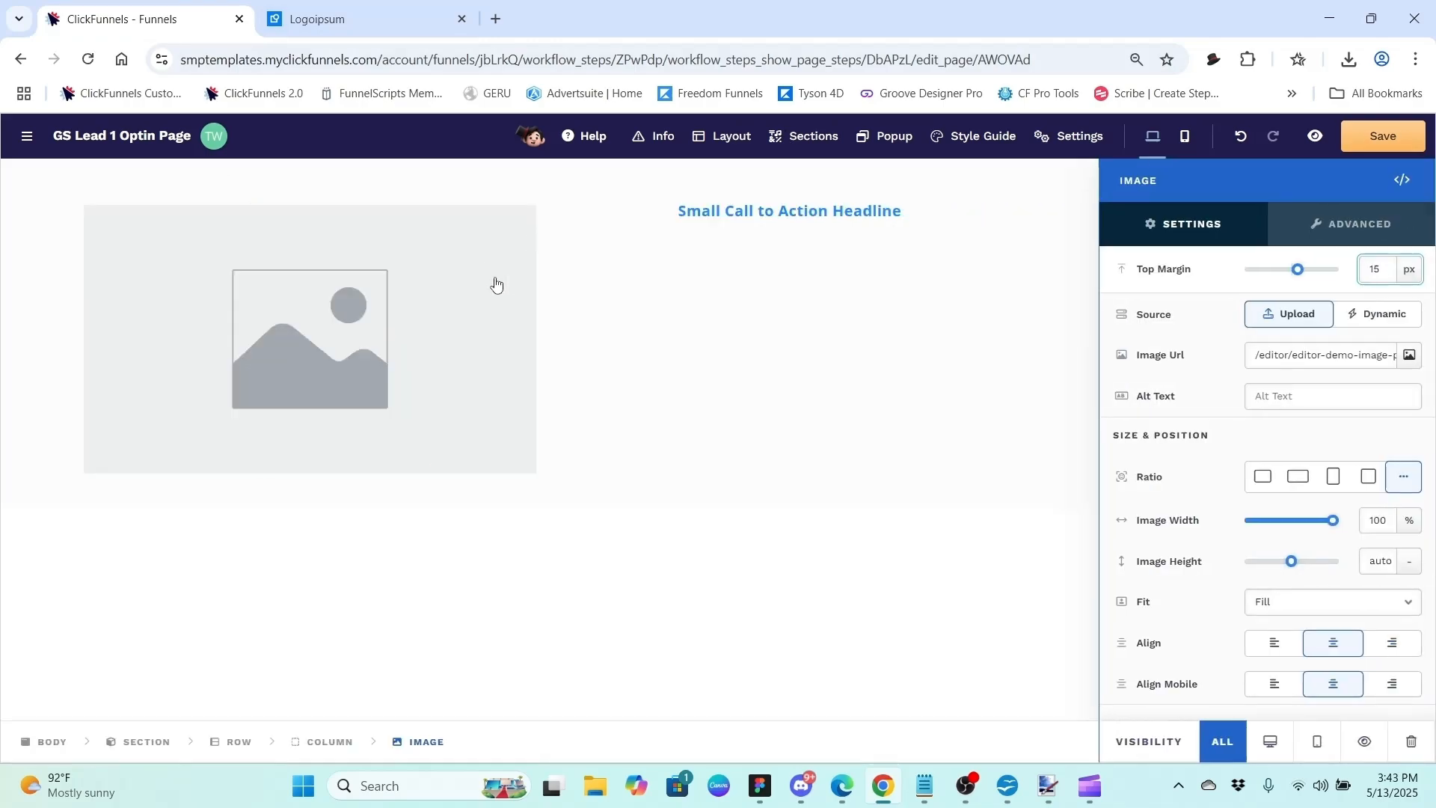
click(1408, 354)
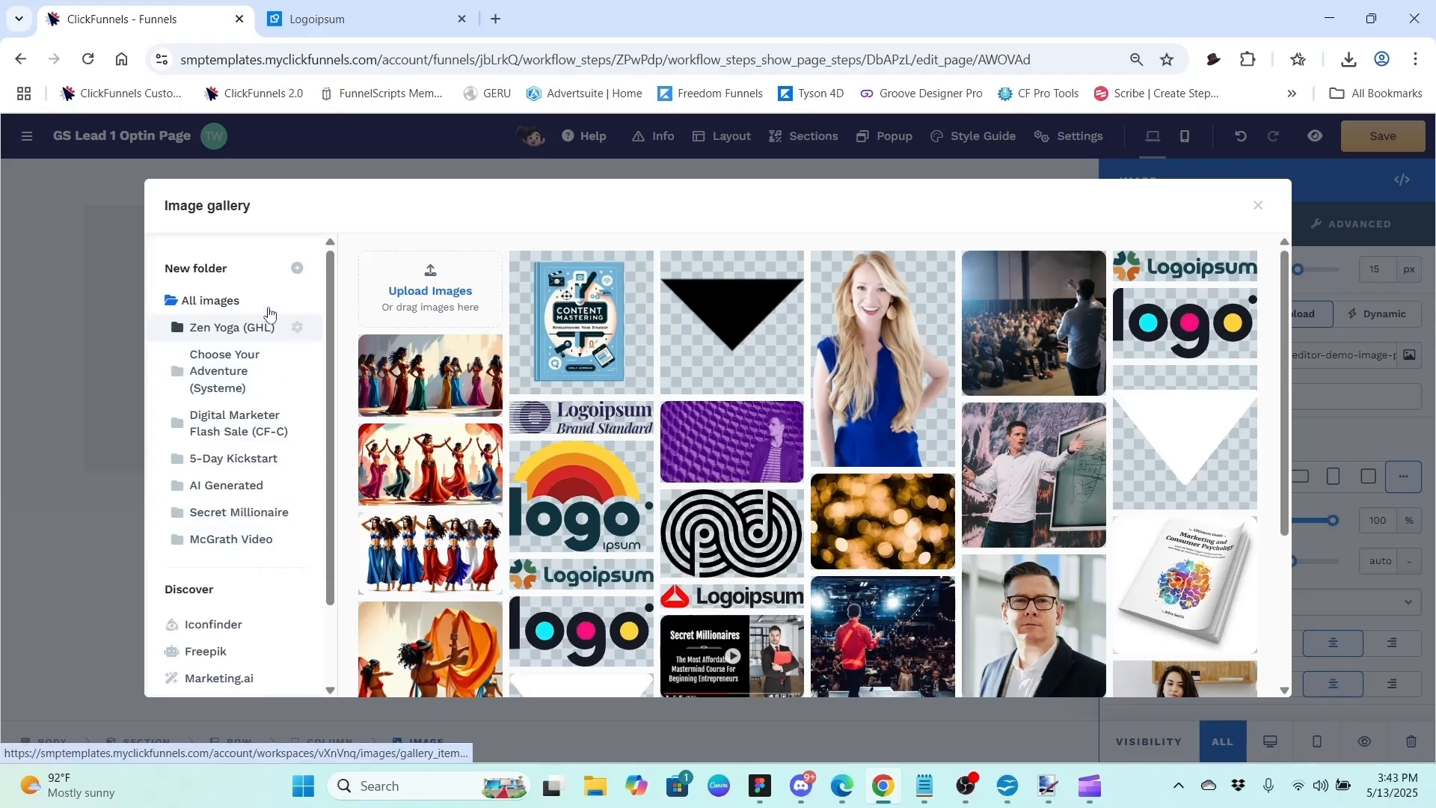
click(297, 267)
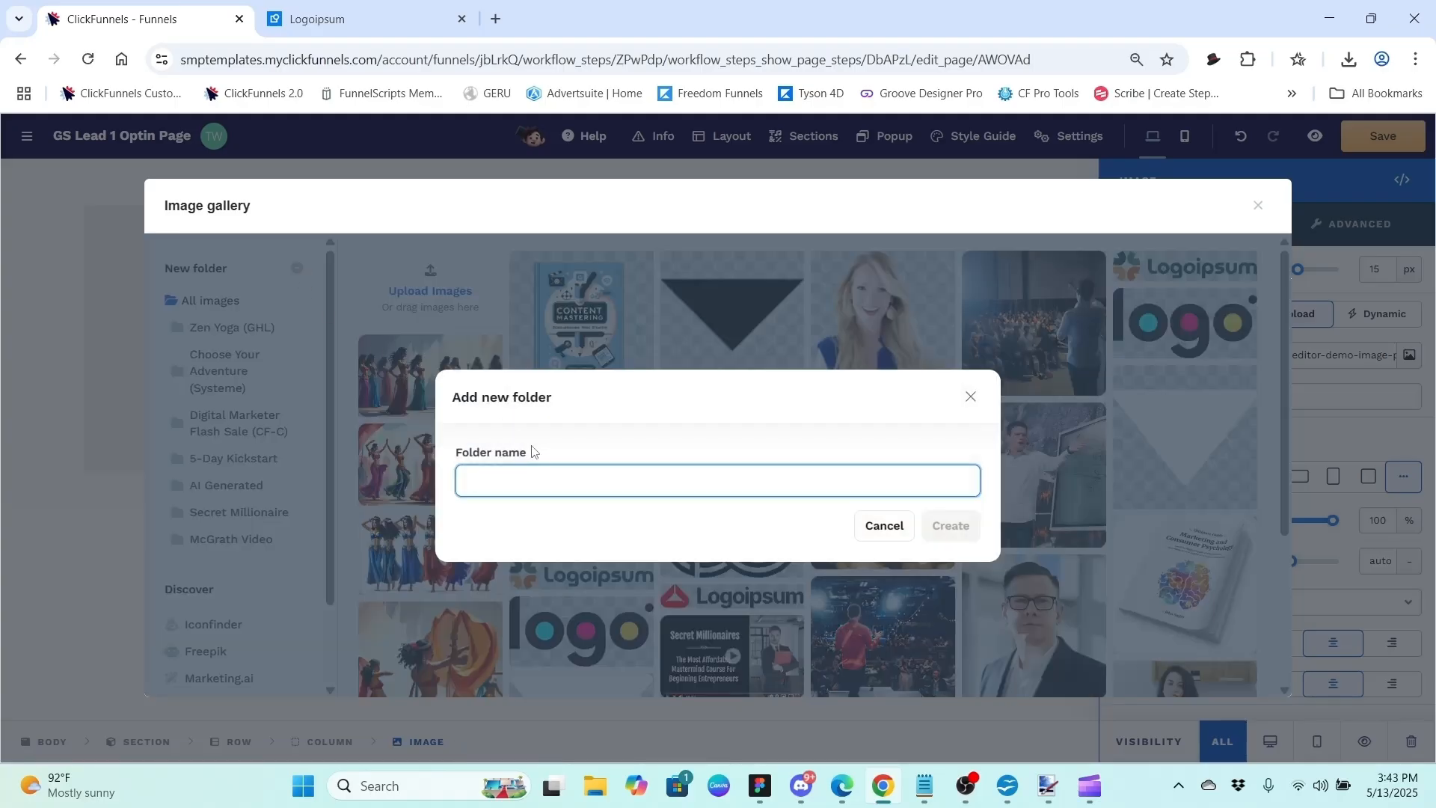
text(GS Lead 1)
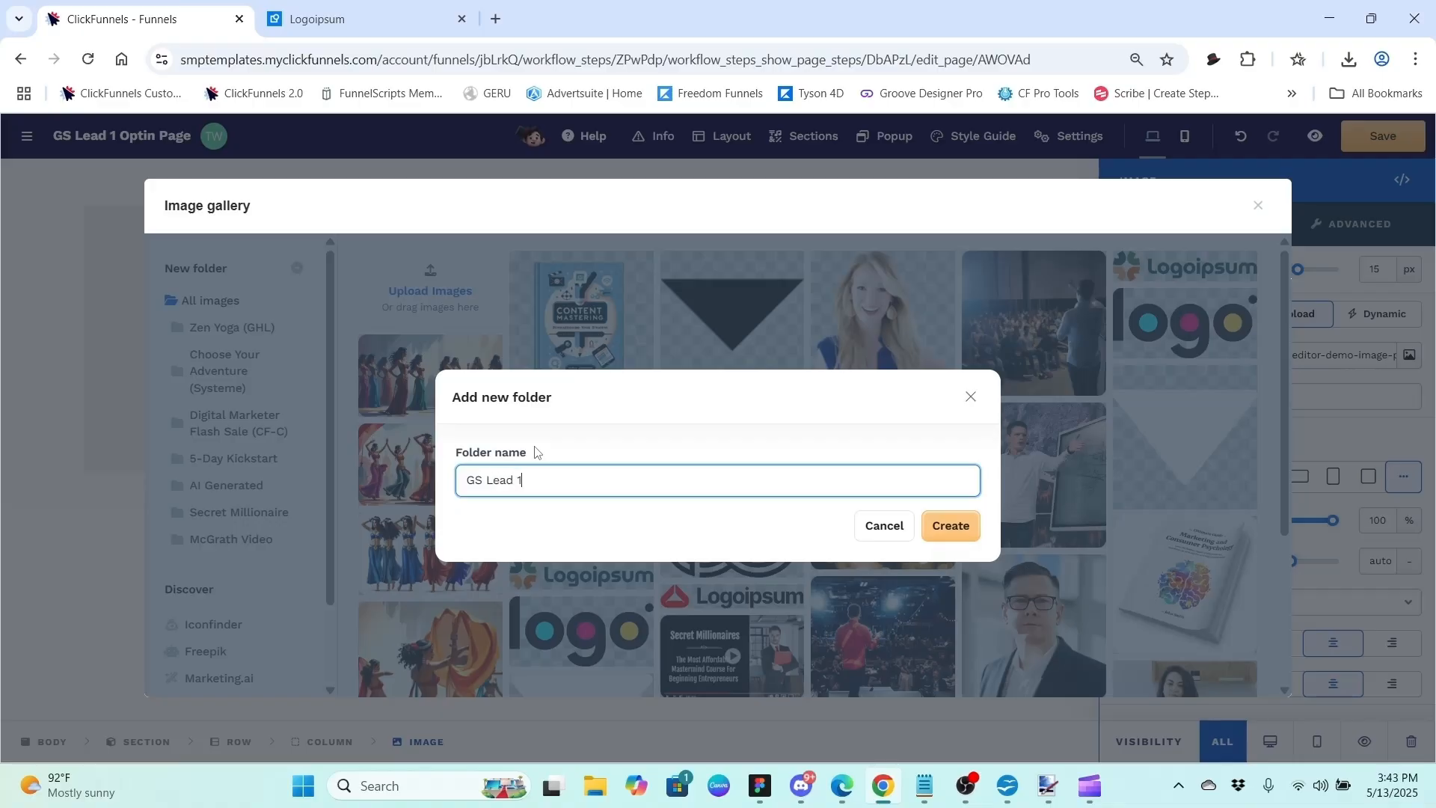
click(965, 528)
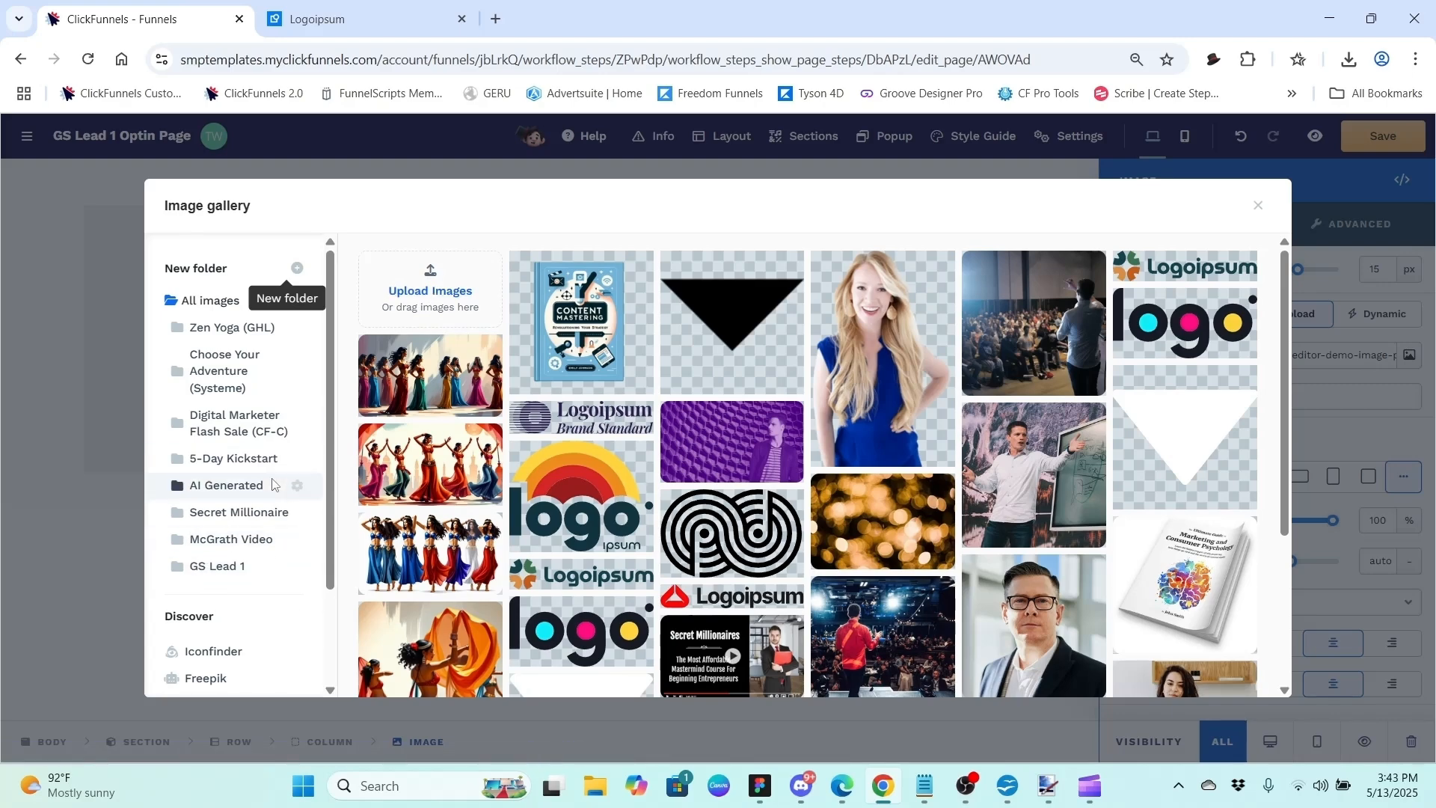
- Upload logoipsum-375 to the GS Lead 1 gallery folder and use it as the header image
click(219, 566)
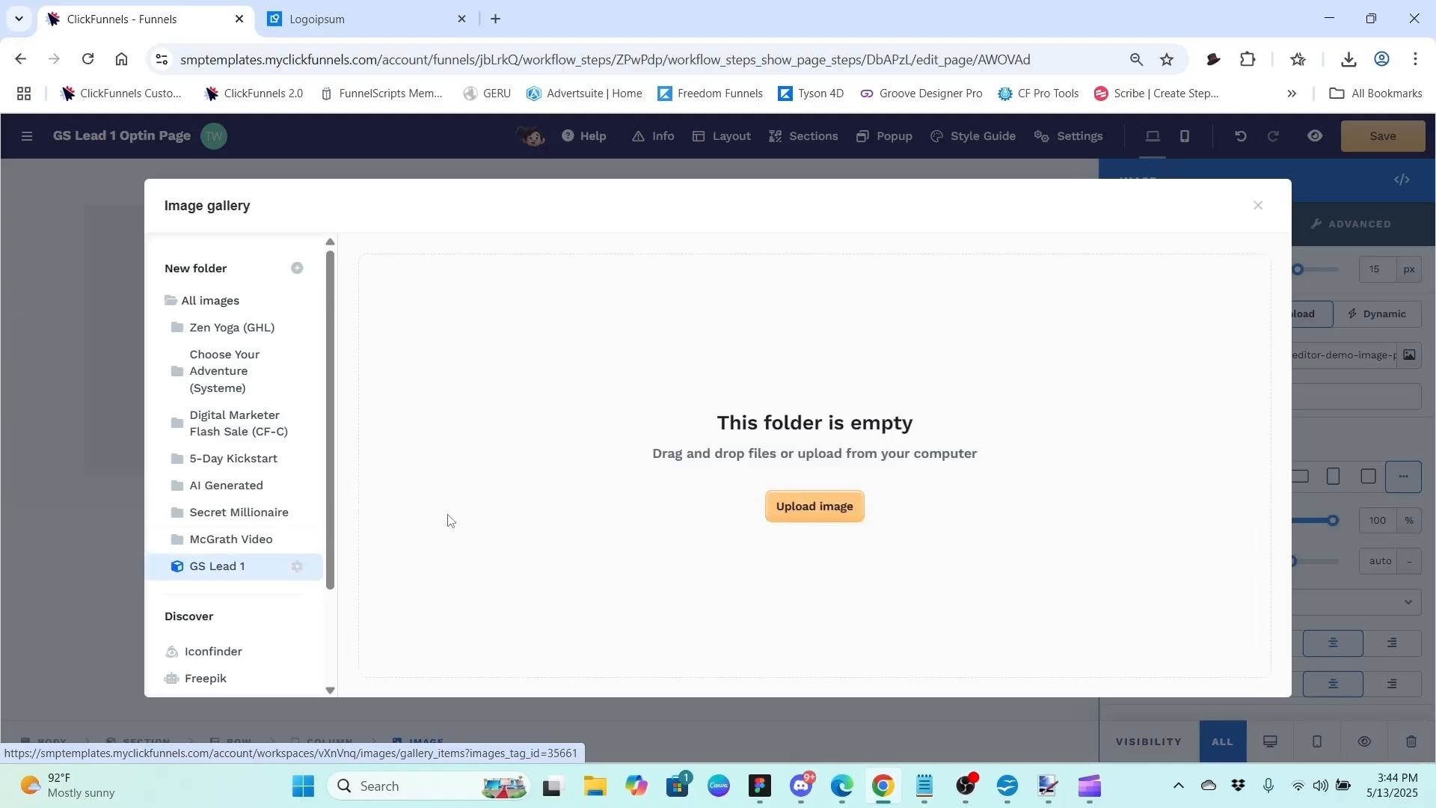
click(808, 520)
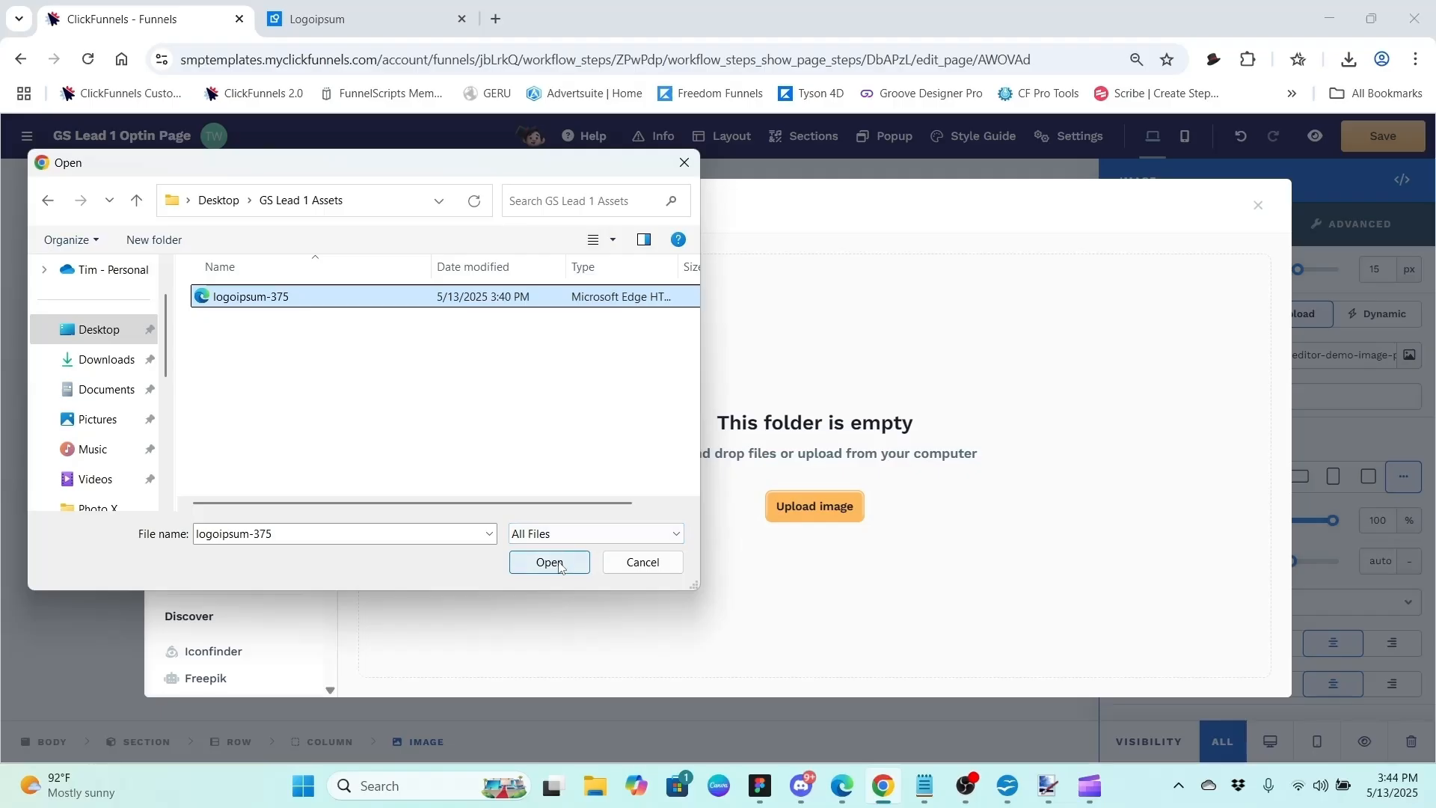
click(559, 565)
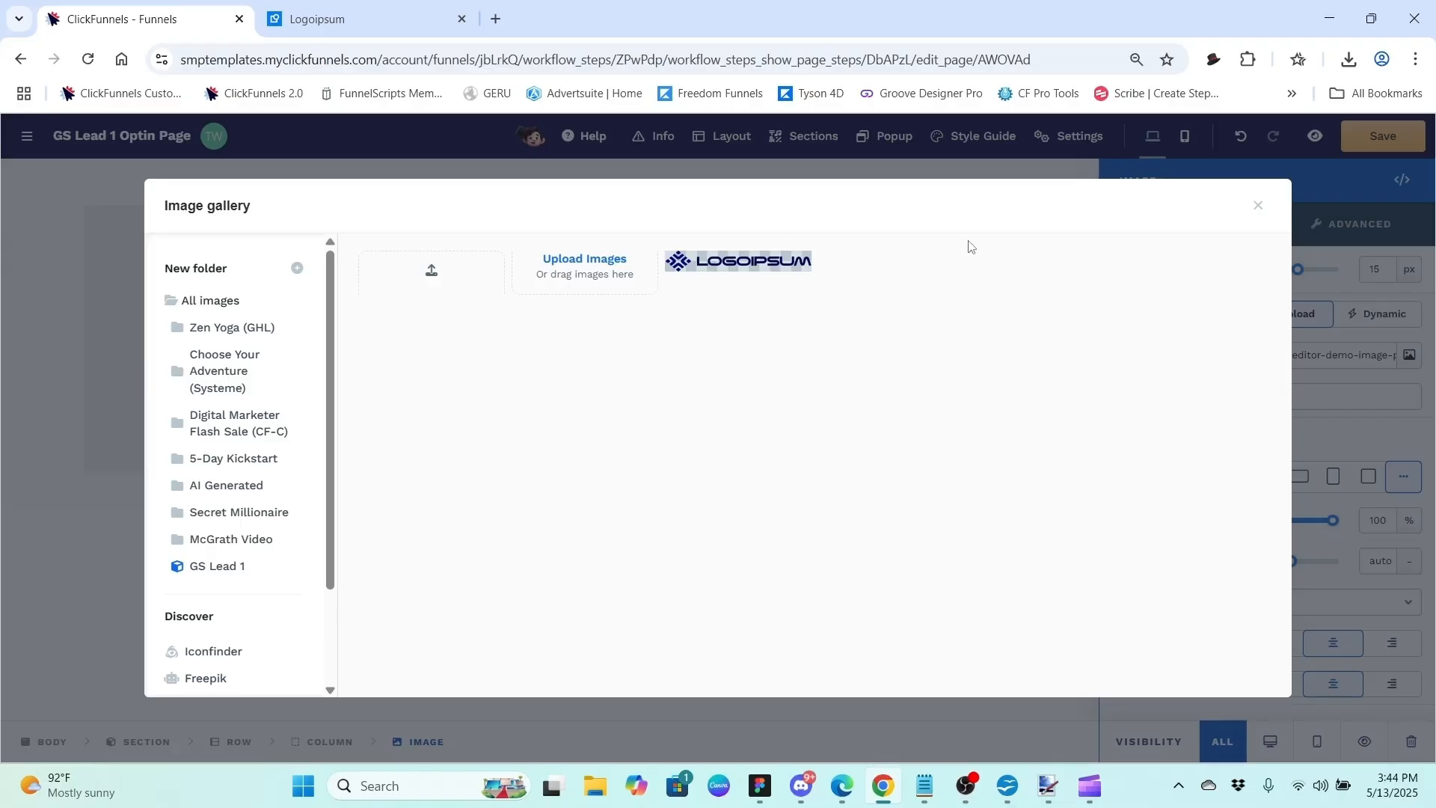
click(729, 262)
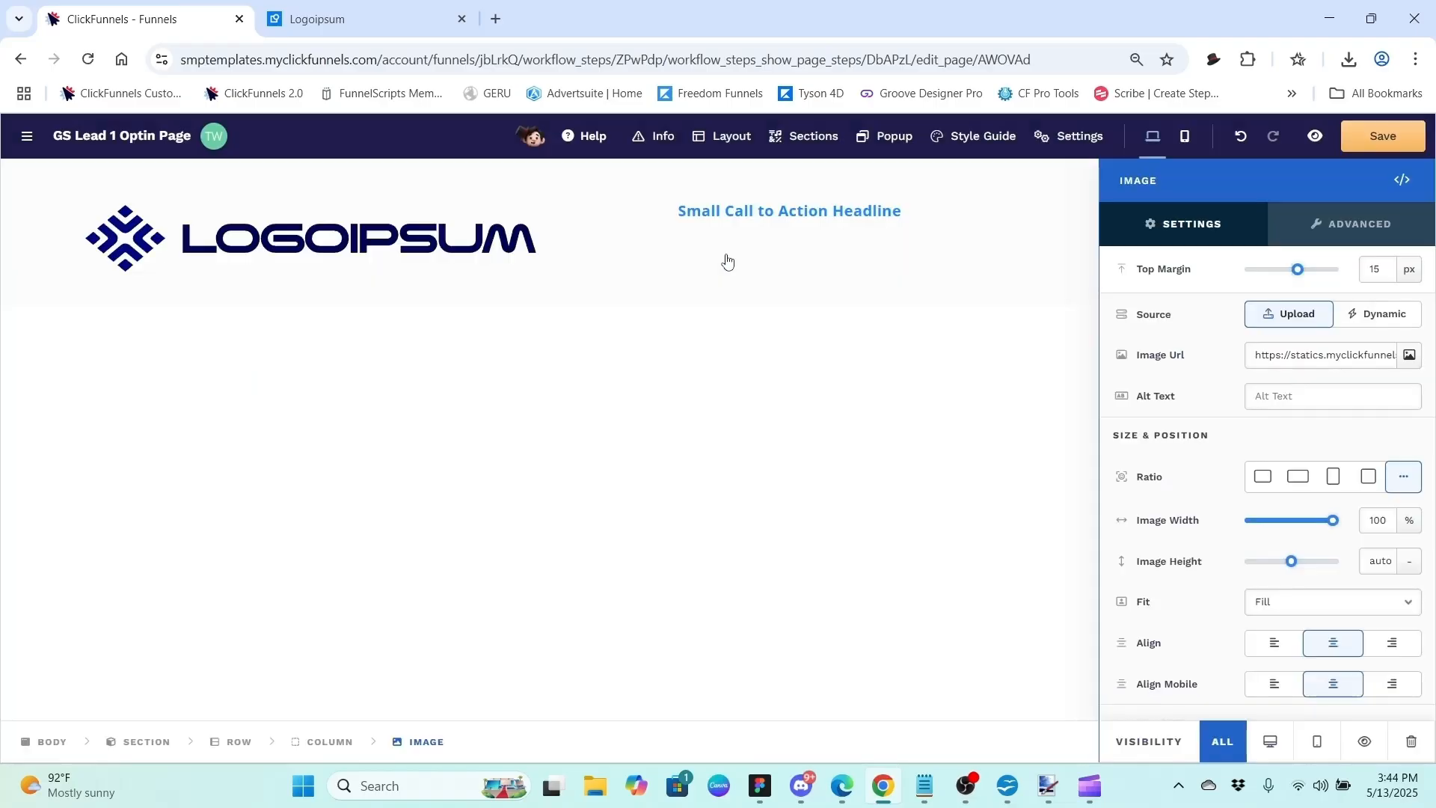
- Set the logo's image width to 200 px
click(1411, 521)
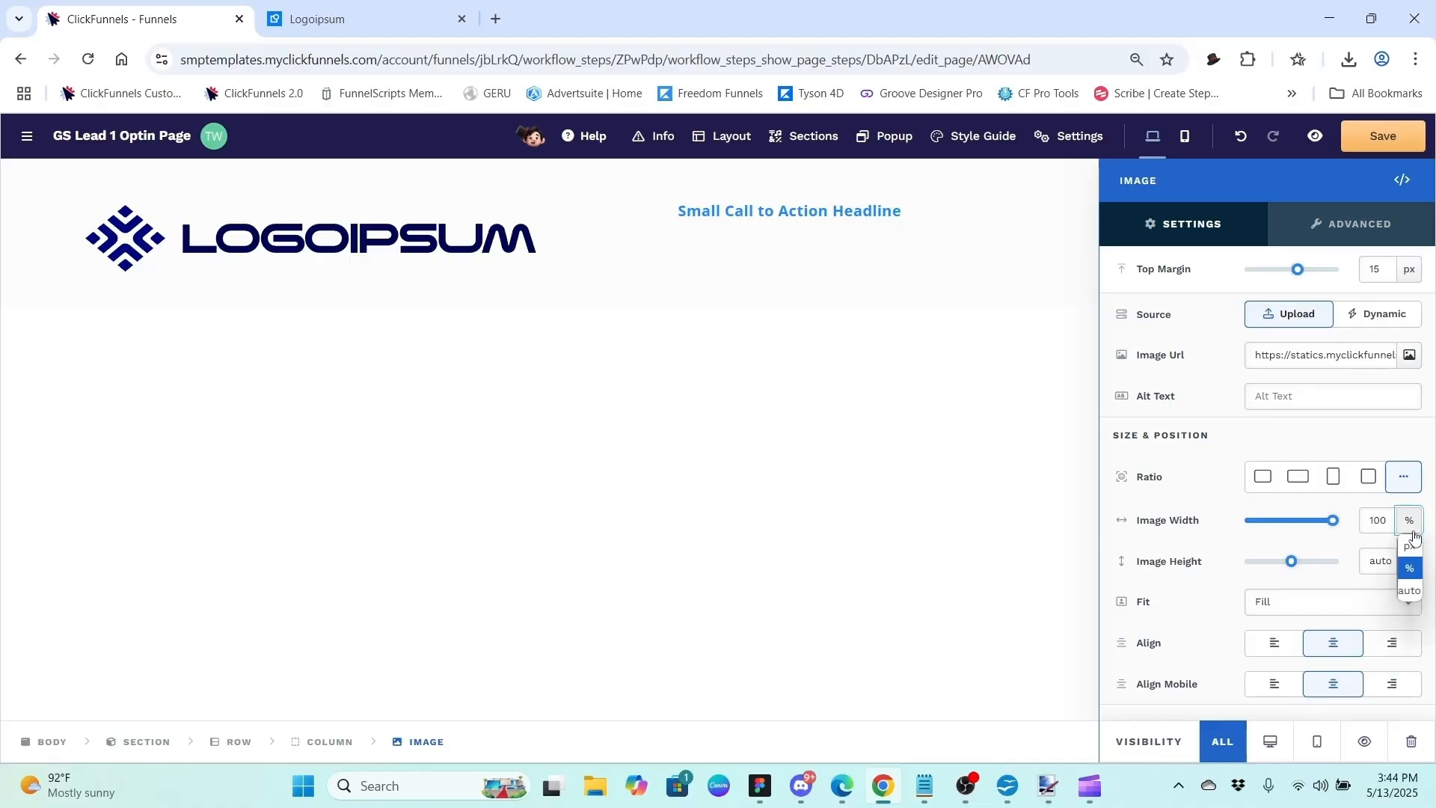
click(1413, 546)
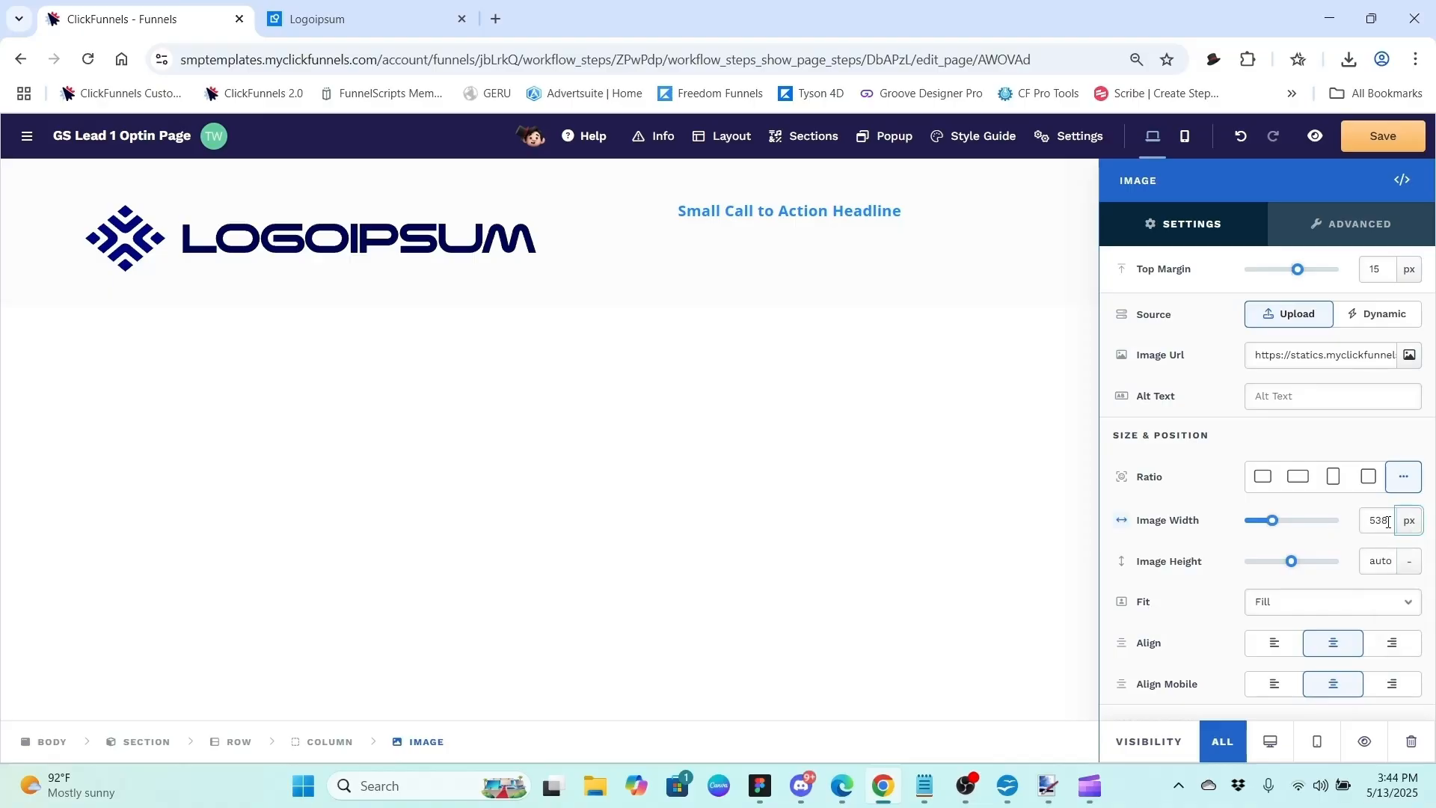
click(1386, 519)
key(BackSpace)
key(BackSpace)
text(200)
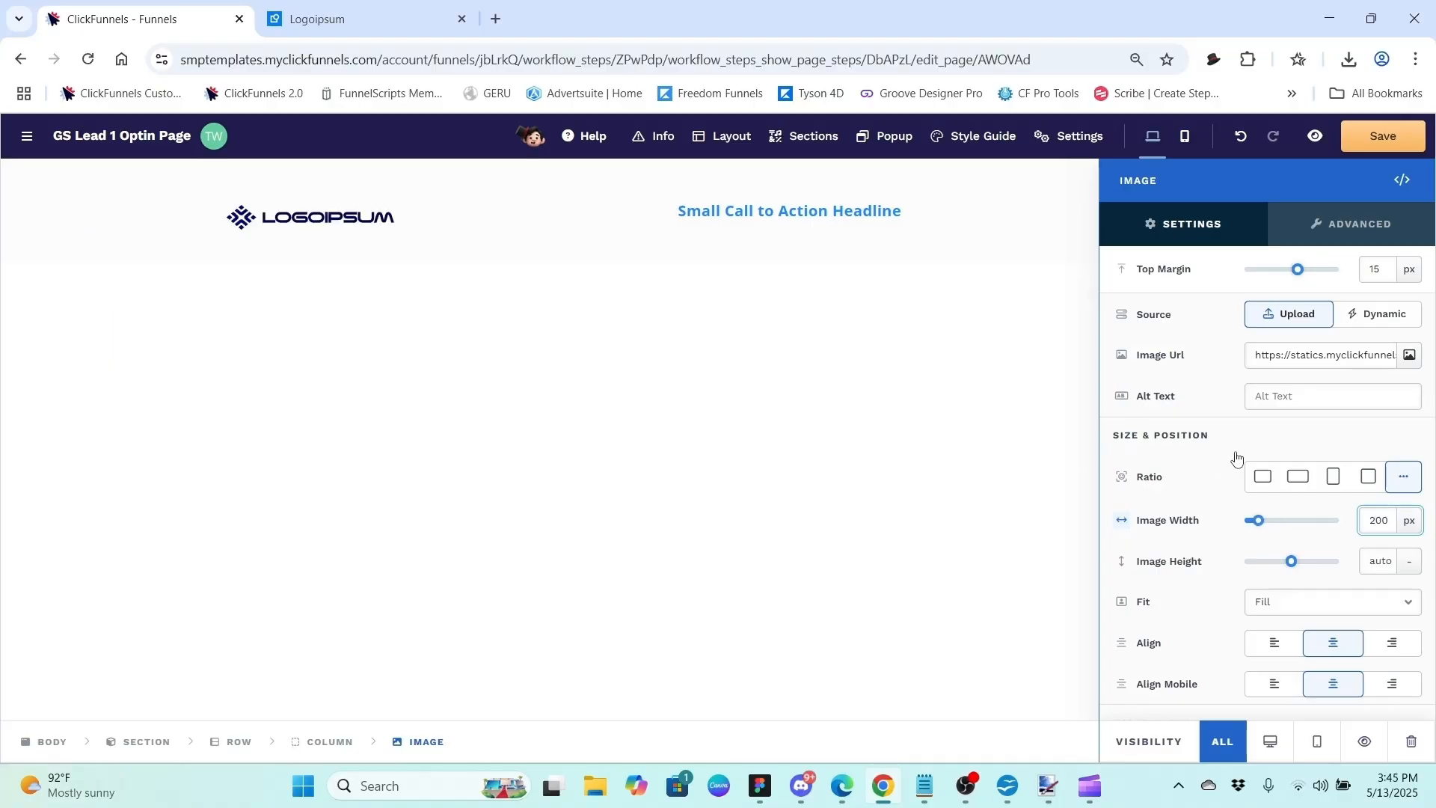
- Align the logo image to the left of its column and close its settings
scroll(1199, 476, down, 1)
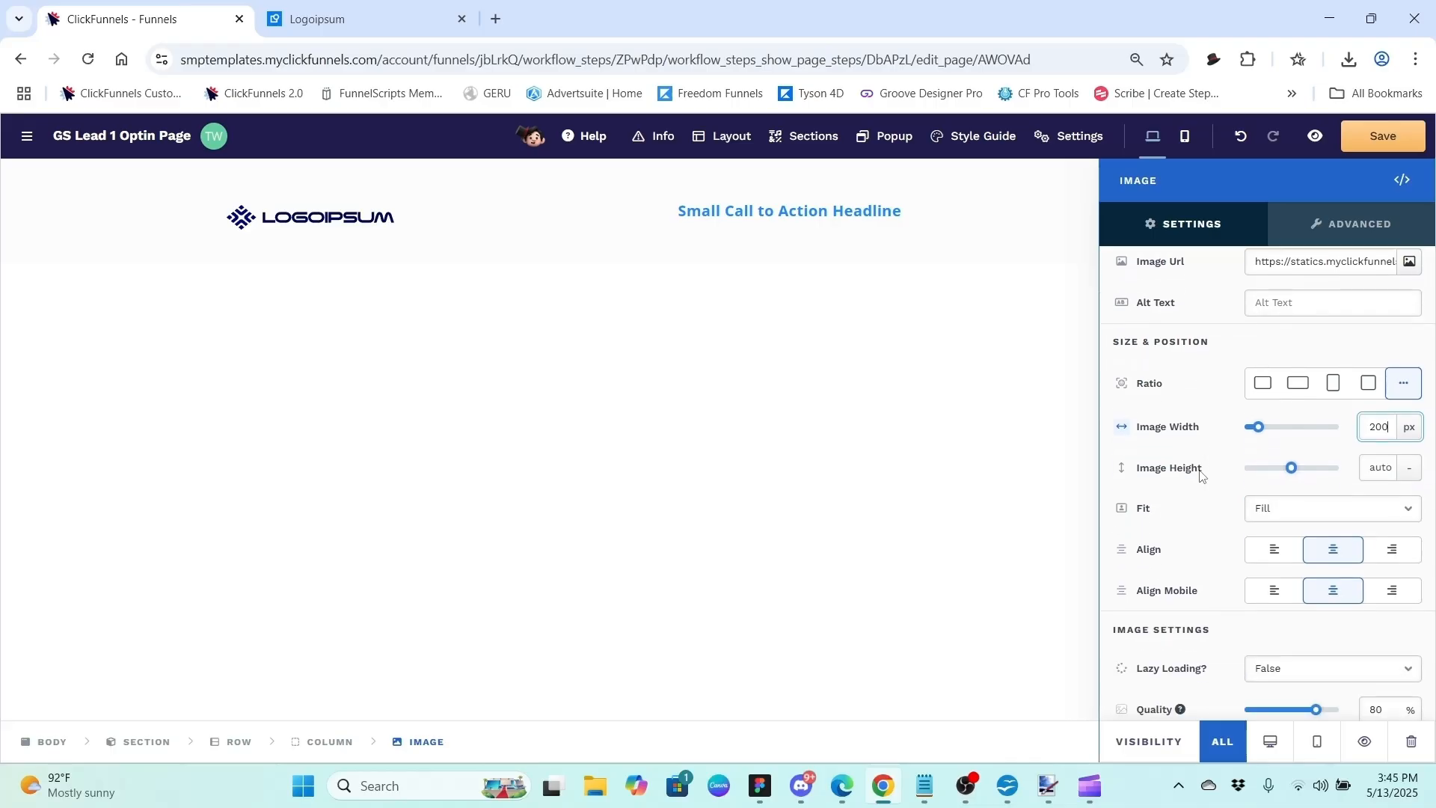
click(1270, 555)
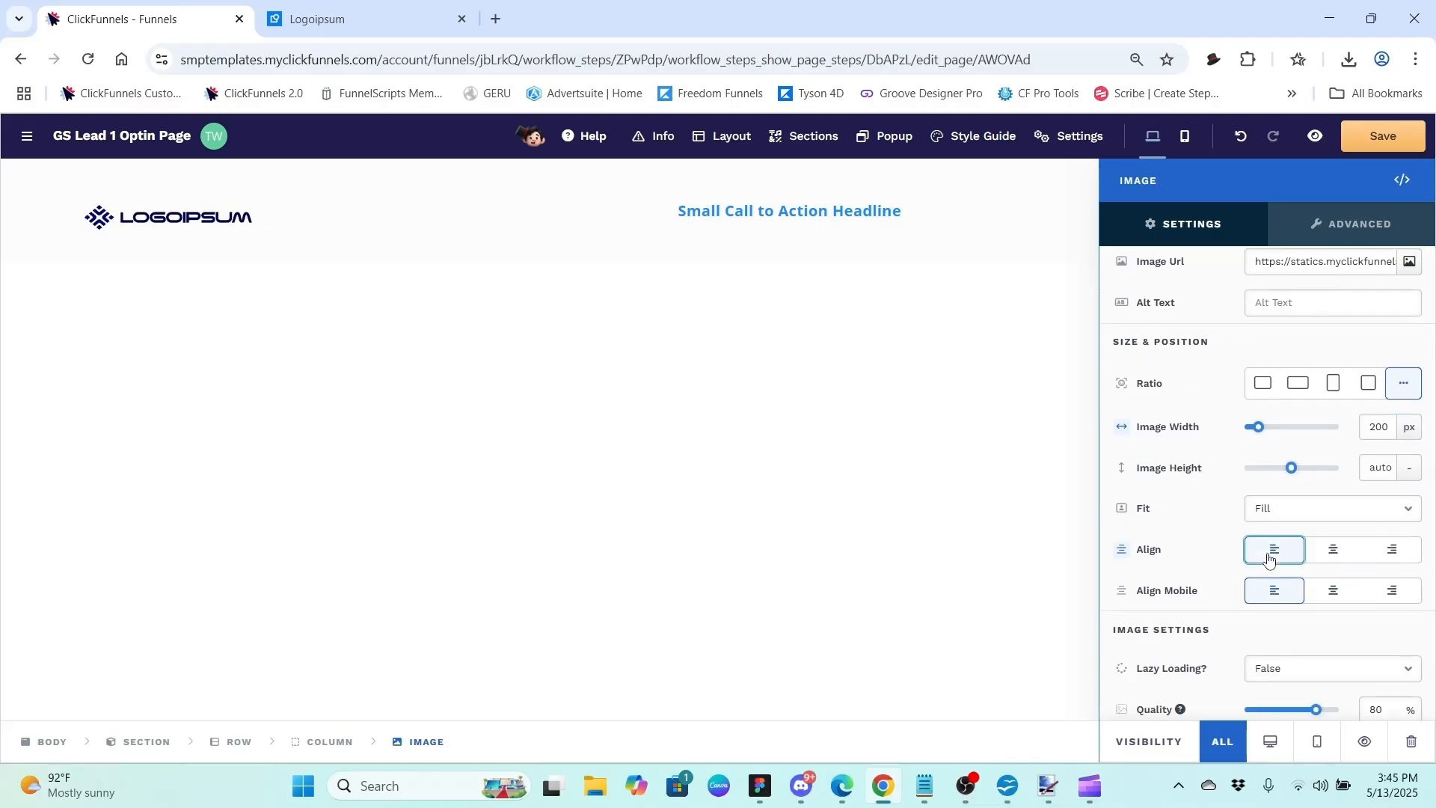
click(824, 334)
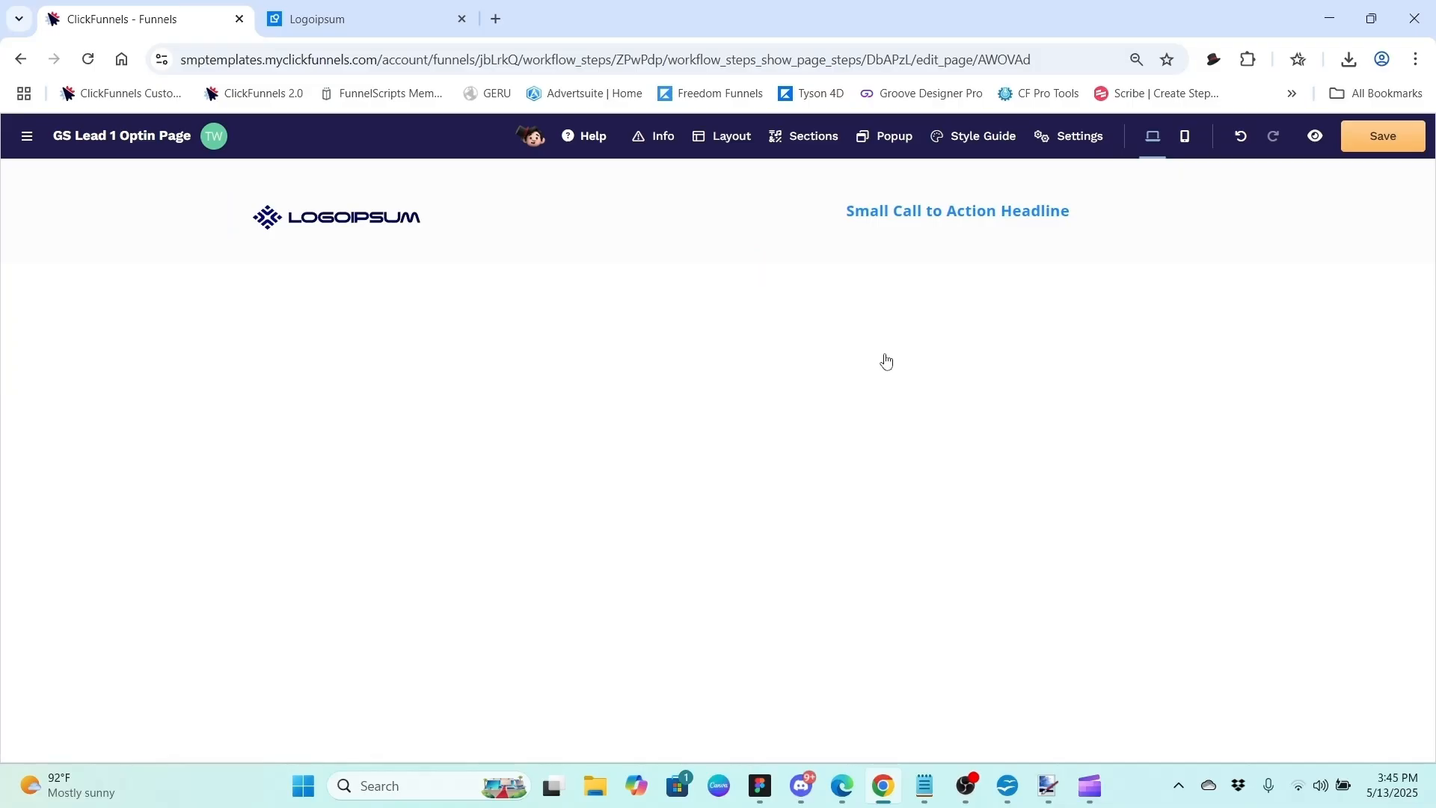
- Replace the placeholder sub headline in the header row's second column with the support e-mail address
click(1067, 219)
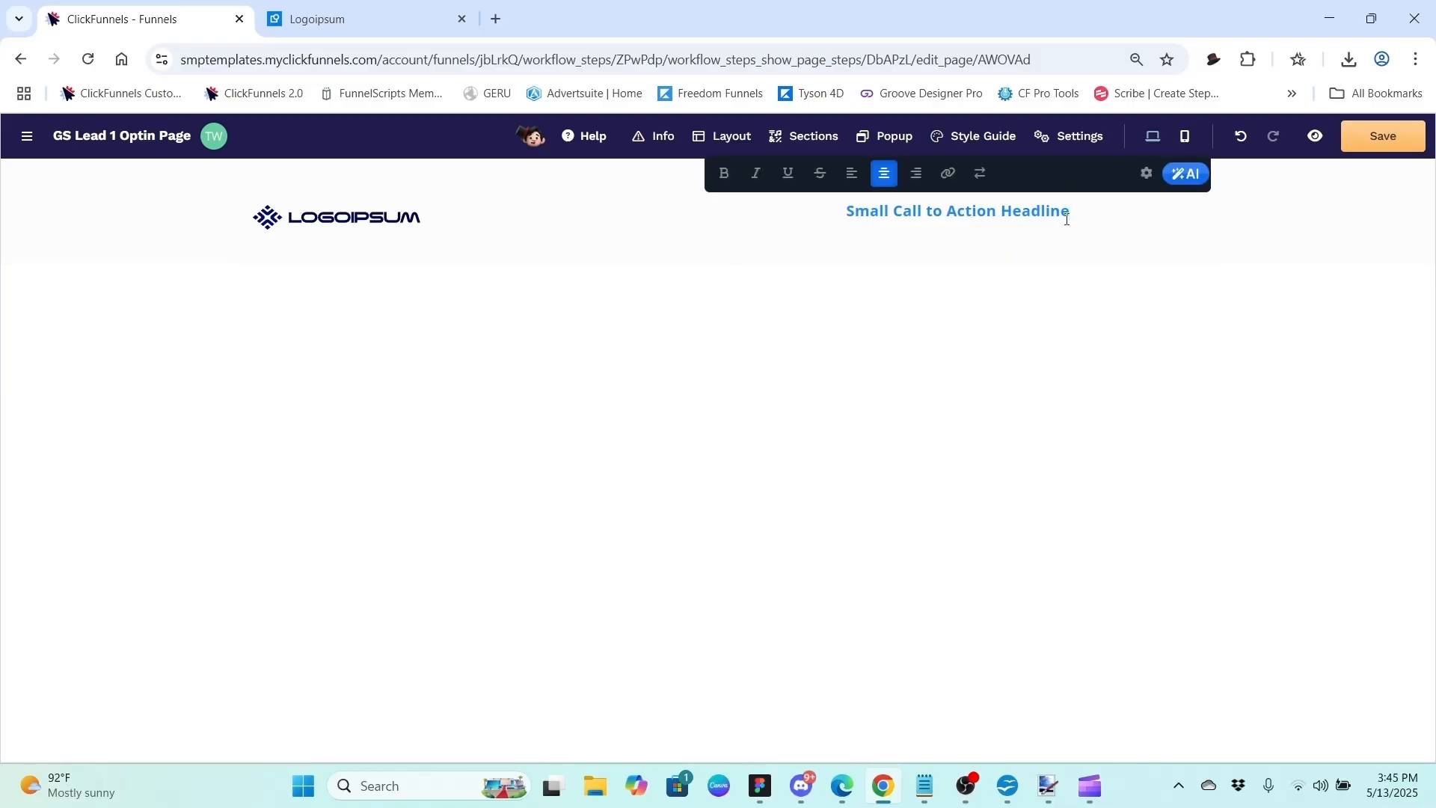
key(BackSpace)
key(BackSpace)
key(BackSpace)
key(BackSpace)
key(BackSpace)
key(BackSpace)
key(BackSpace)
key(BackSpace)
key(BackSpace)
key(BackSpace)
key(BackSpace)
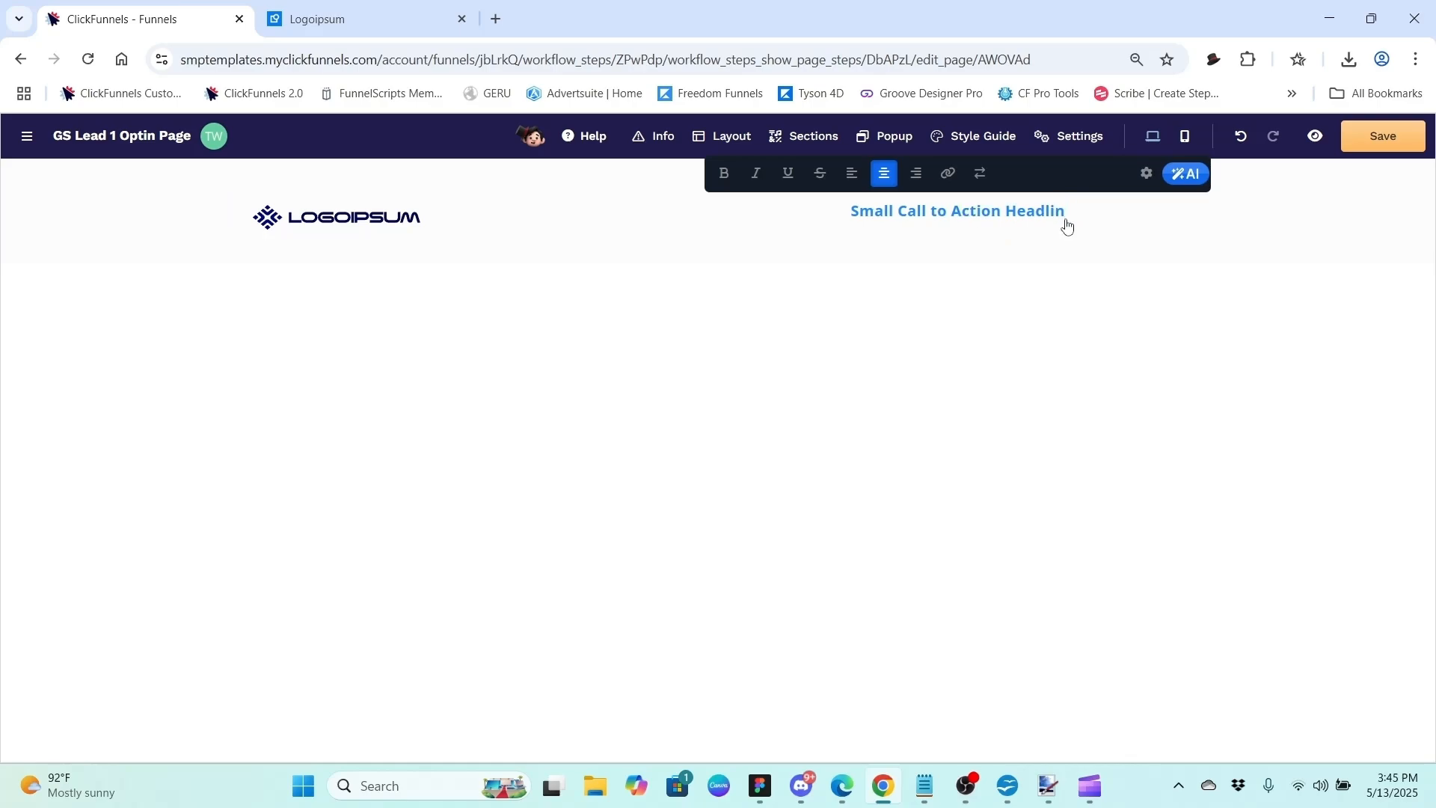
key(BackSpace)
key(BackSpace)
key(BackSpace)
key(BackSpace)
key(BackSpace)
key(BackSpace)
key(BackSpace)
key(BackSpace)
key(BackSpace)
key(BackSpace)
key(BackSpace)
key(BackSpace)
key(BackSpace)
key(BackSpace)
key(BackSpace)
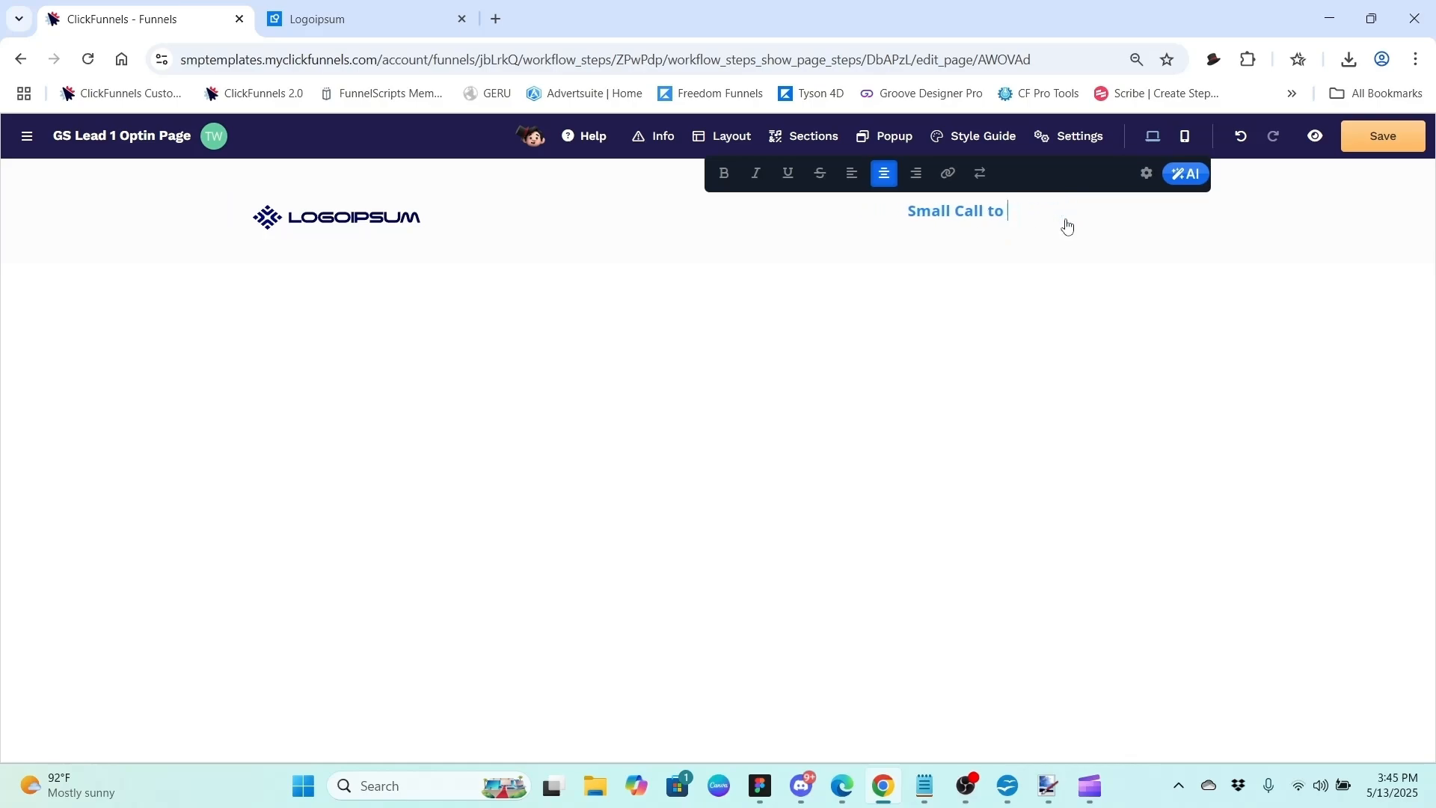
key(BackSpace)
key(BackSpace)
key(BackSpace)
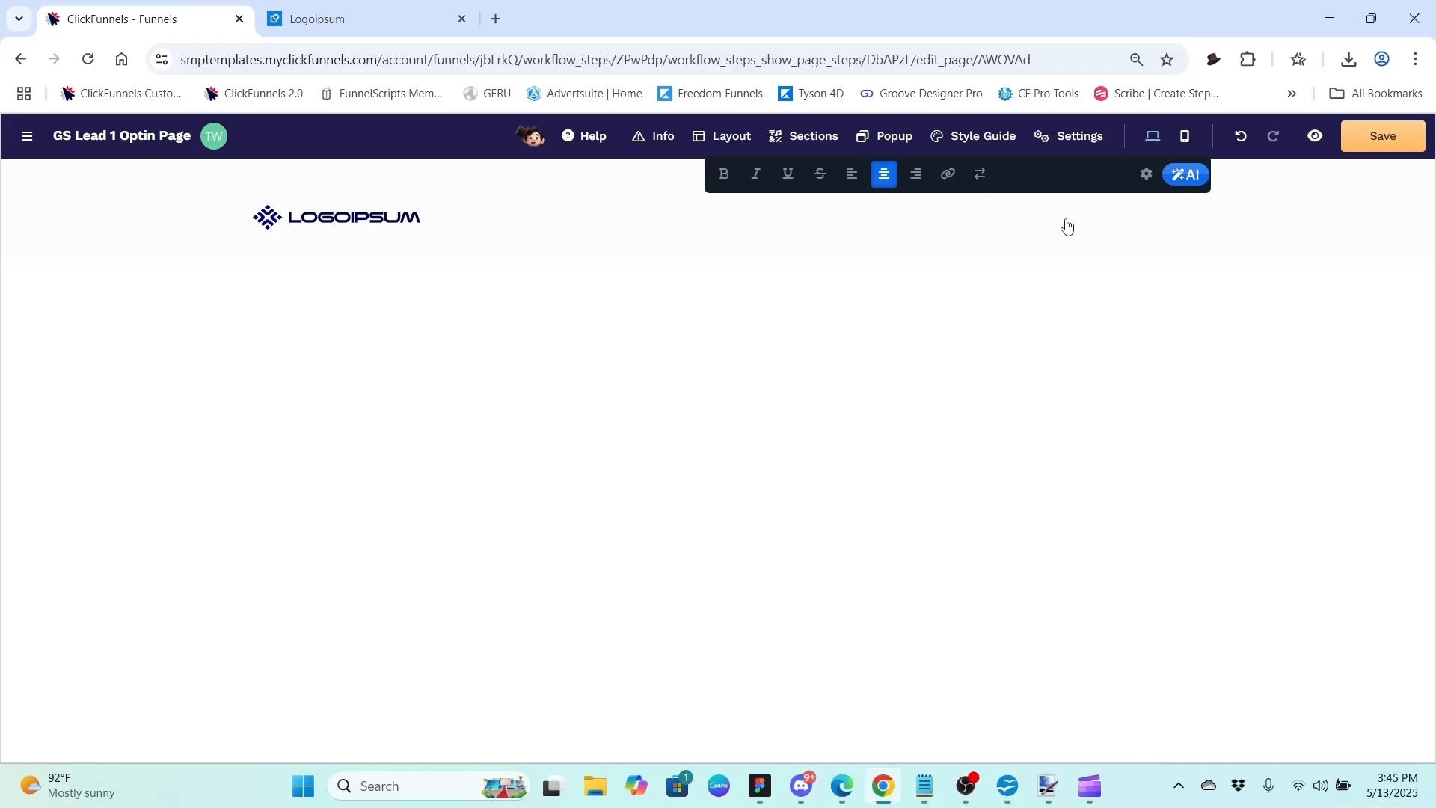
text(support)
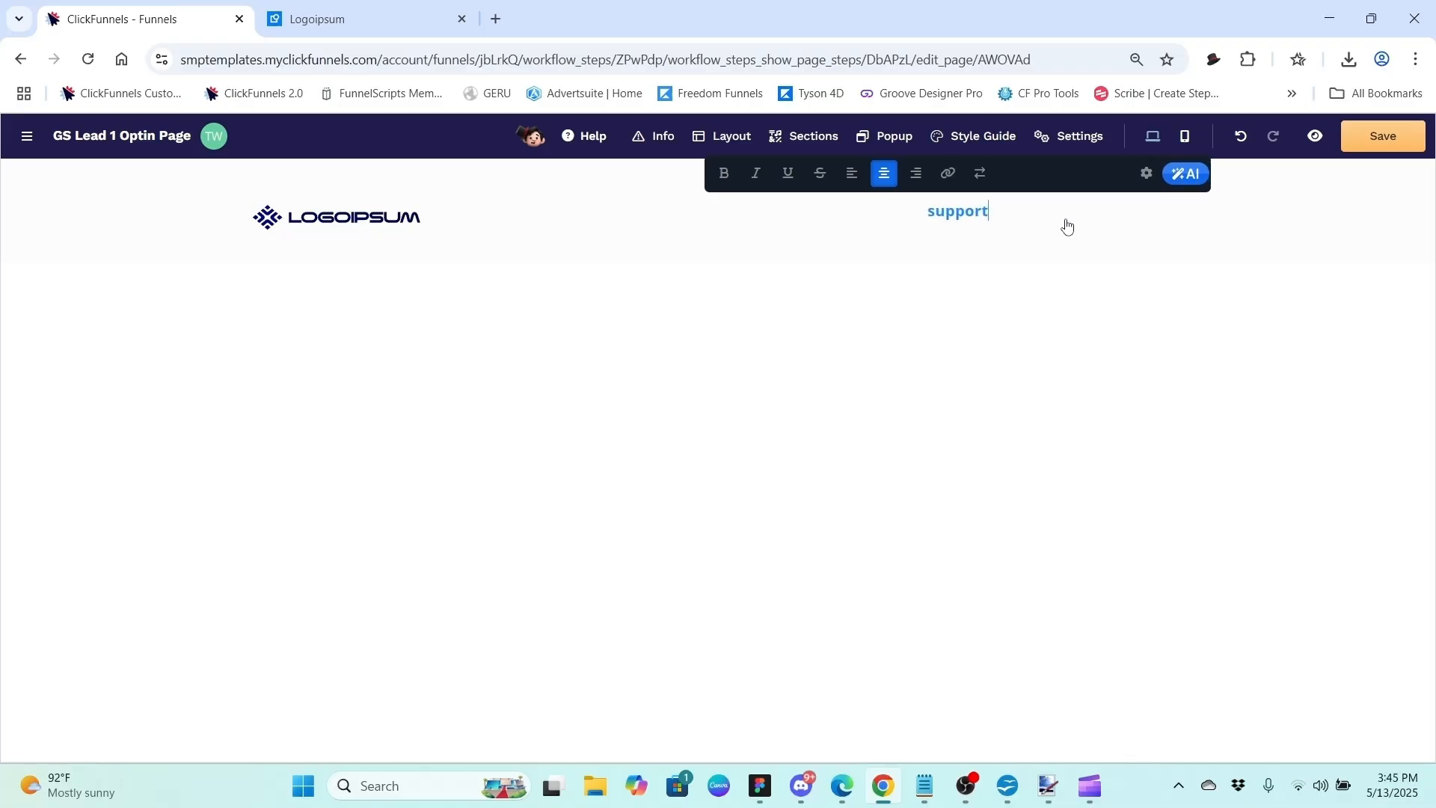
text(@le)
key(BackSpace)
text(ormei)
text(ps)
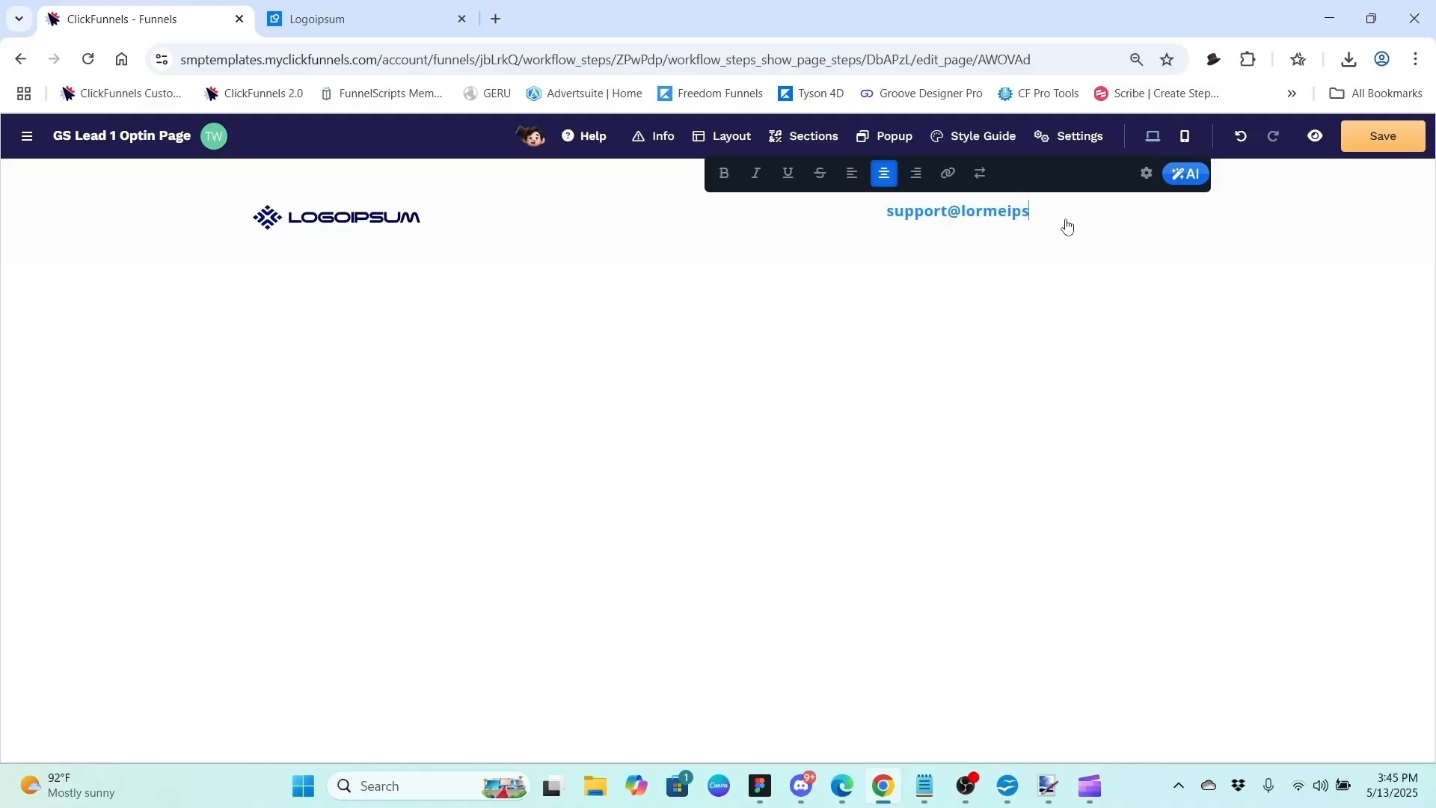
text(um.com)
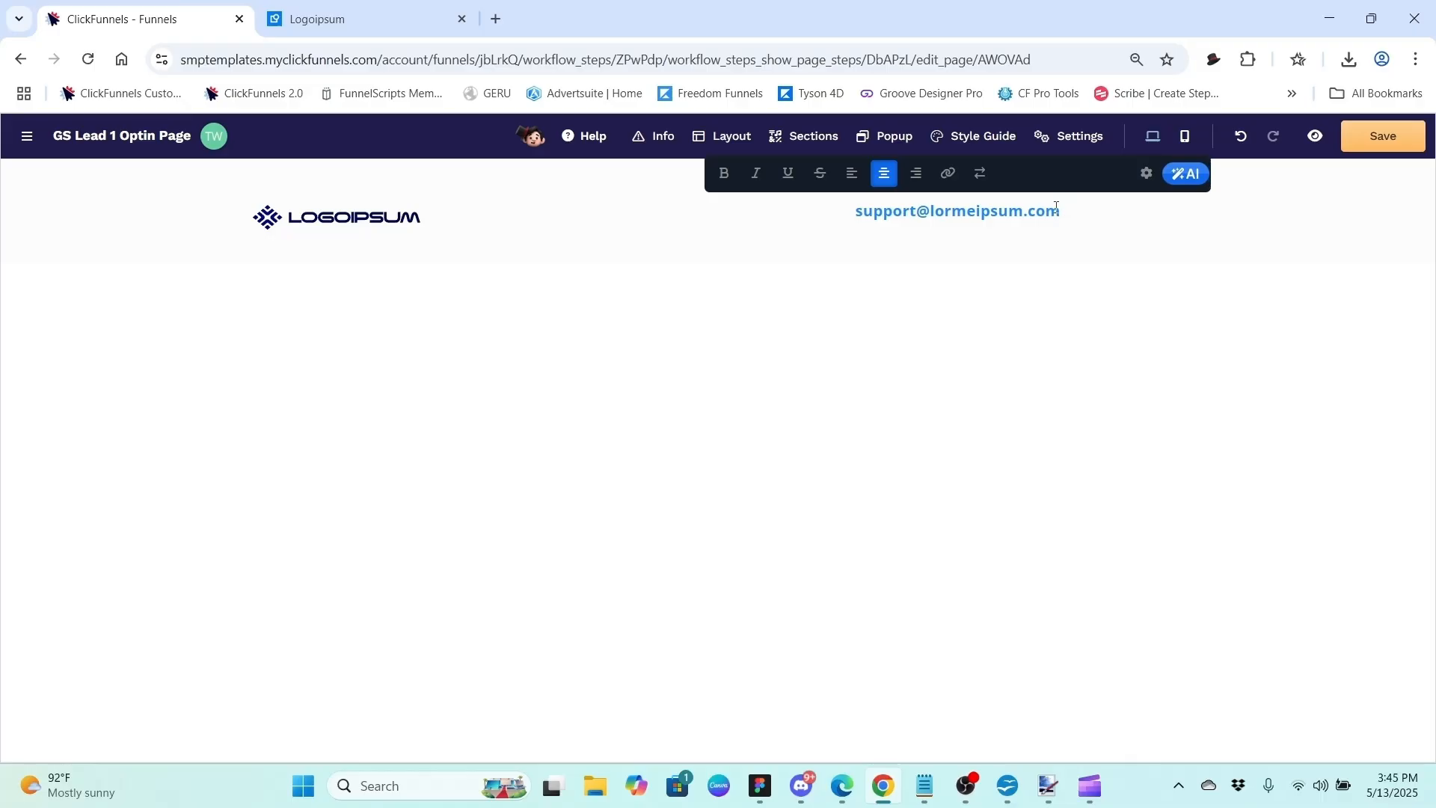
drag(1063, 210, 849, 214)
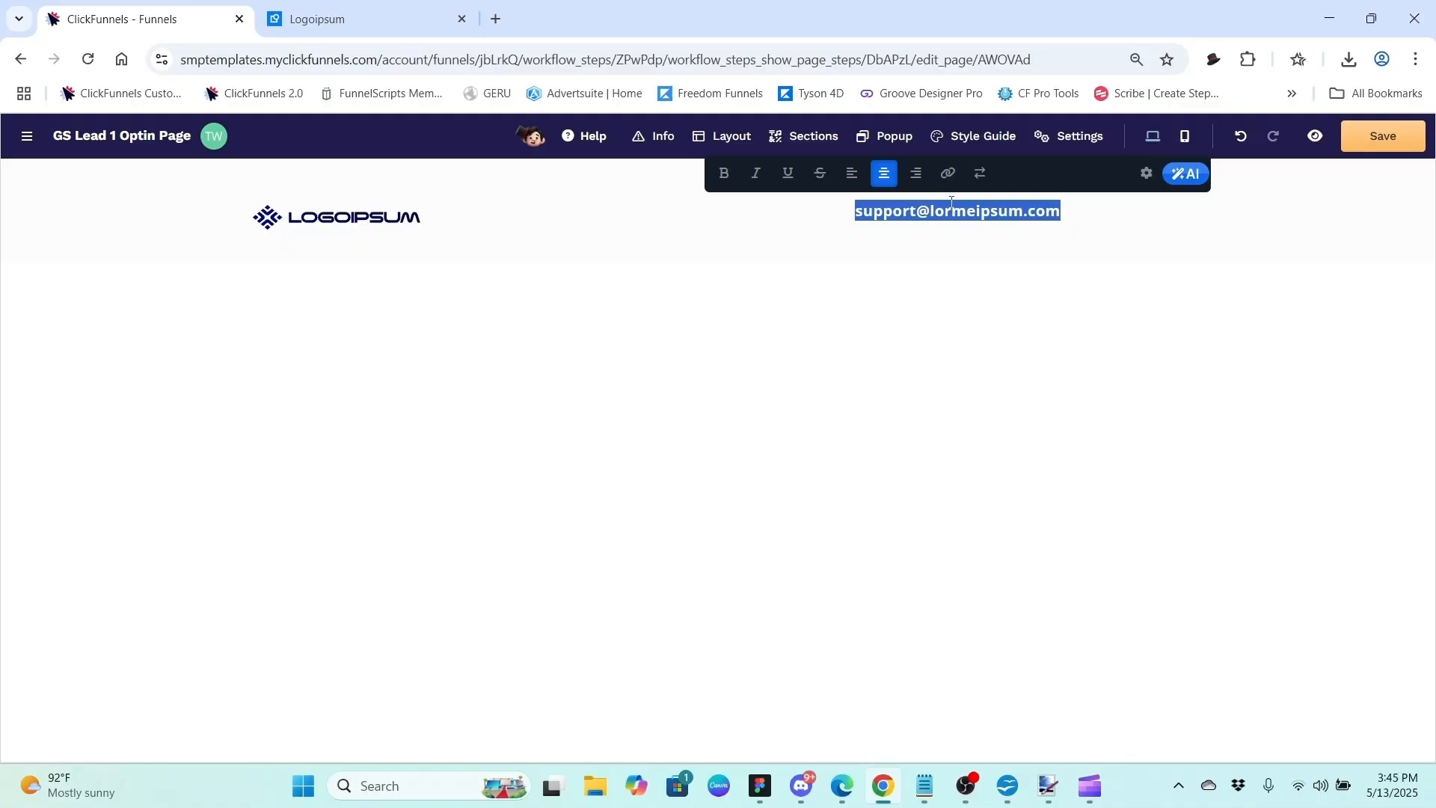
click(1059, 265)
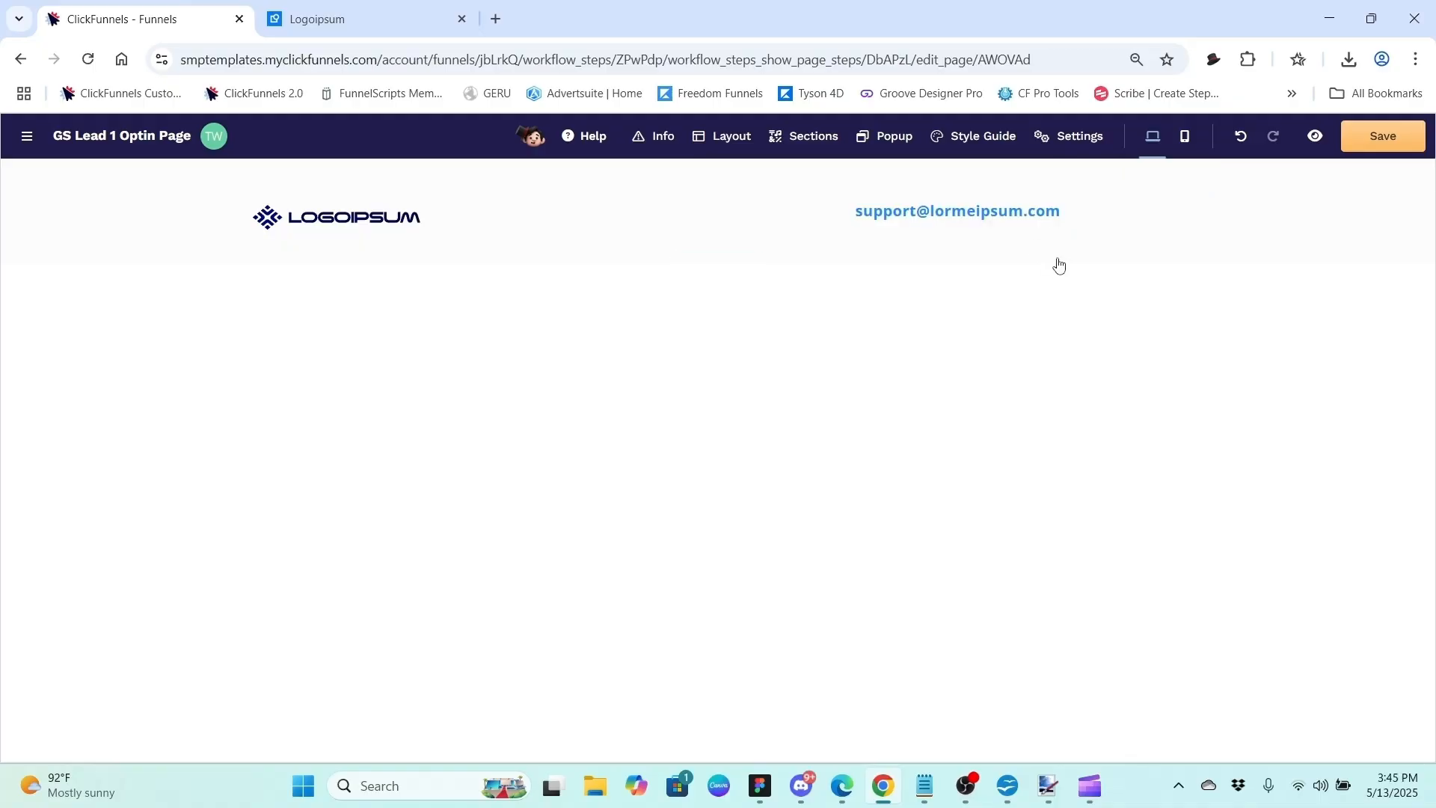
- Set the support e-mail sub headline's text color to custom black, hex 000000
click(1030, 211)
click(1031, 212)
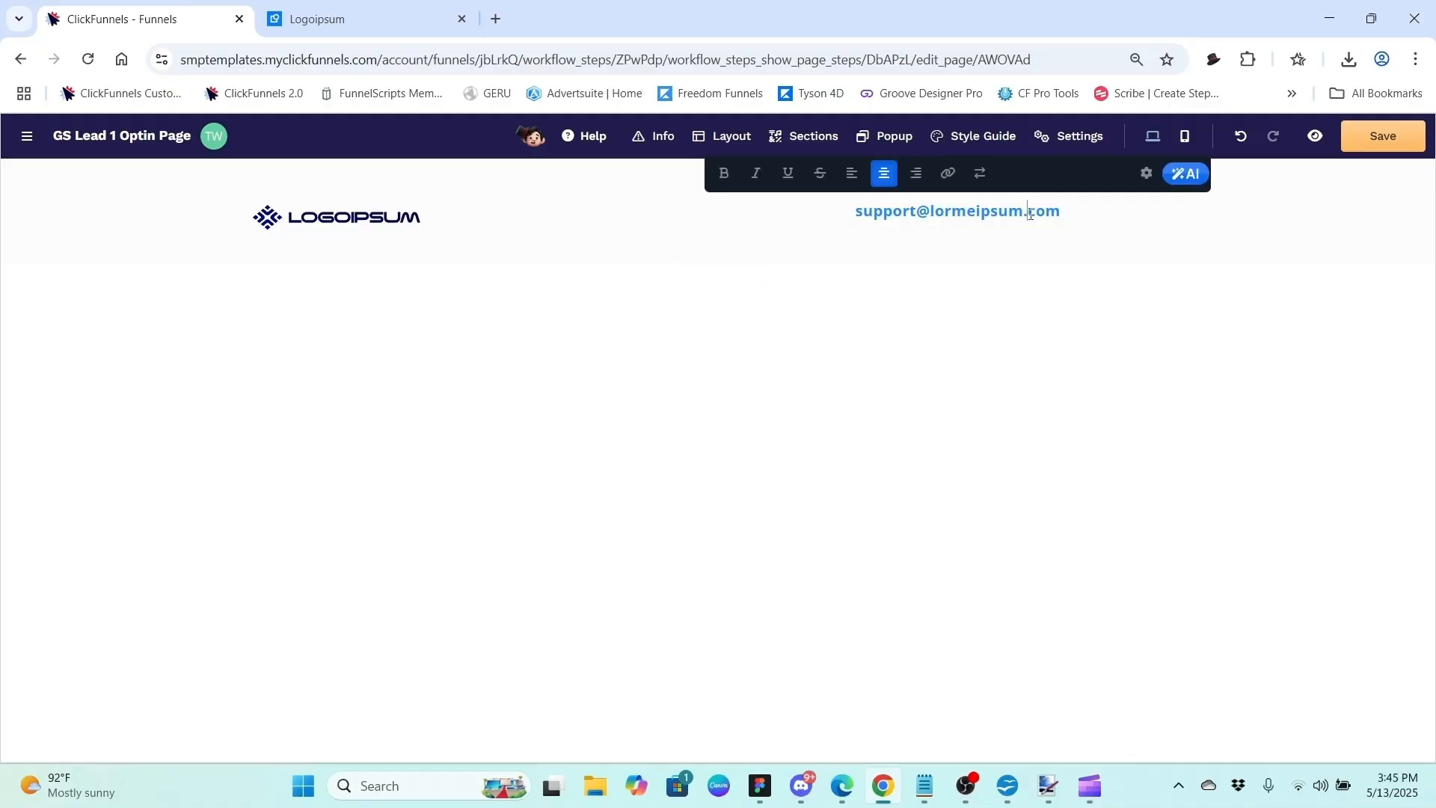
click(1148, 180)
scroll(1196, 322, down, 2)
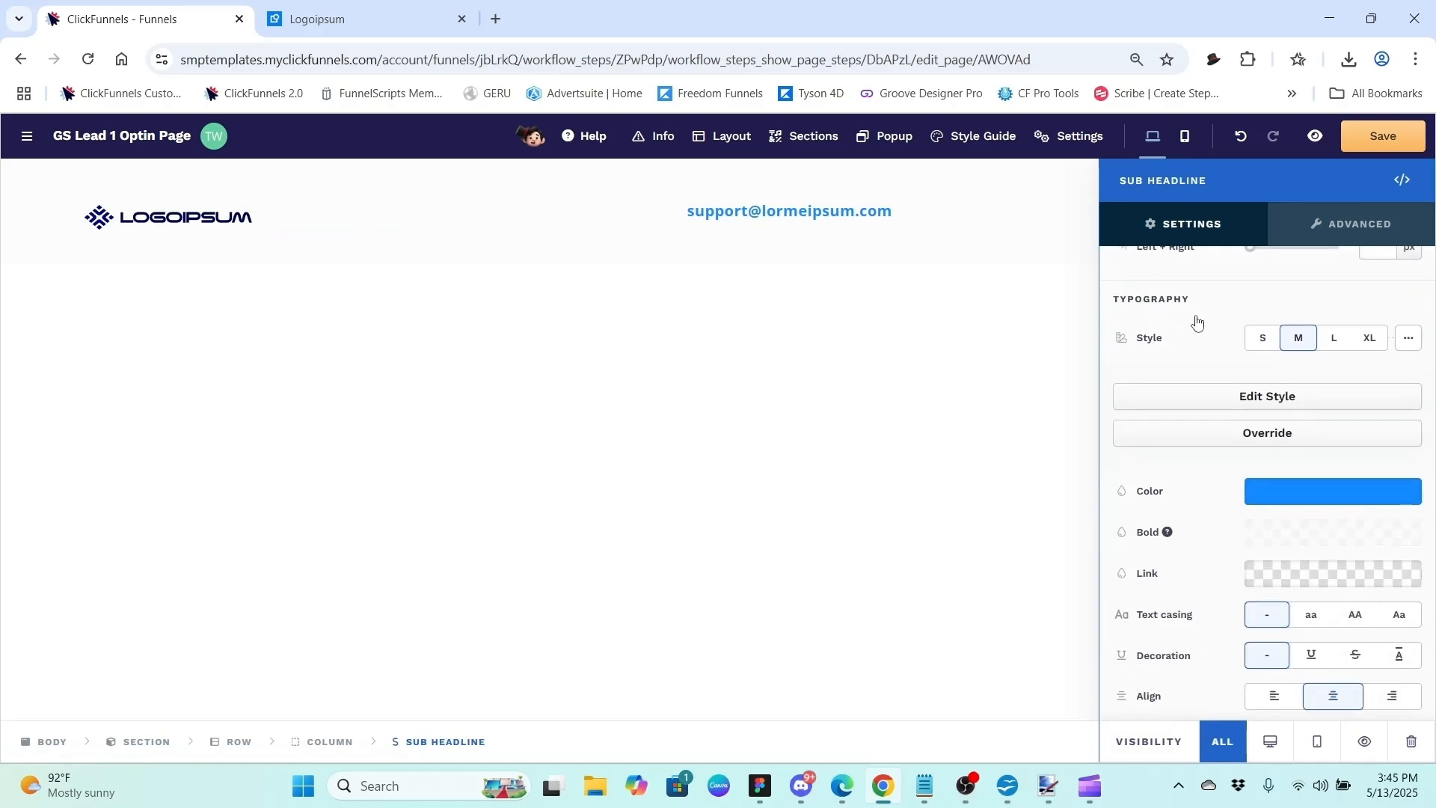
scroll(1196, 322, down, 1)
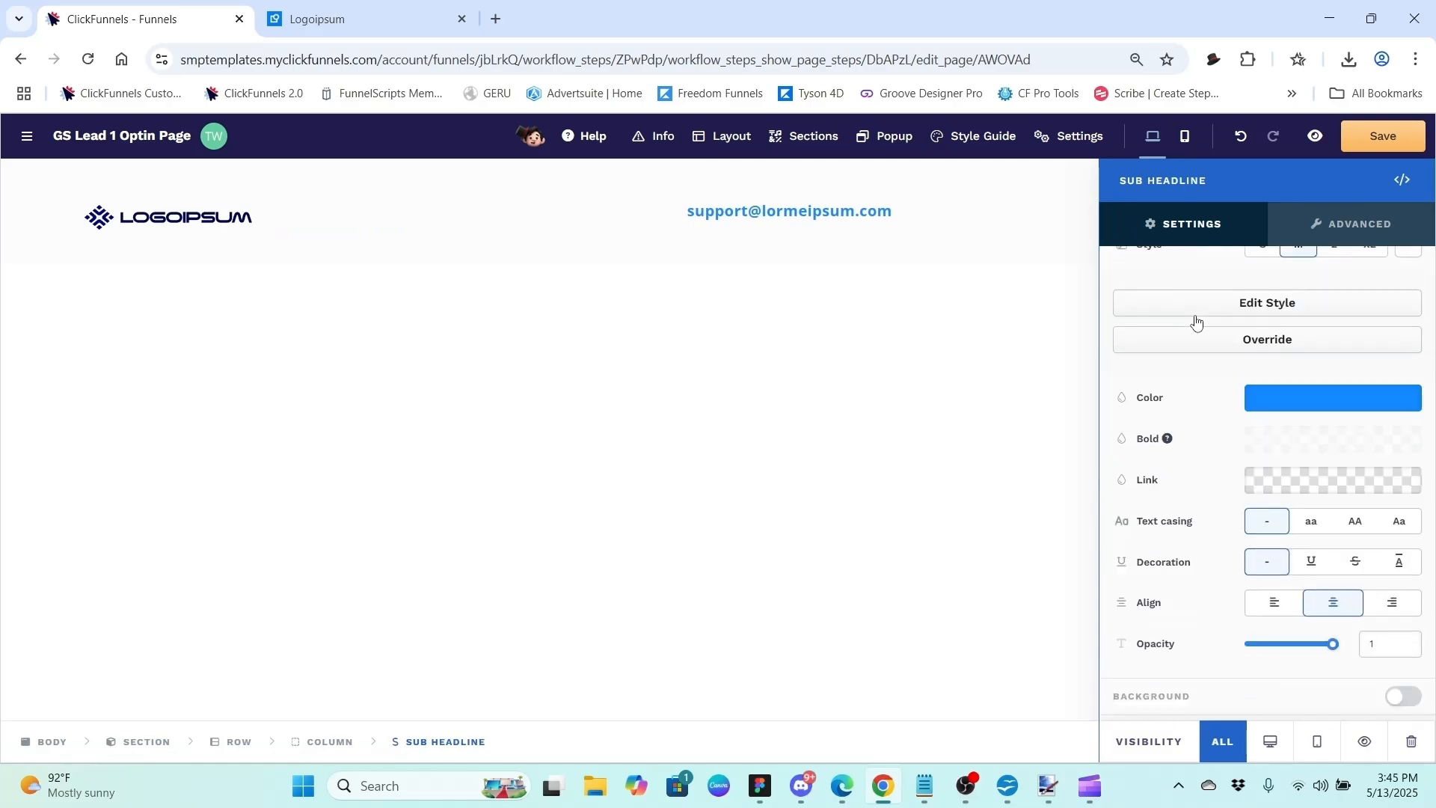
click(1305, 412)
drag(1132, 417, 1001, 510)
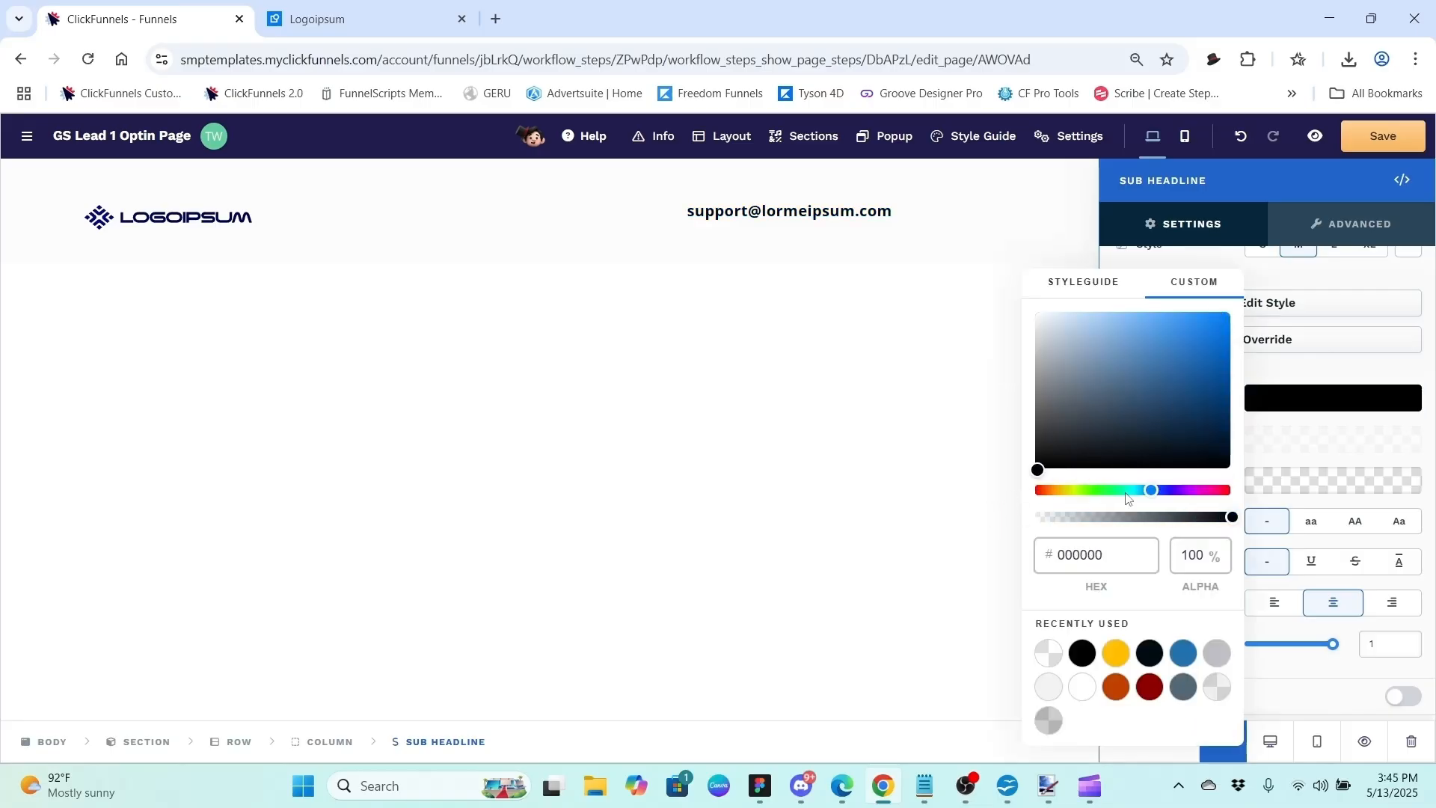
click(1299, 376)
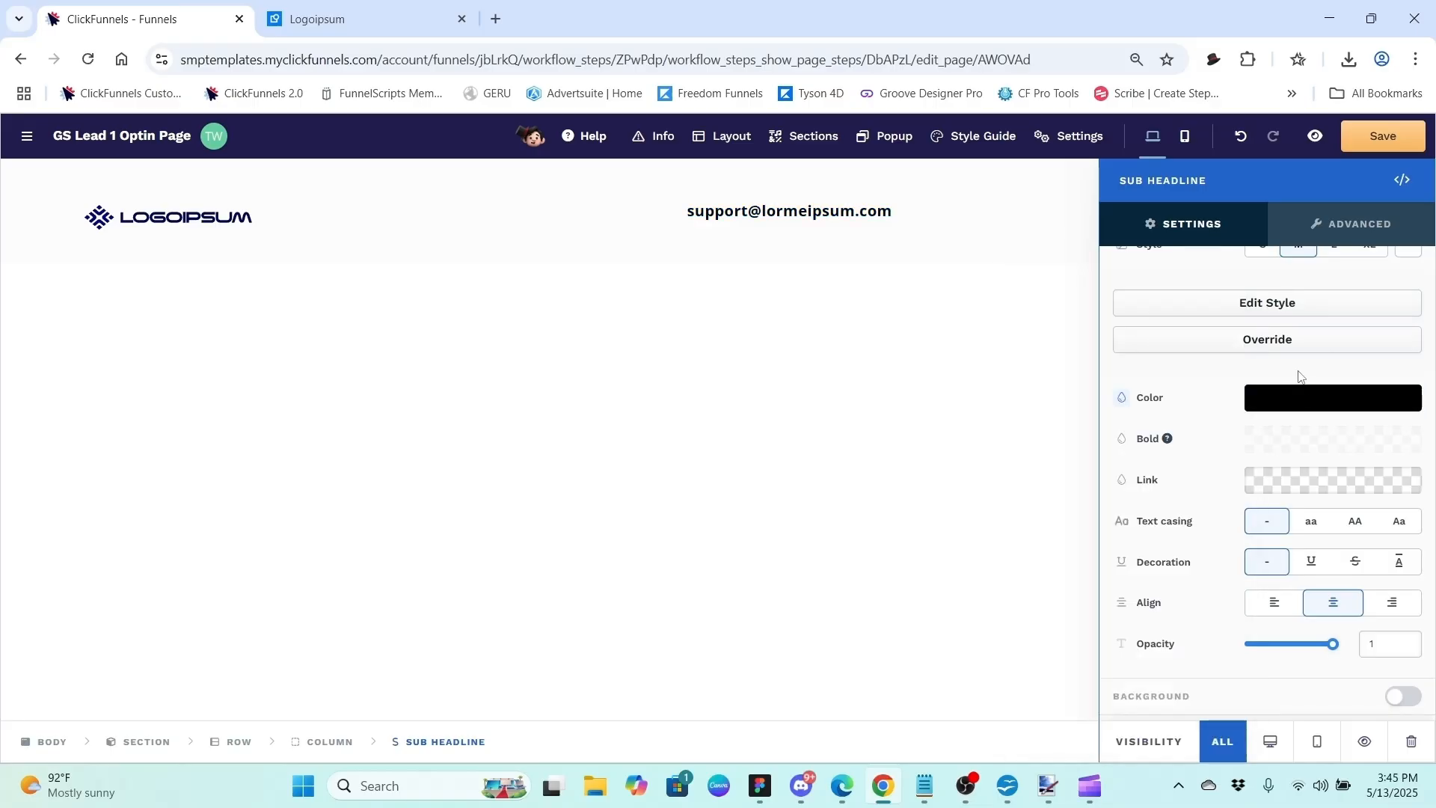
- Override the sub headline's typography style with Regular weight and switch its desktop font size unit to px
click(1274, 341)
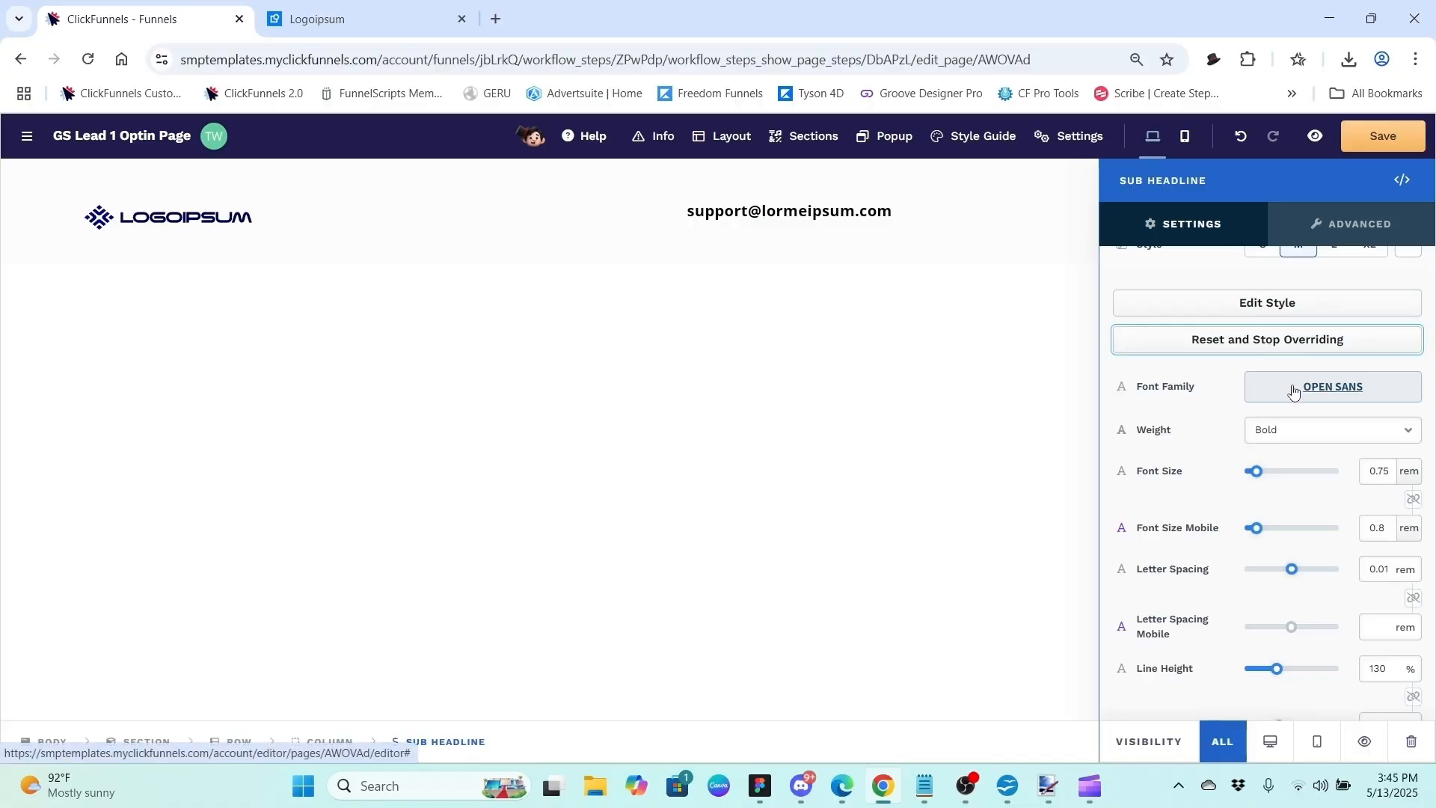
click(1294, 429)
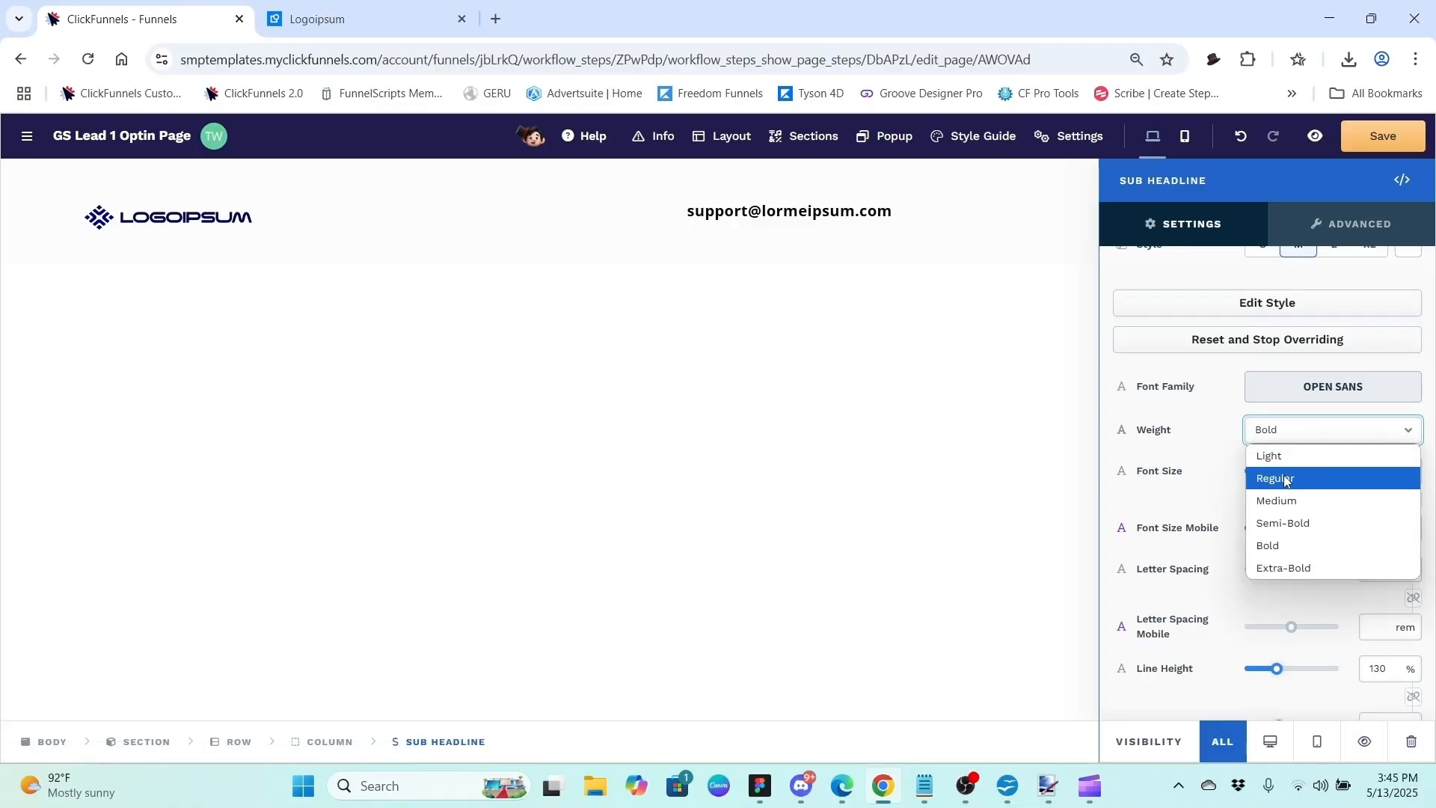
click(1286, 481)
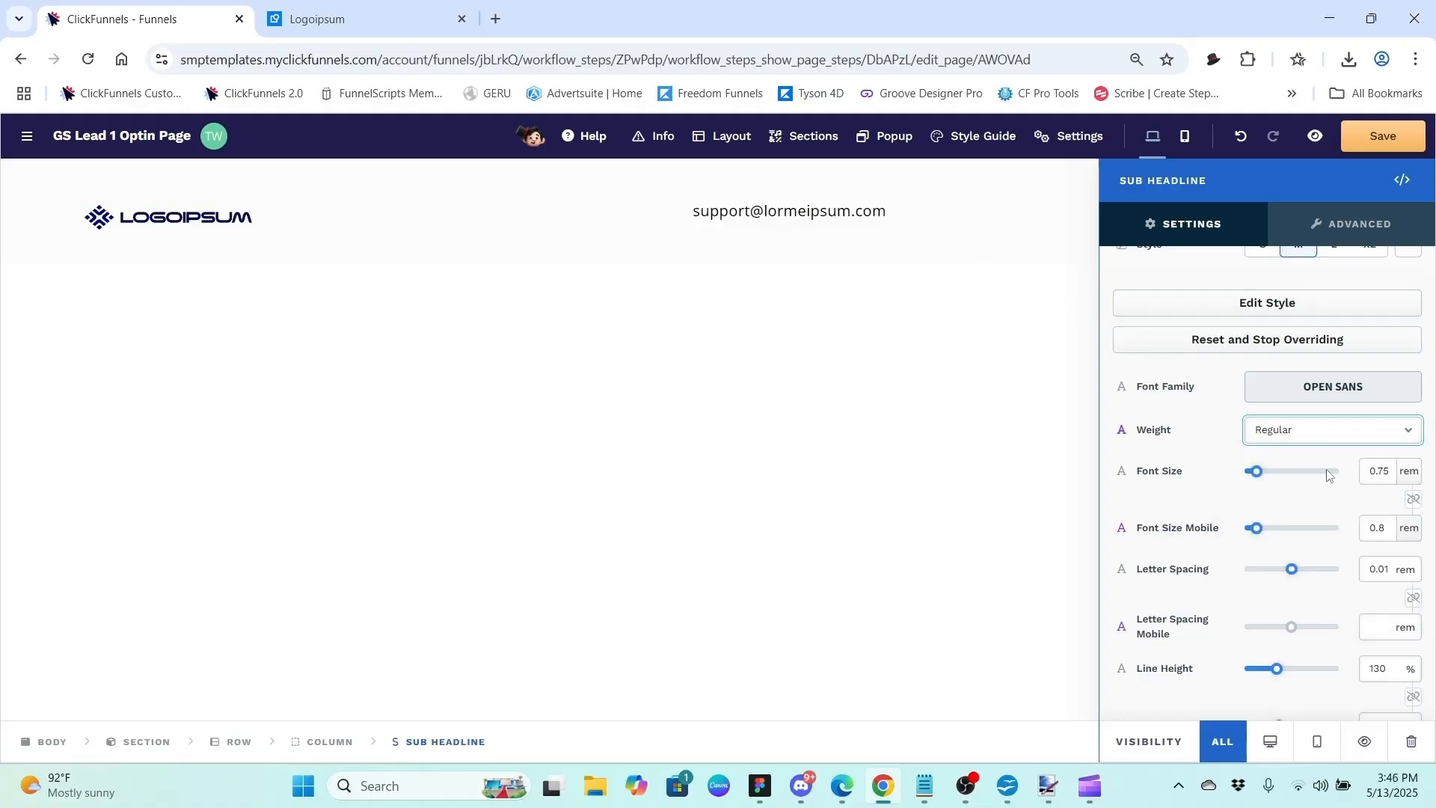
click(1403, 476)
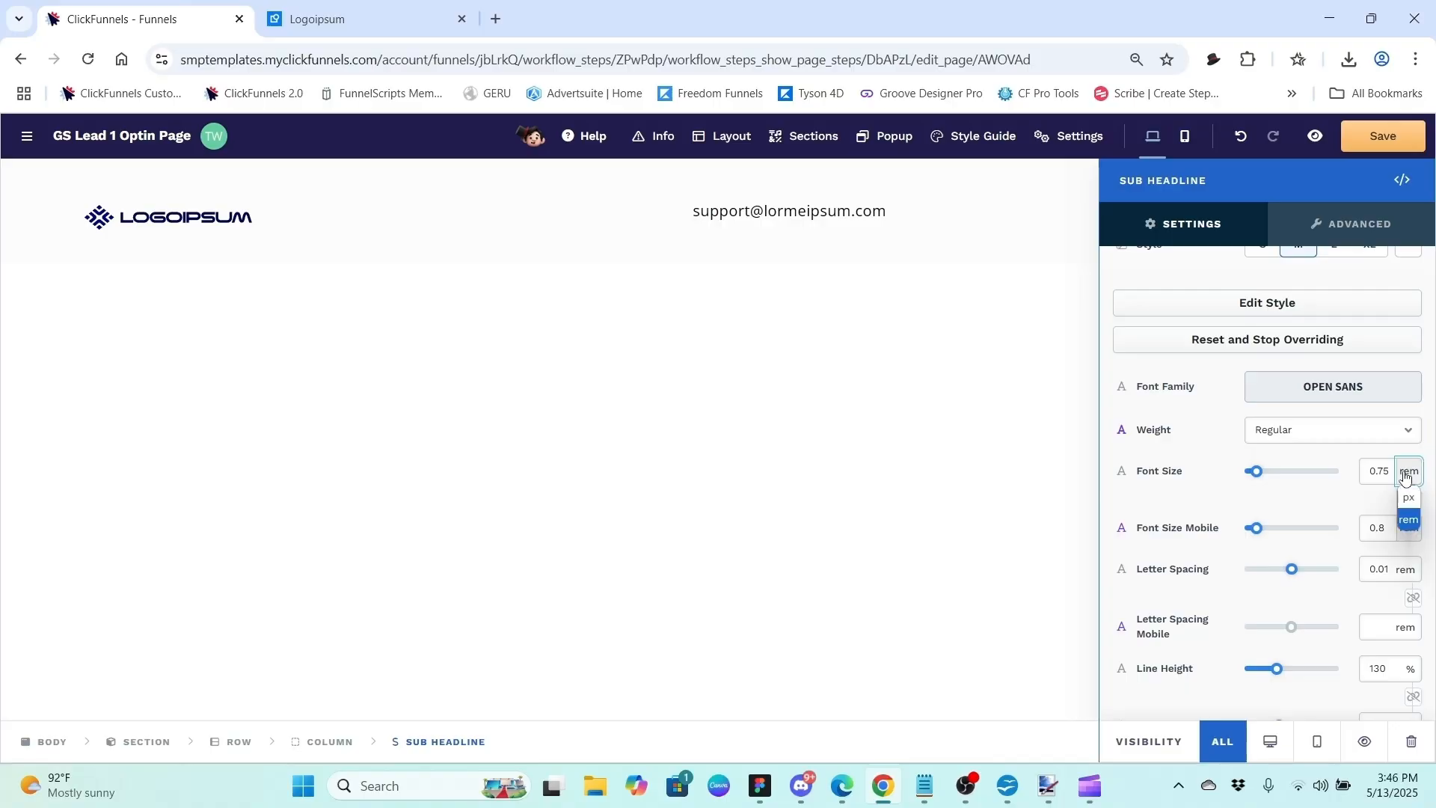
click(1408, 497)
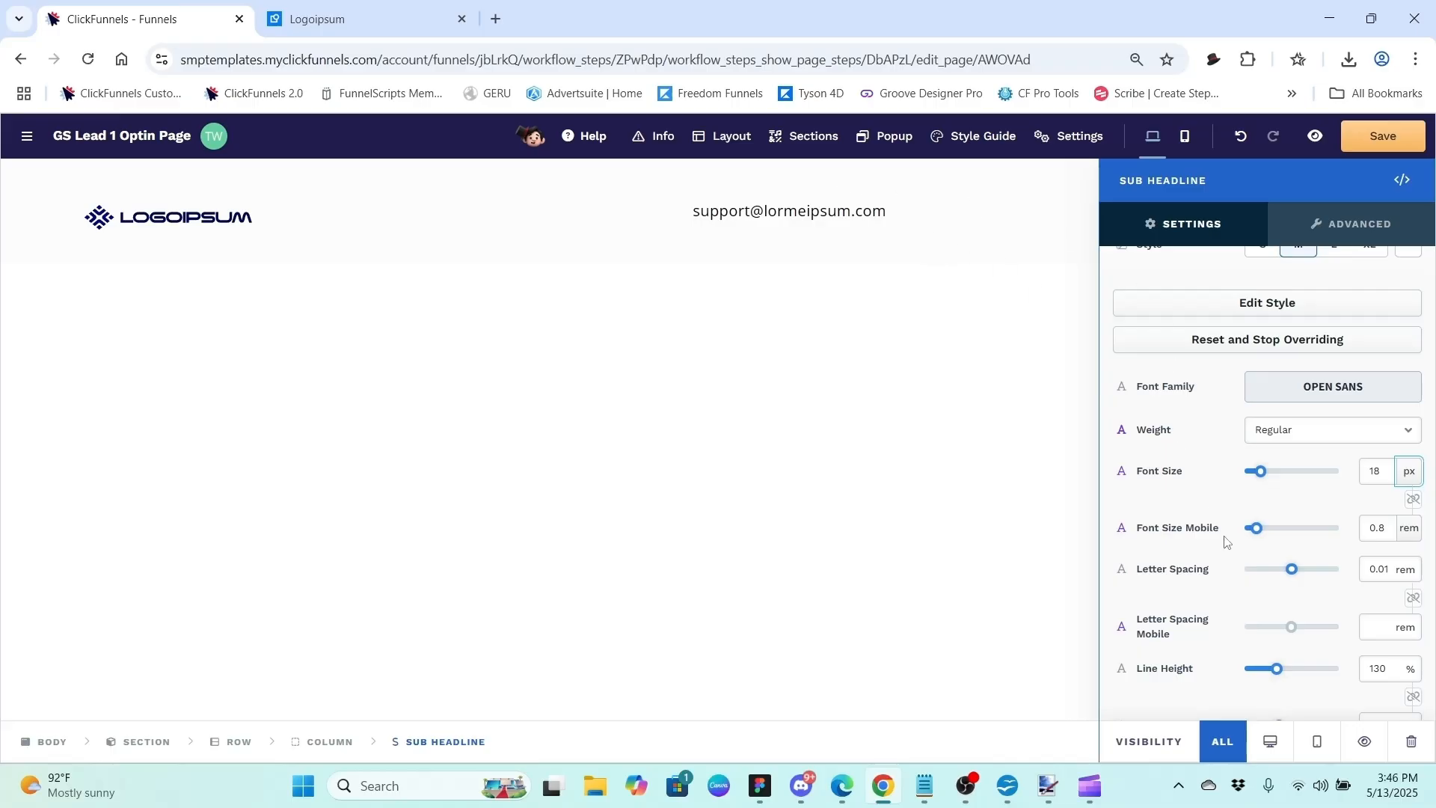
- Align the support e-mail text to the right of its column and close its settings
scroll(1220, 553, down, 5)
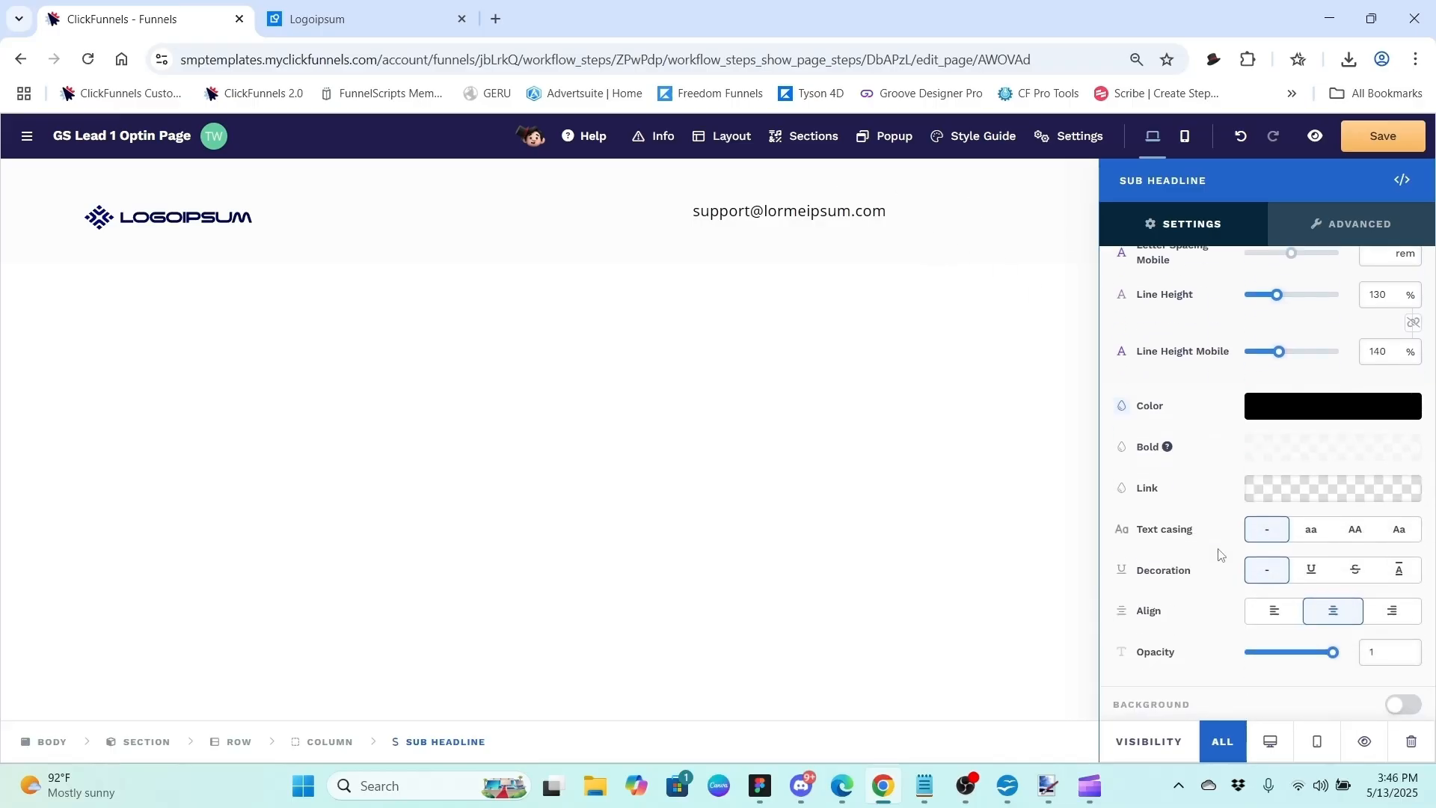
click(1385, 613)
click(900, 458)
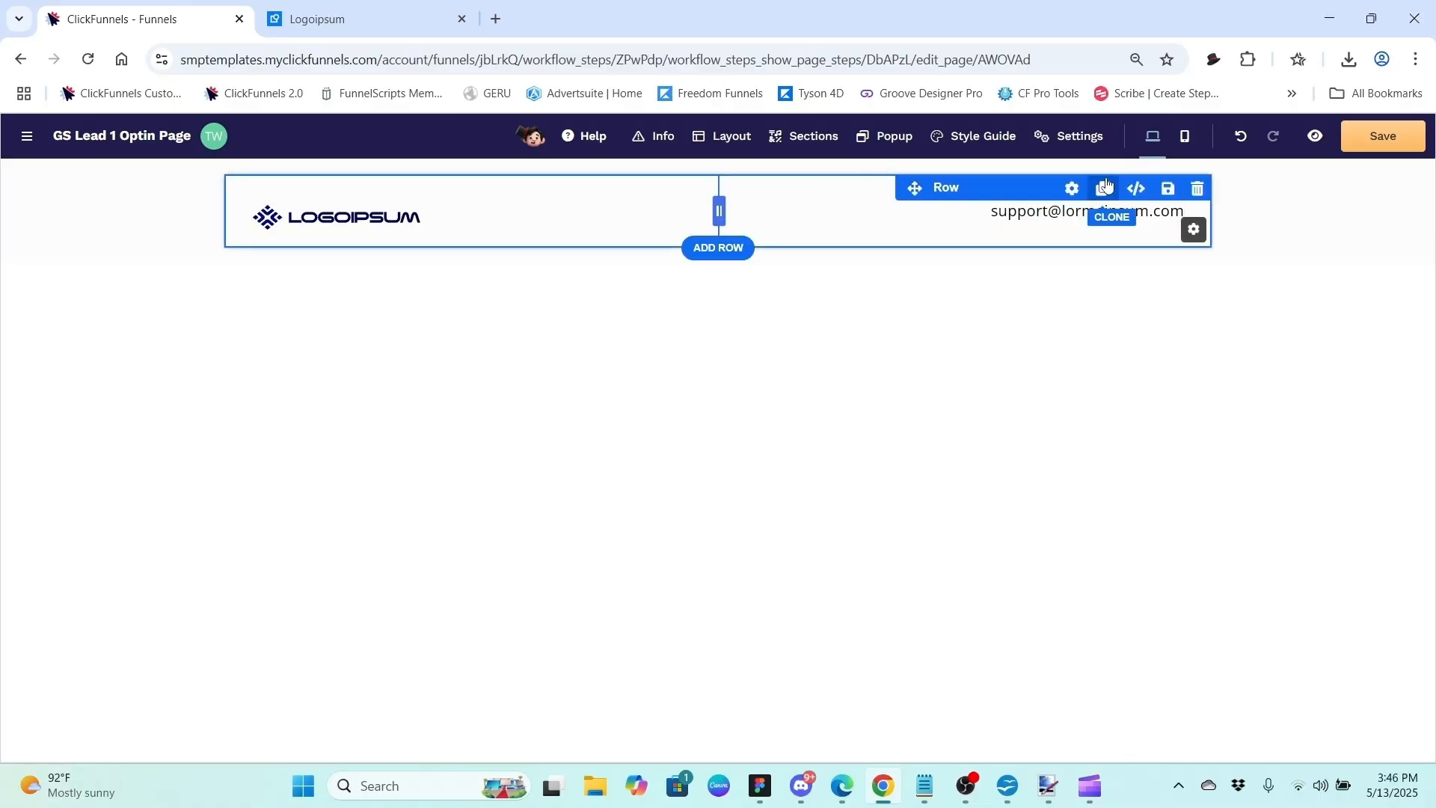
- Review the header row's width and padding settings, close them unchanged, and save the page
click(1072, 187)
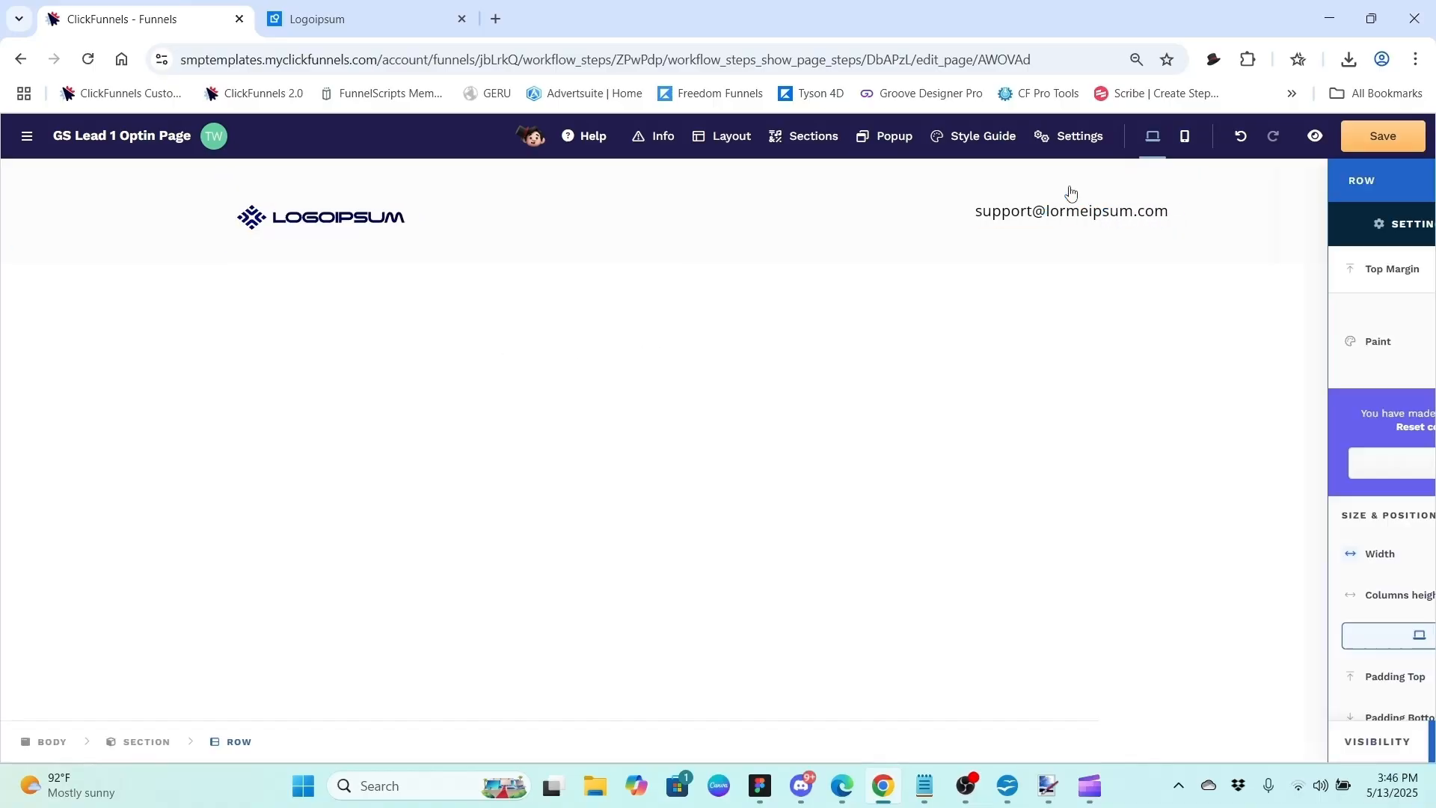
scroll(1171, 456, down, 3)
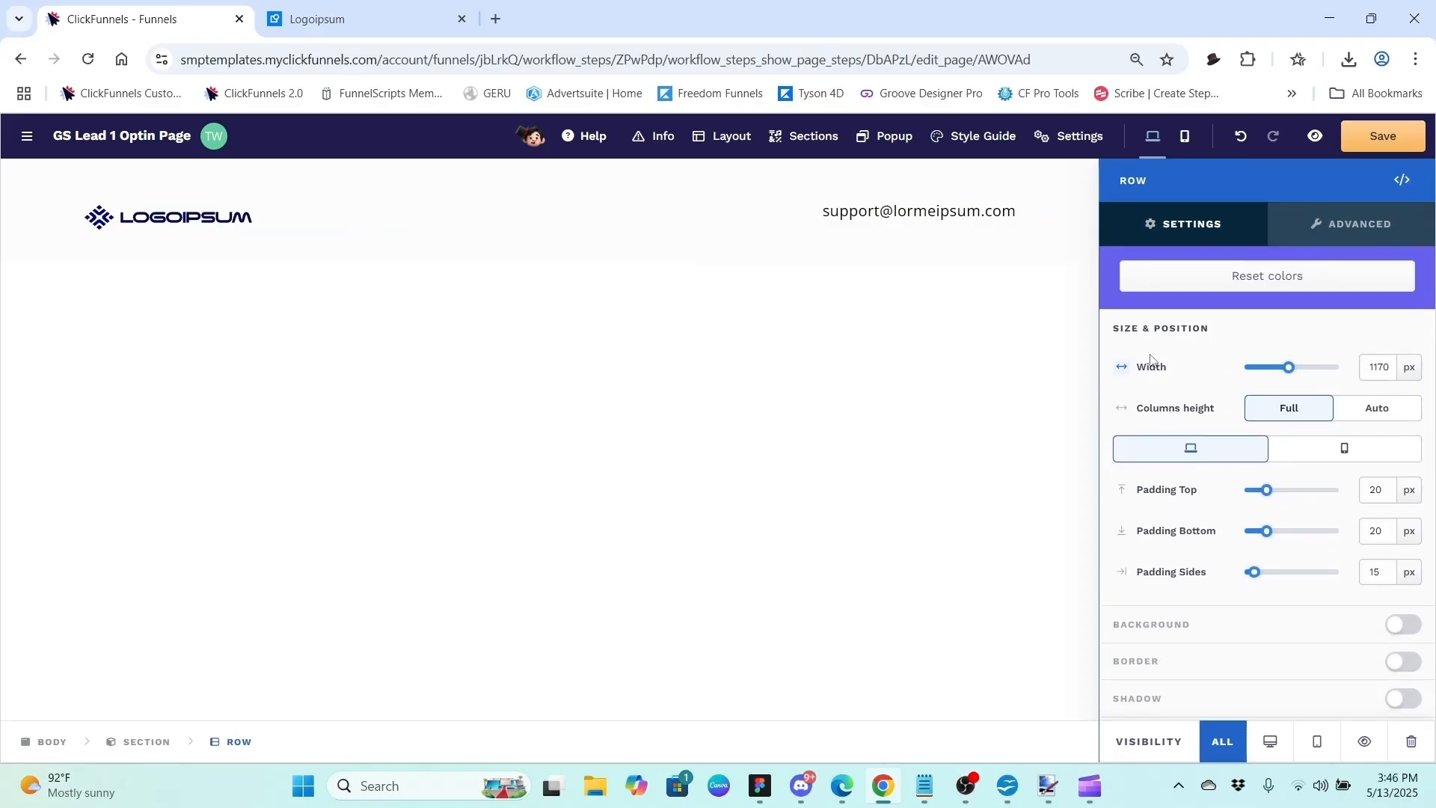
click(994, 353)
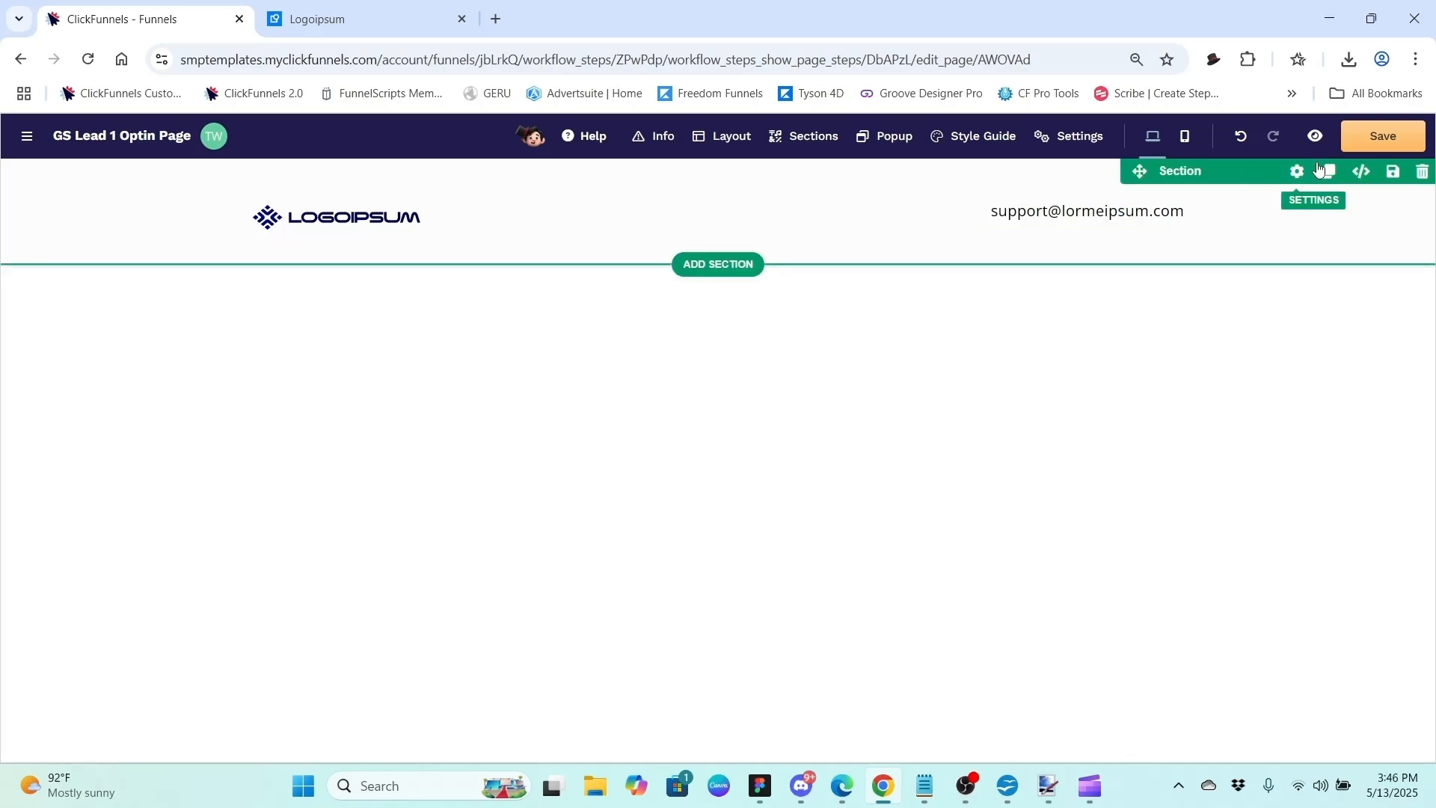
click(1385, 136)
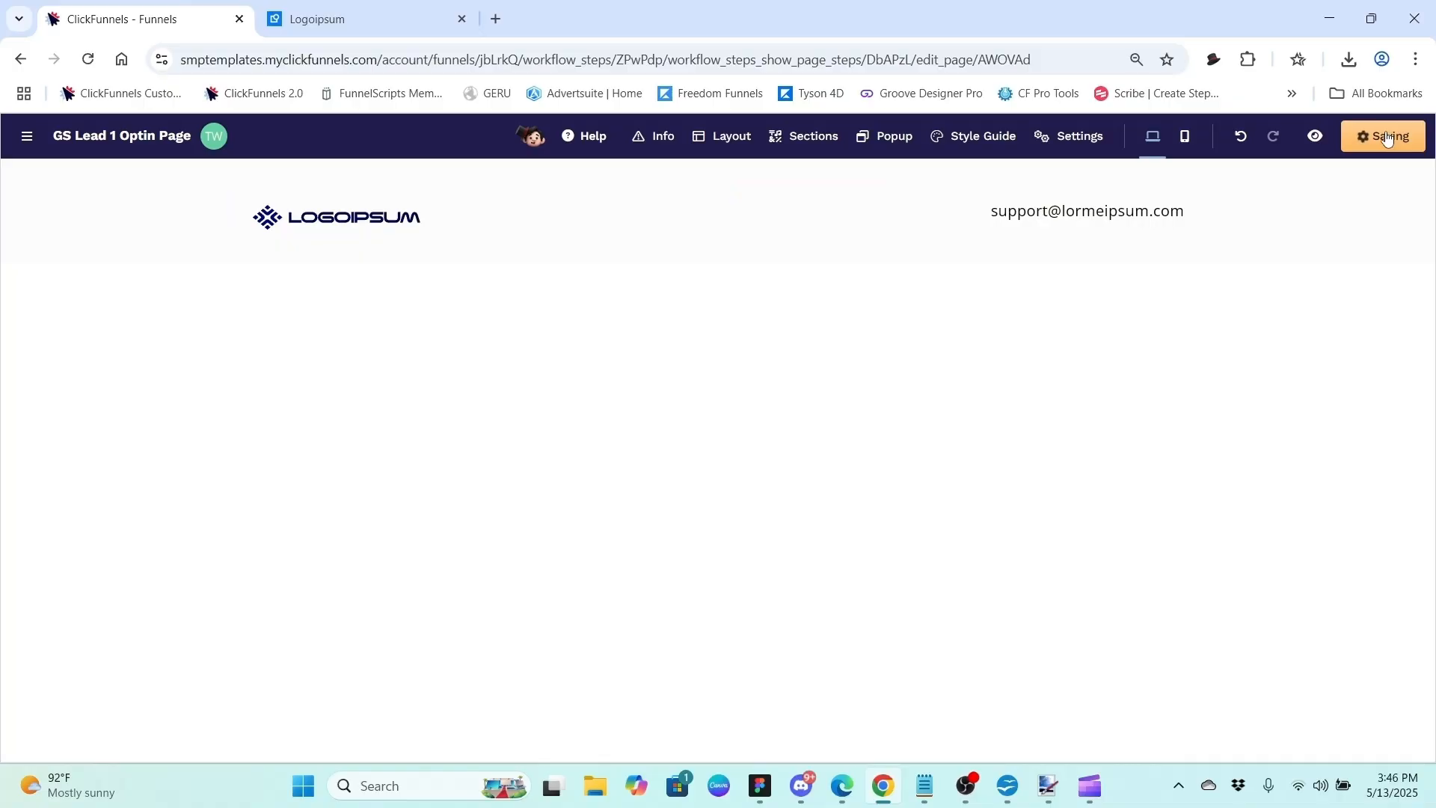